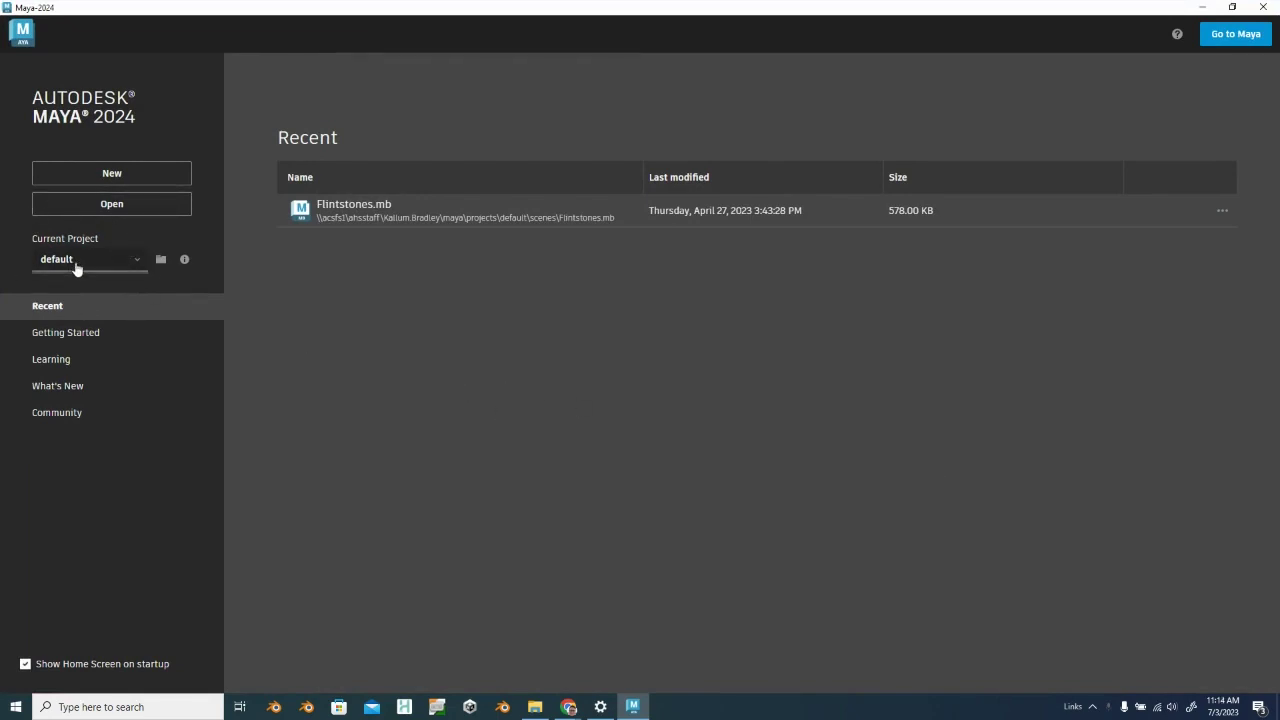
# Step: Create a TutorialSeries project folder with a default workspace and confirm it as the current project
pyautogui.click(159, 259)
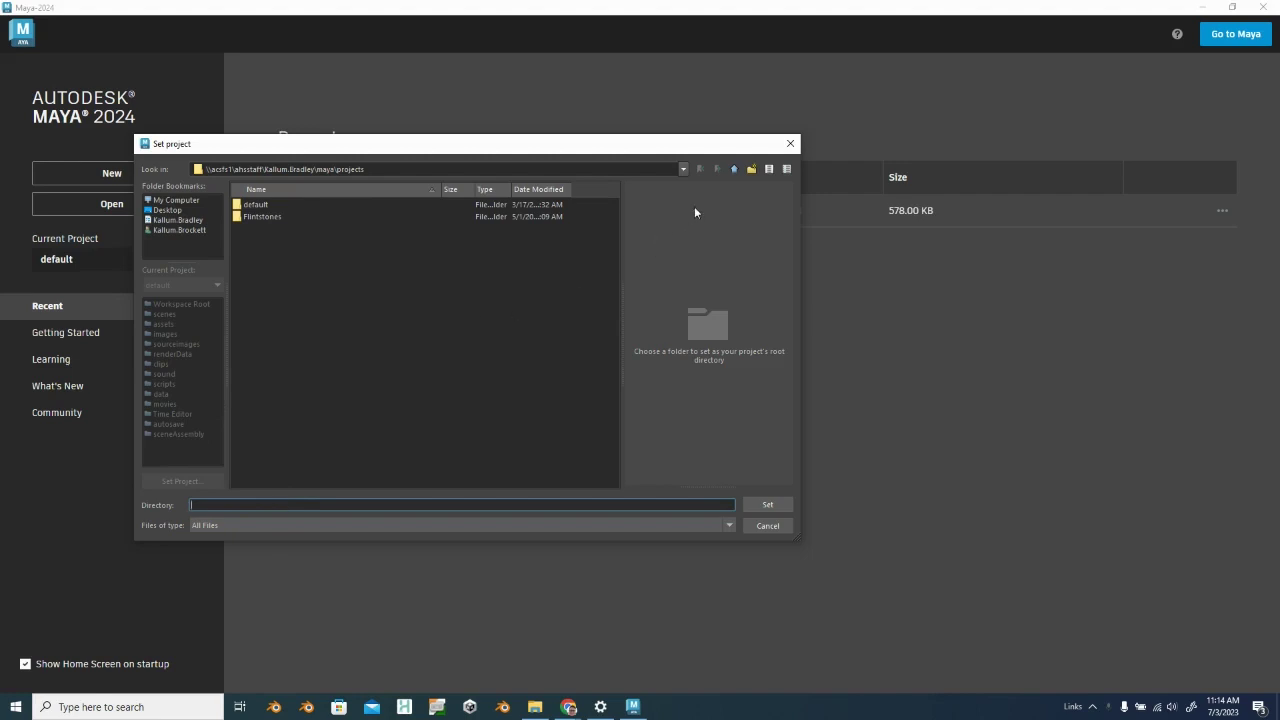
pyautogui.click(750, 169)
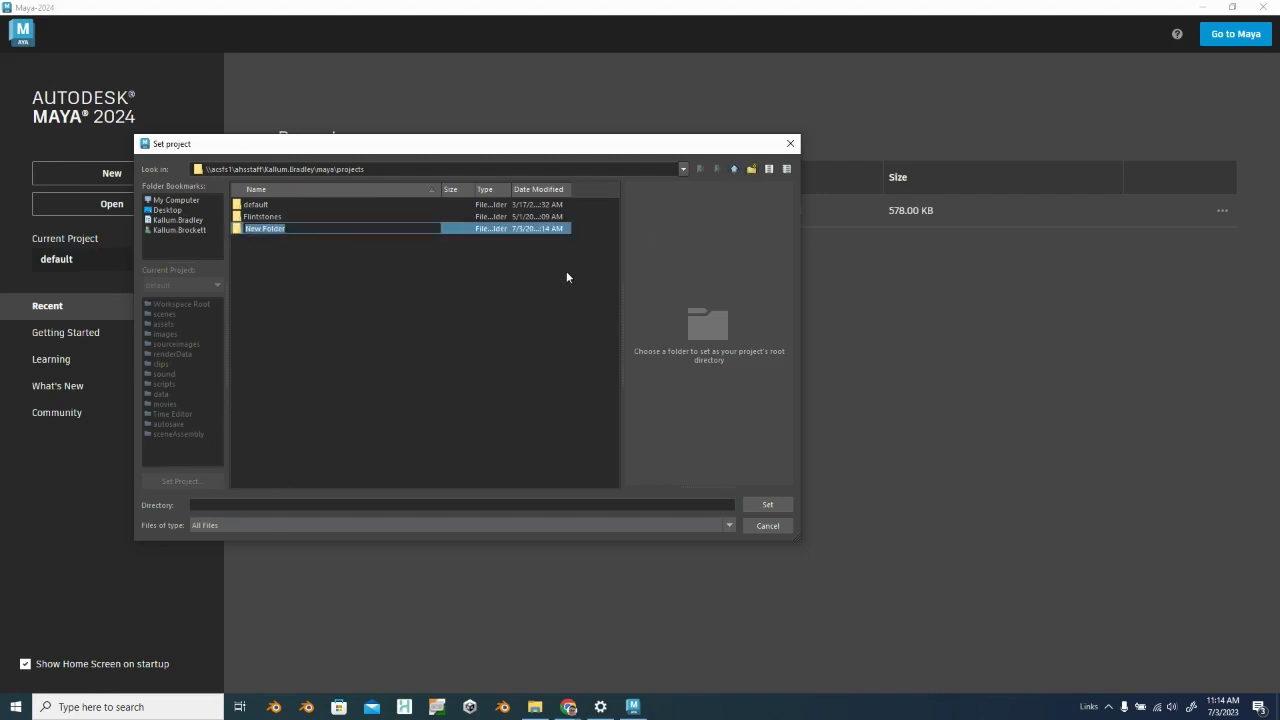
pyautogui.write('Tutorial')
pyautogui.write('Sc')
pyautogui.click(768, 504)
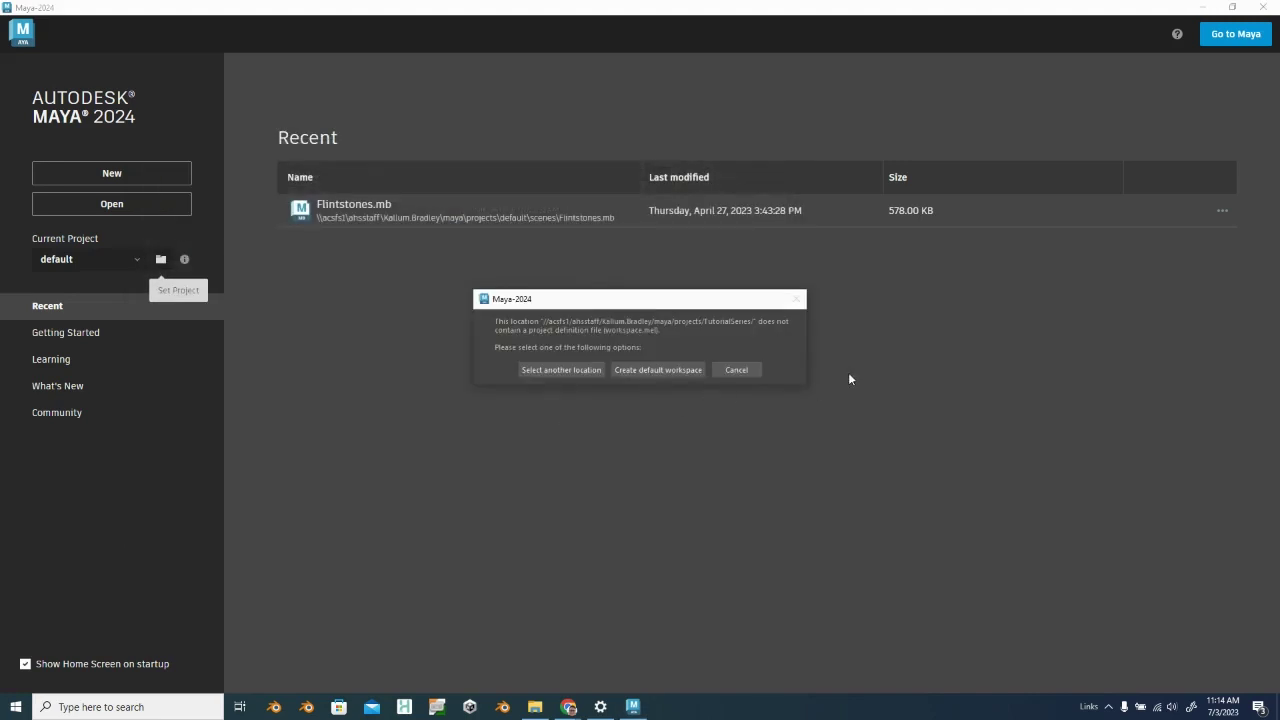
pyautogui.click(668, 370)
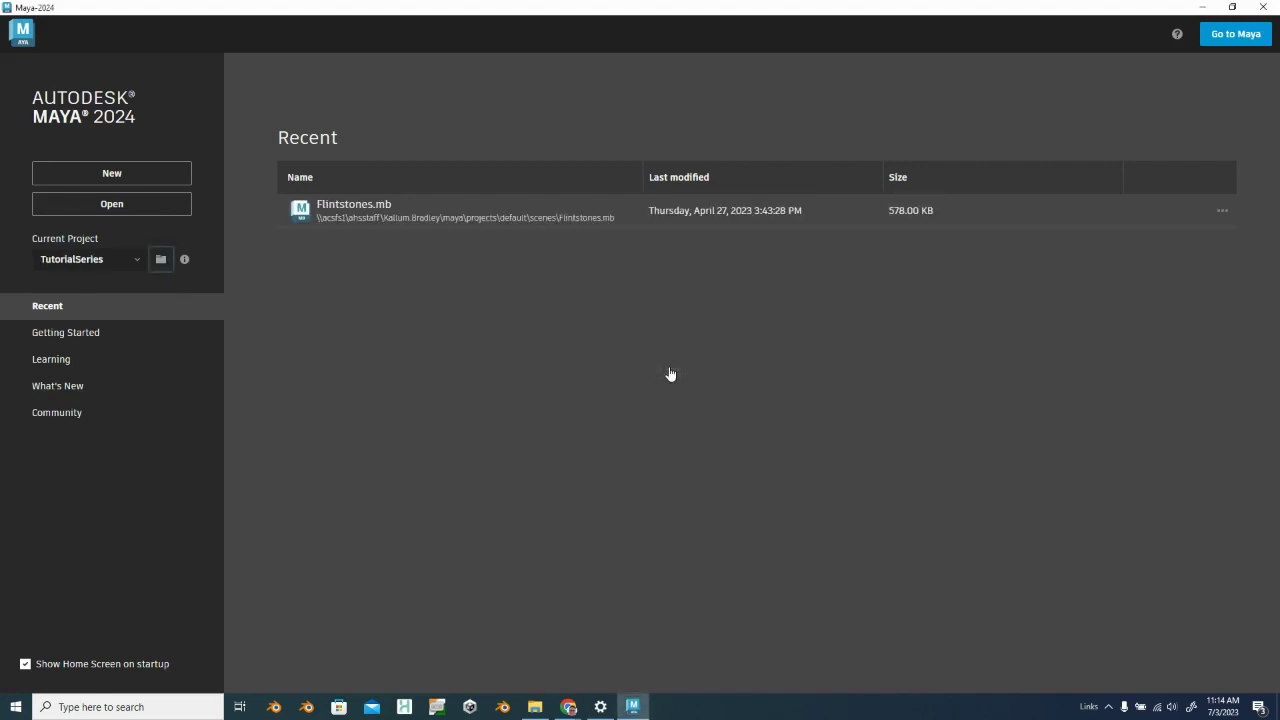
pyautogui.click(139, 260)
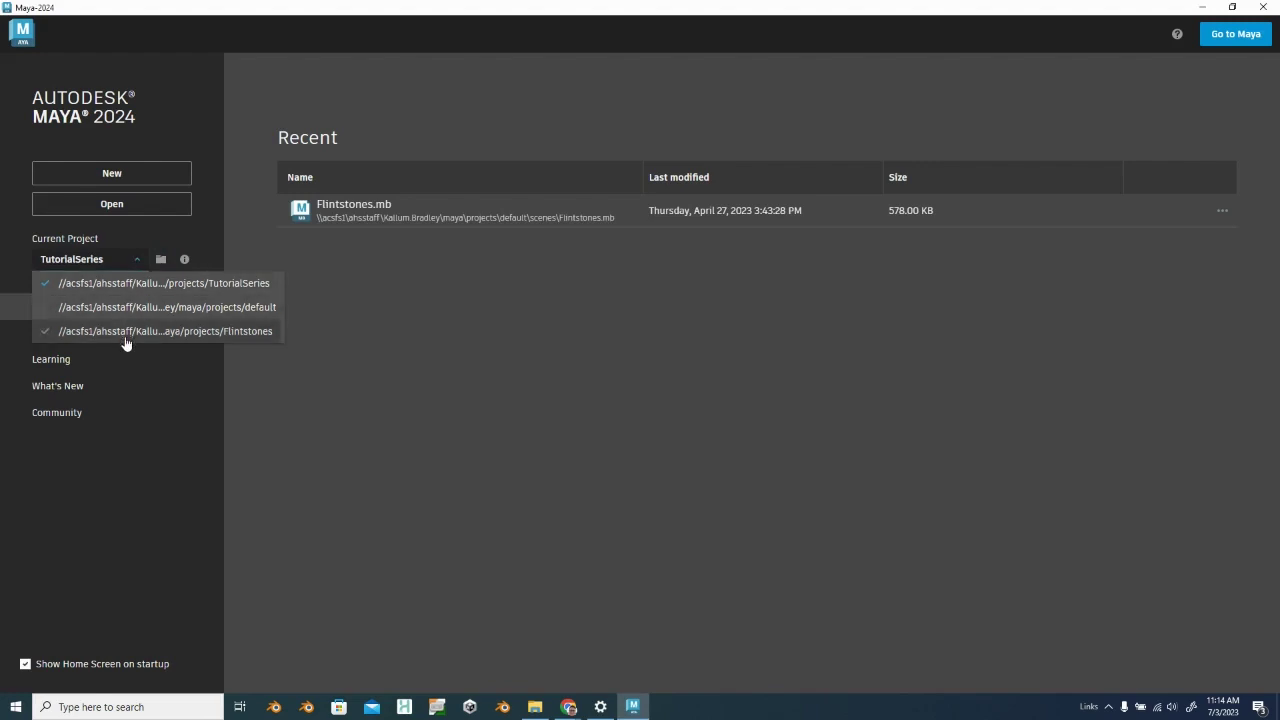
pyautogui.click(123, 284)
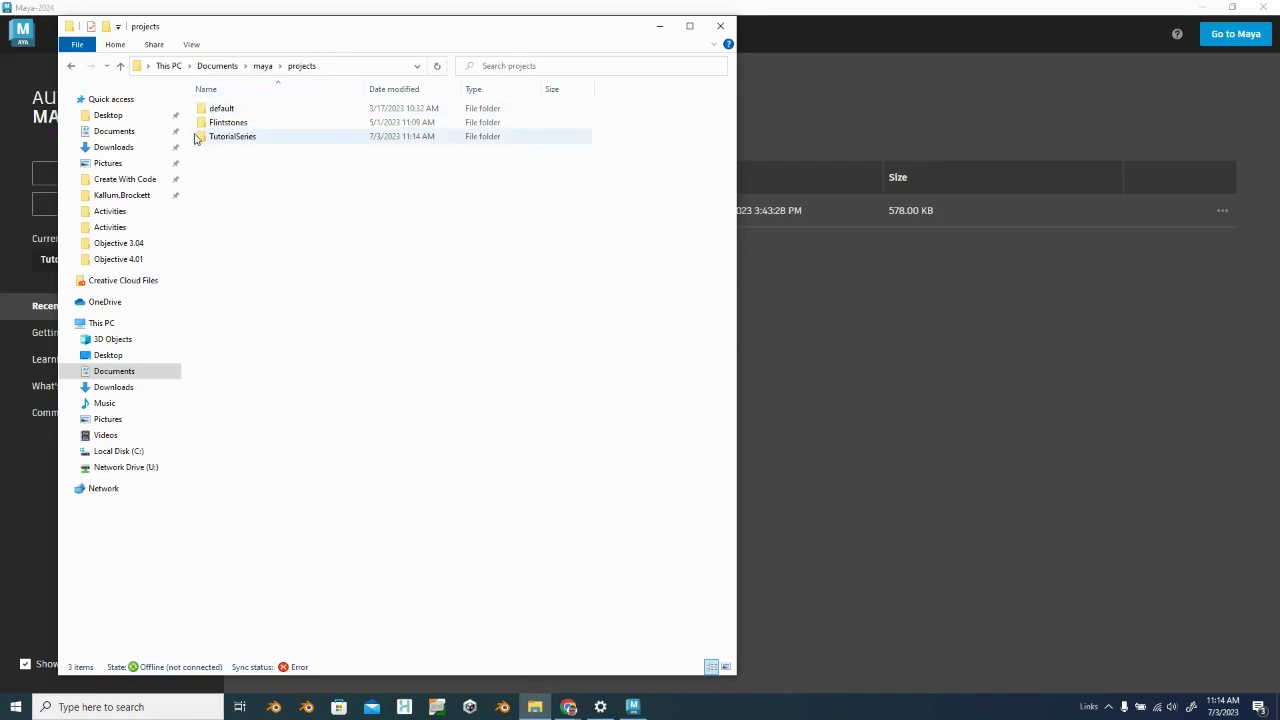
# Step: Open the TutorialSeries folder to check for workspace.mel, then close Explorer
pyautogui.doubleClick(236, 139)
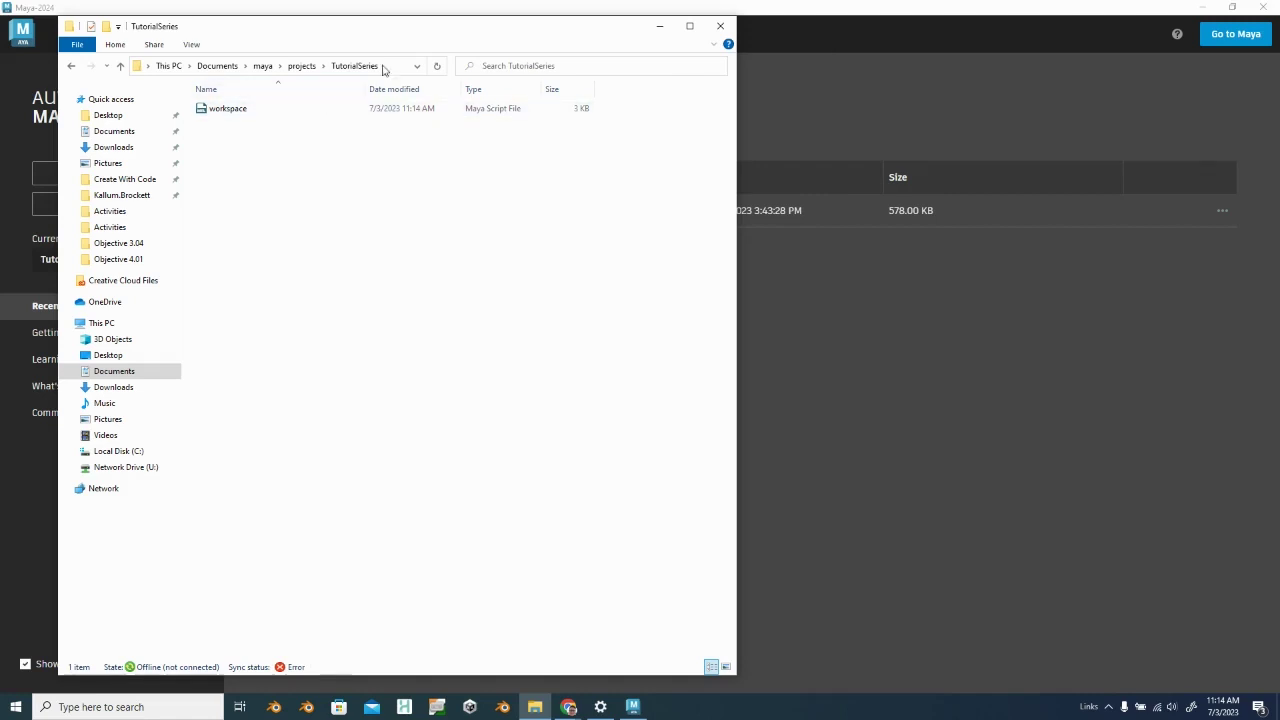
pyautogui.click(768, 40)
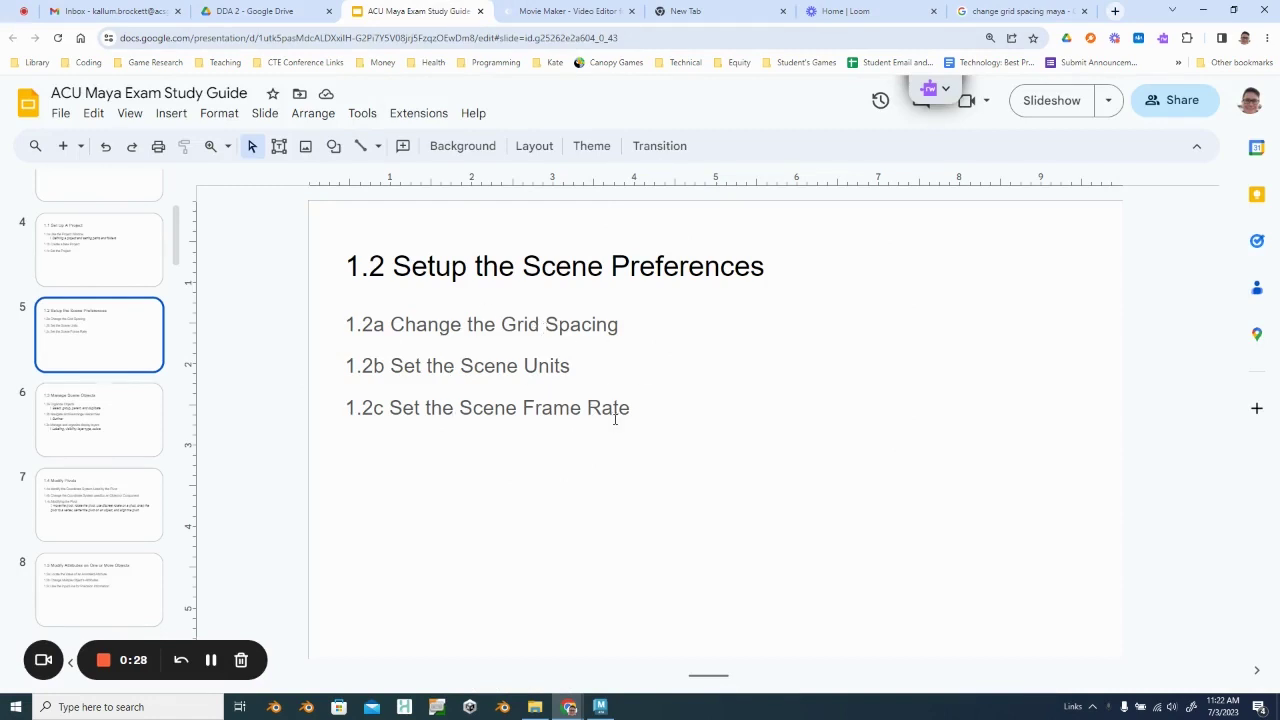
# Step: Return to the empty Maya scene after reading the Setup the Scene Preferences slide
pyautogui.click(601, 707)
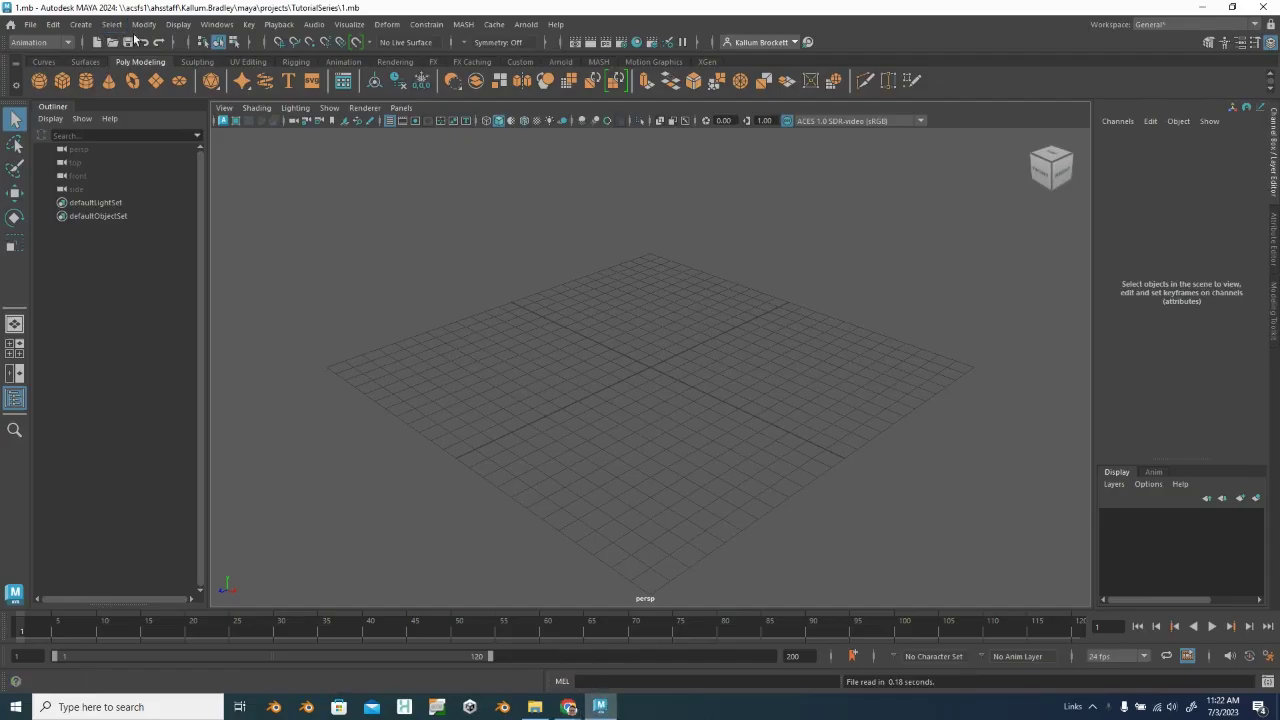
# Step: Switch to the Modeling menu set and look through the Display menu
pyautogui.click(60, 44)
pyautogui.click(68, 57)
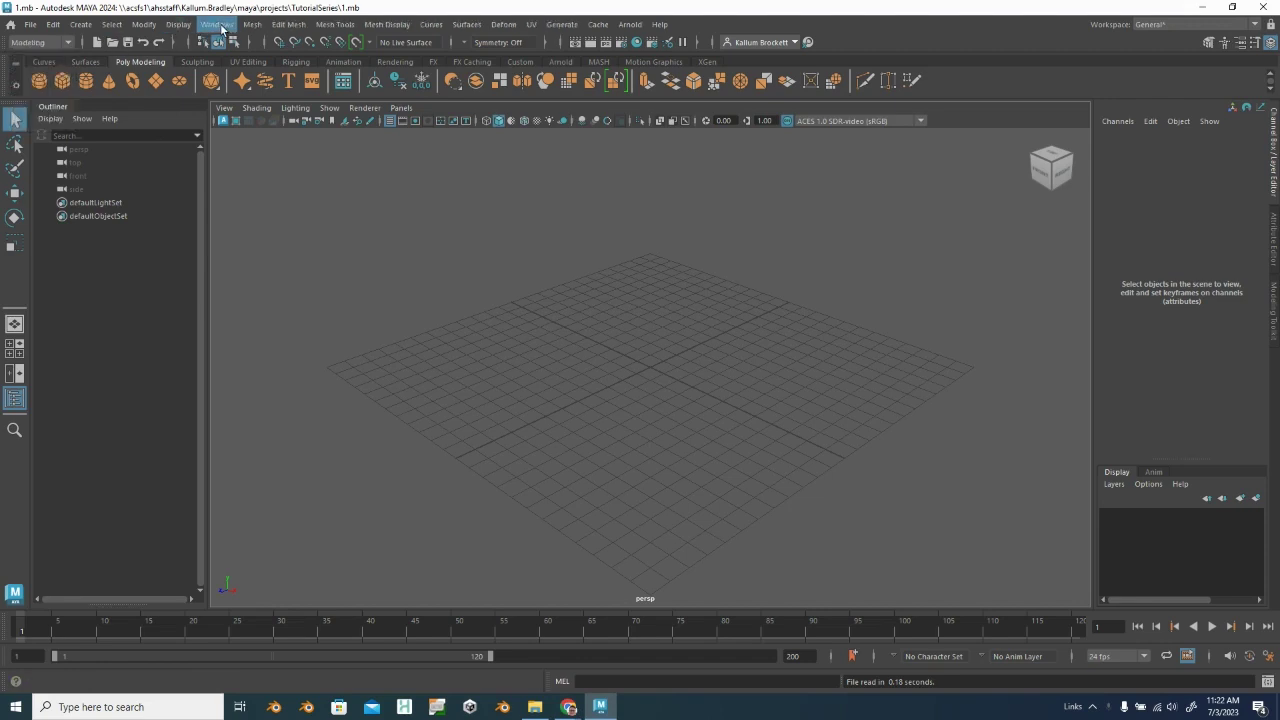
pyautogui.click(190, 26)
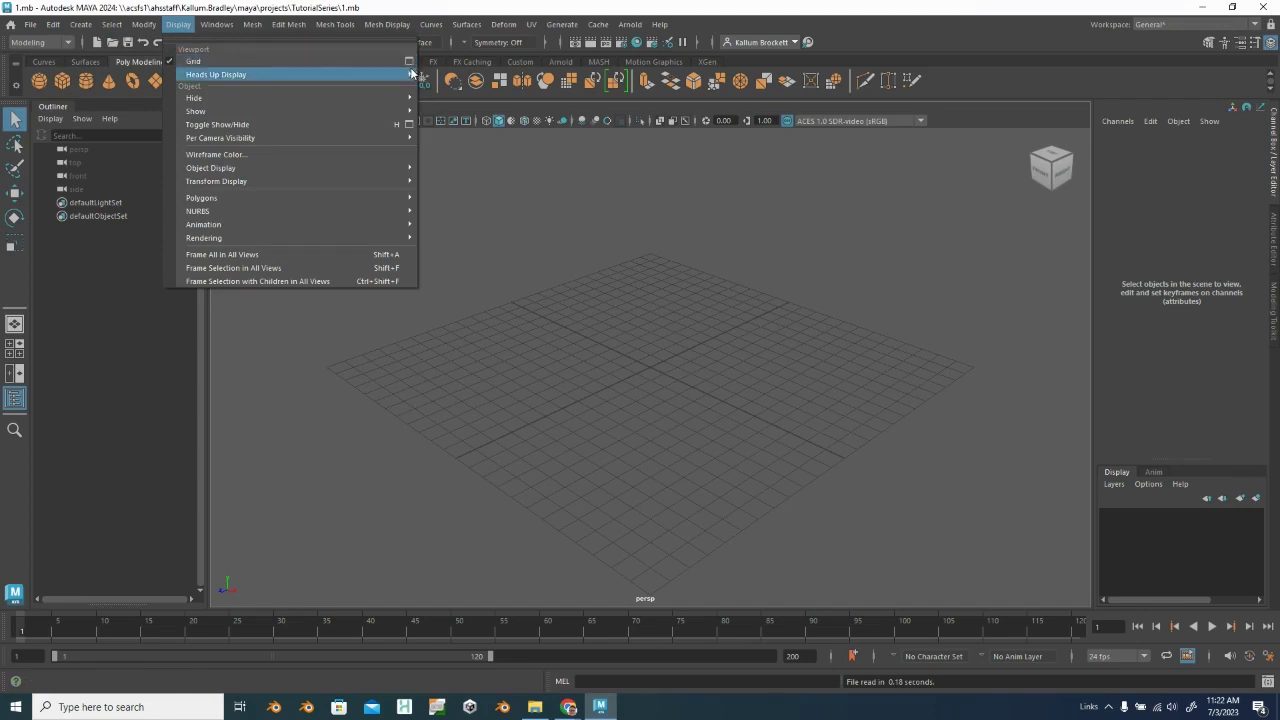
pyautogui.moveTo(411, 76)
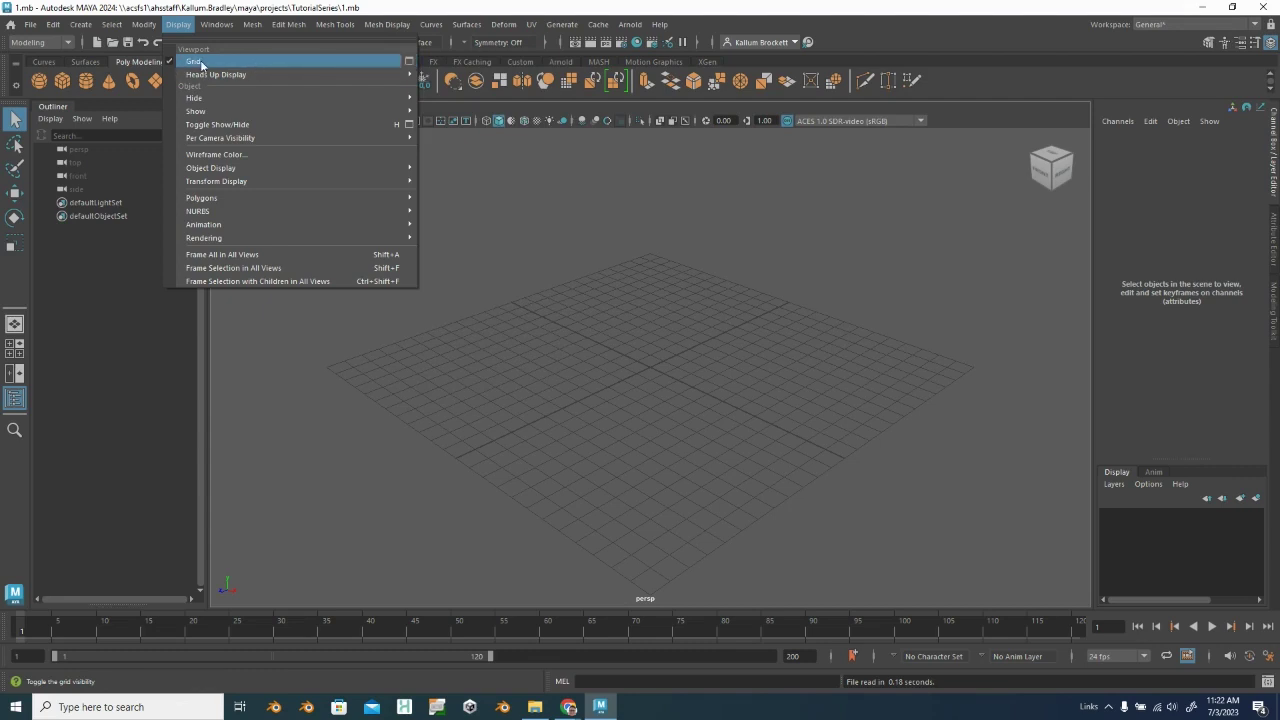
pyautogui.press('Escape')
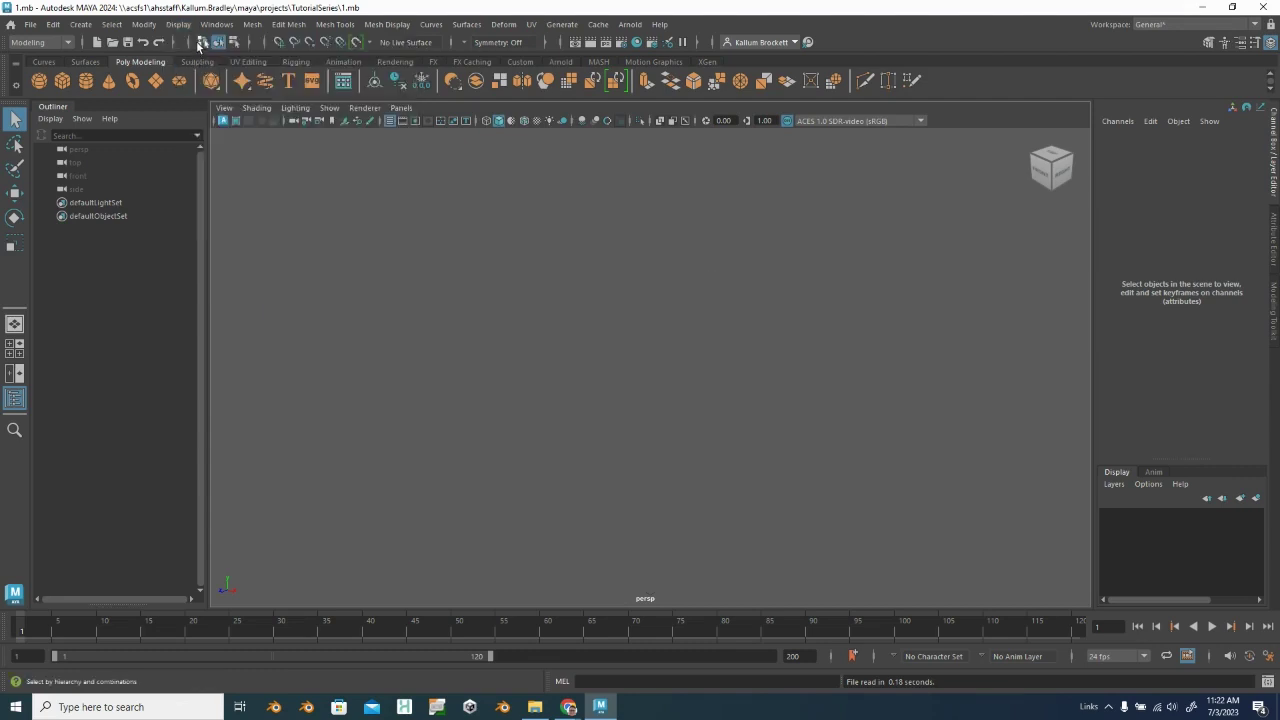
# Step: Turn the viewport grid back on and bring up the Grid Options settings
pyautogui.click(178, 24)
pyautogui.click(195, 60)
pyautogui.click(188, 26)
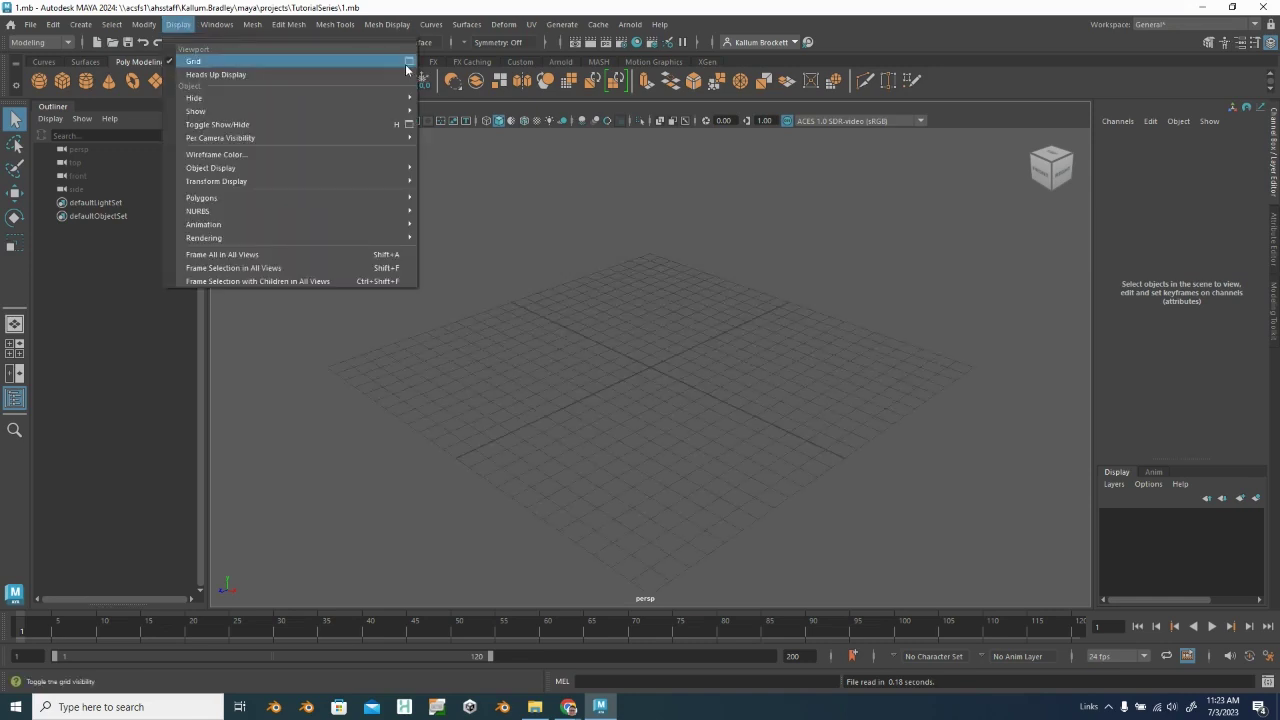
pyautogui.click(410, 60)
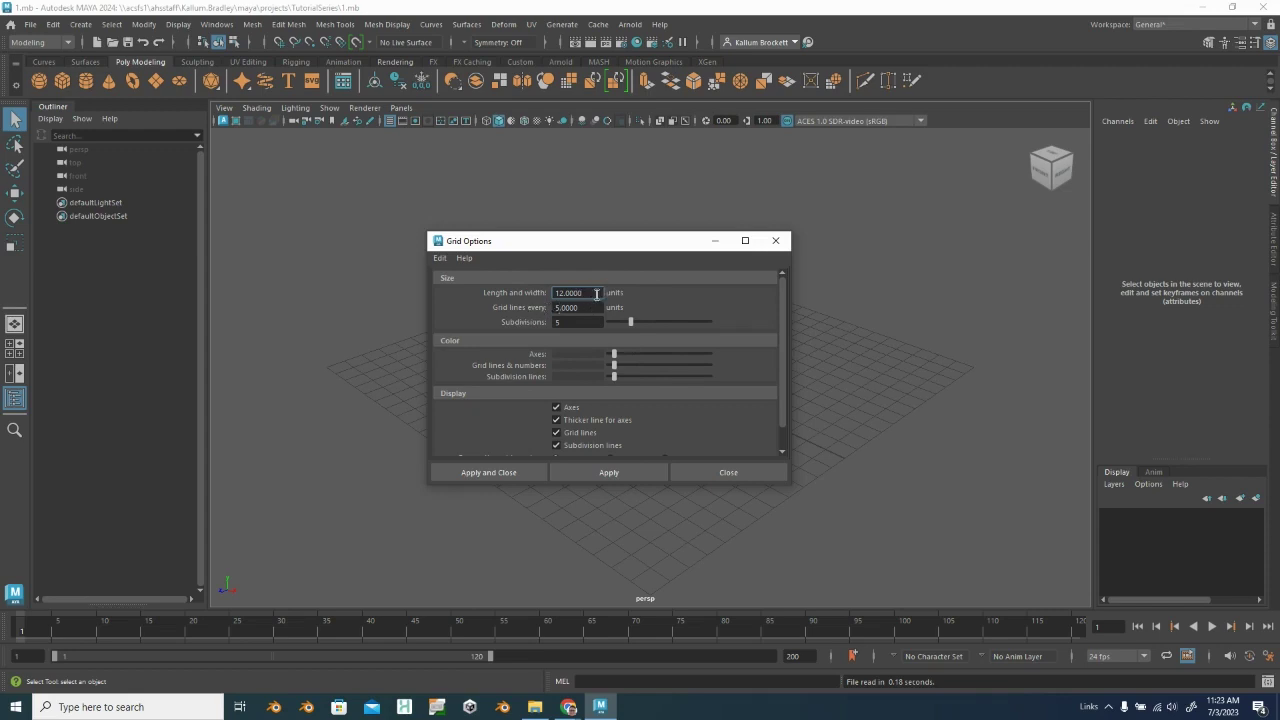
# Step: Set the grid length and width to 100 units, apply it, and zoom to check
pyautogui.moveTo(595, 293); pyautogui.dragTo(541, 296)
pyautogui.write('100')
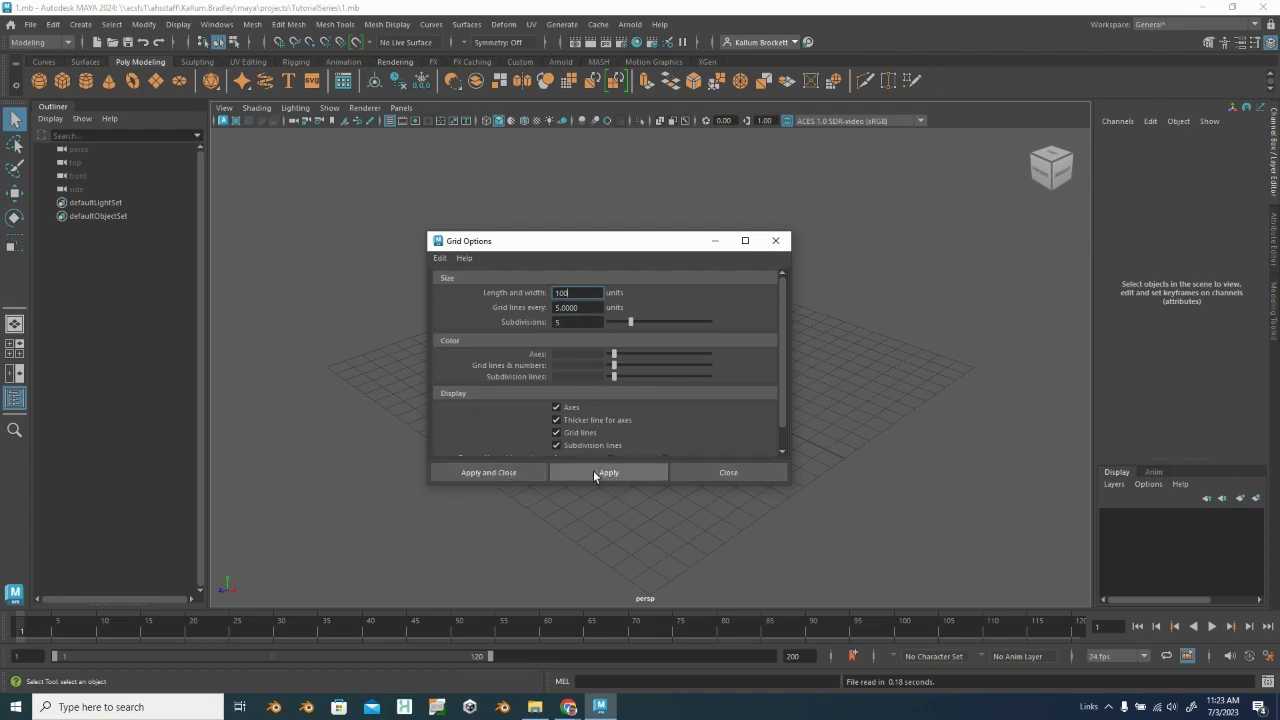
pyautogui.click(472, 472)
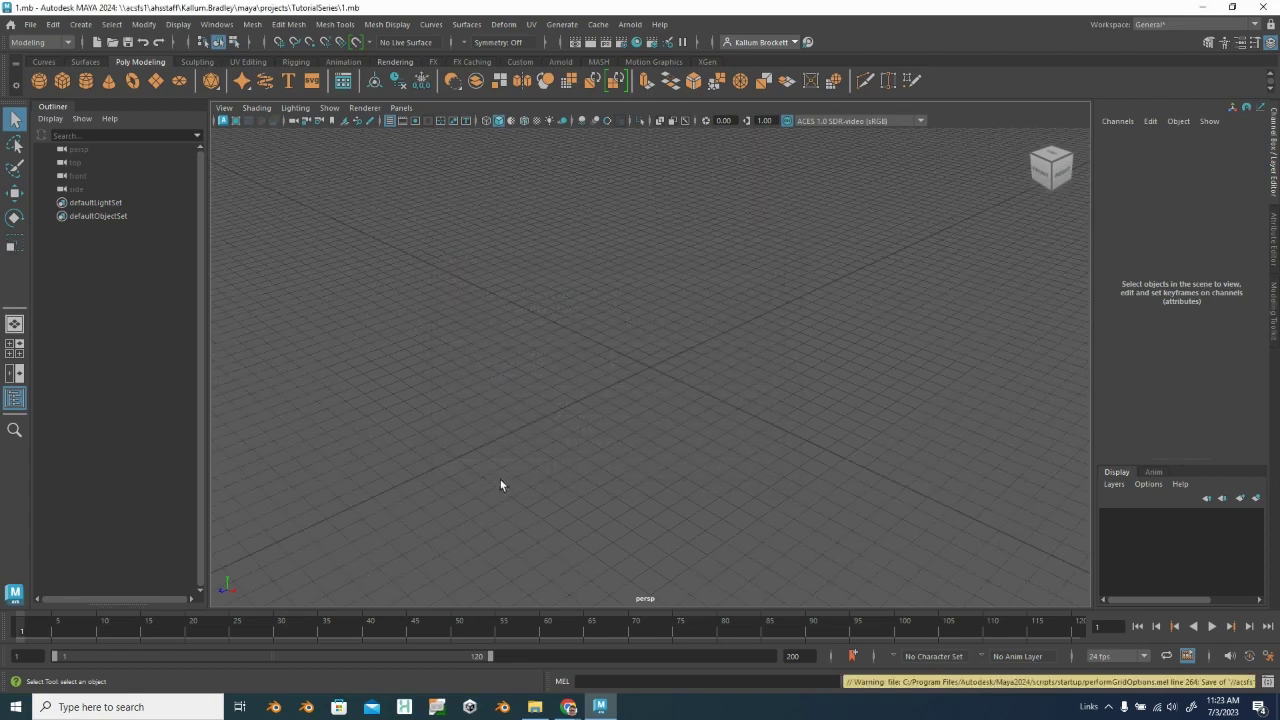
pyautogui.scroll(-10, 720, 482)
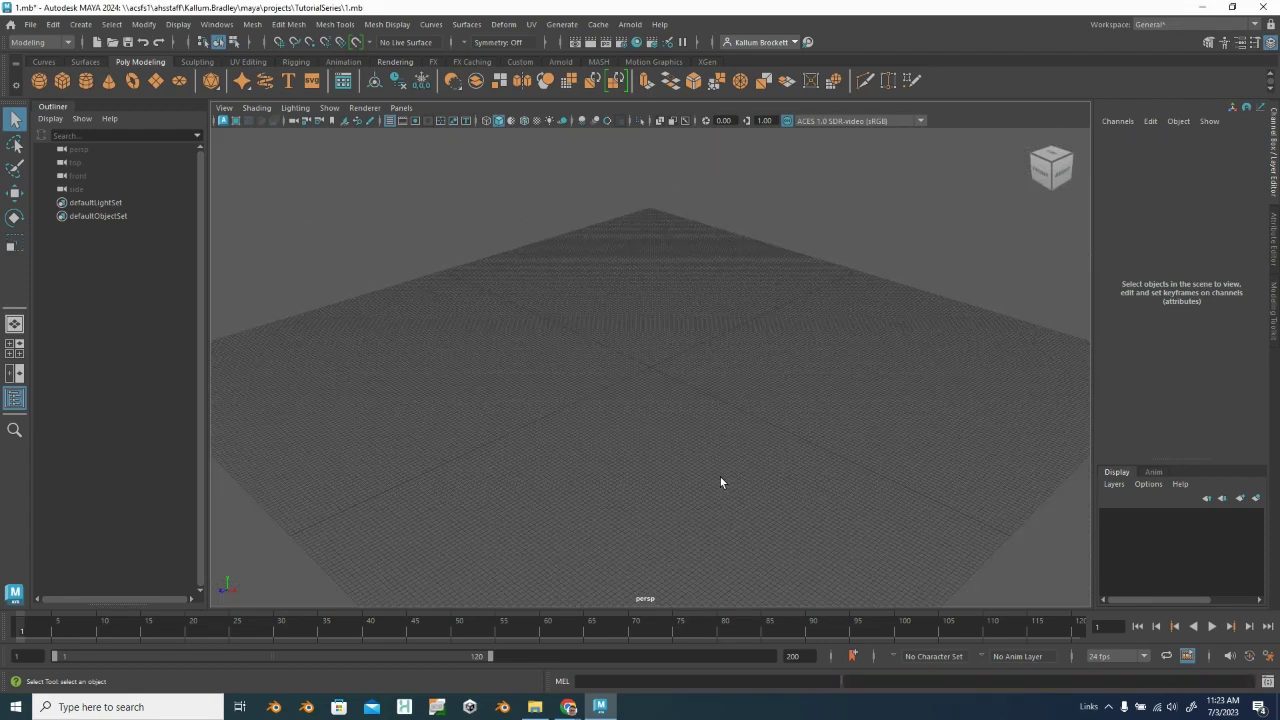
pyautogui.scroll(10, 720, 482)
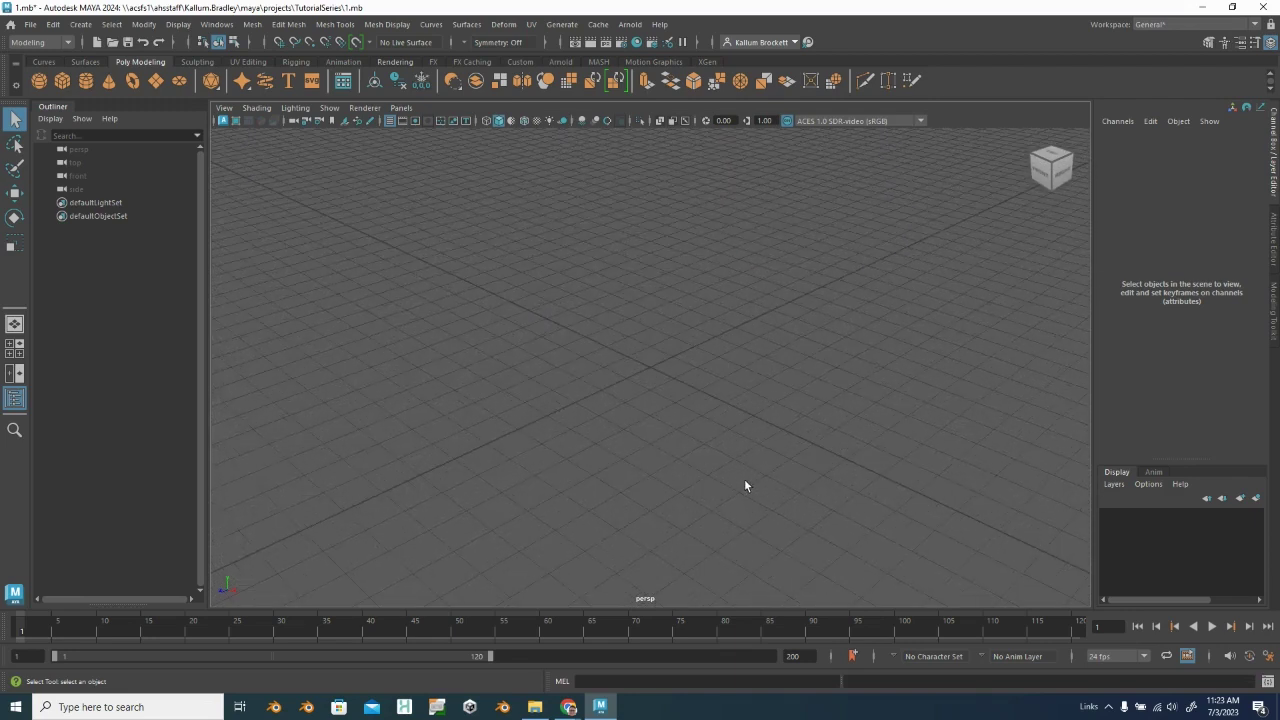
pyautogui.scroll(-2, 691, 396)
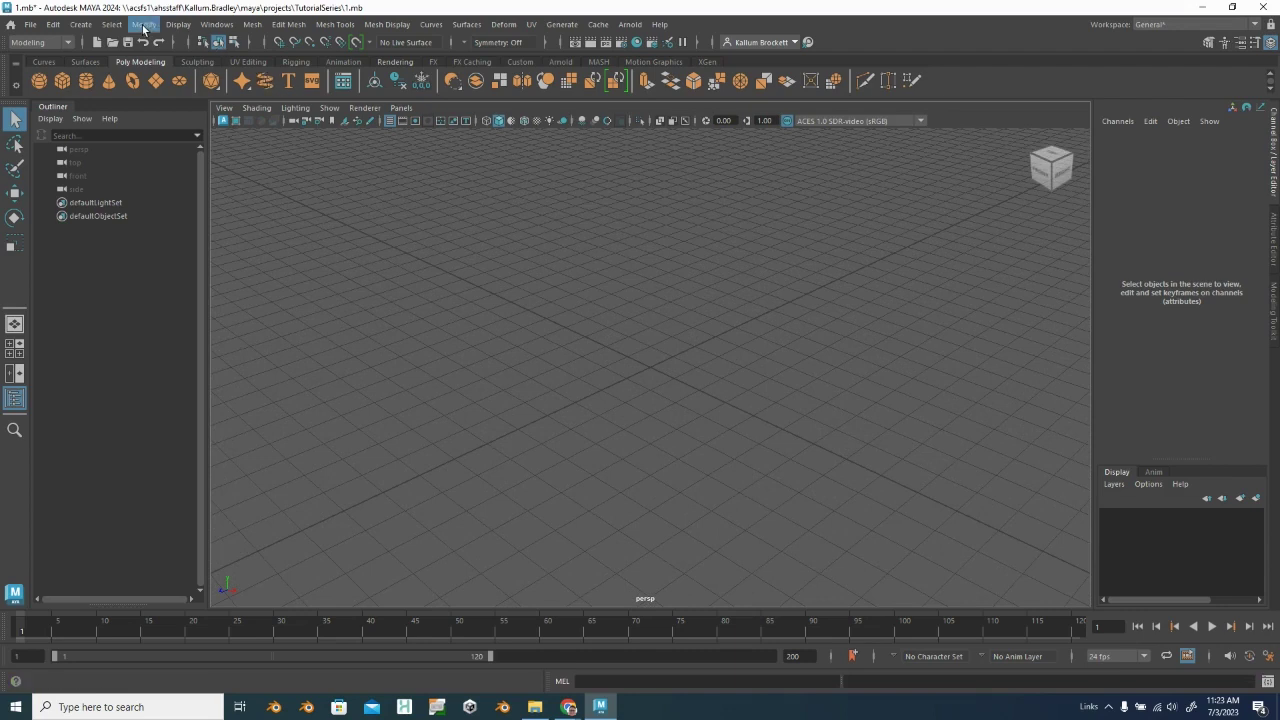
# Step: Set the Linear working unit to meter in the Preferences Settings category and save
pyautogui.click(218, 25)
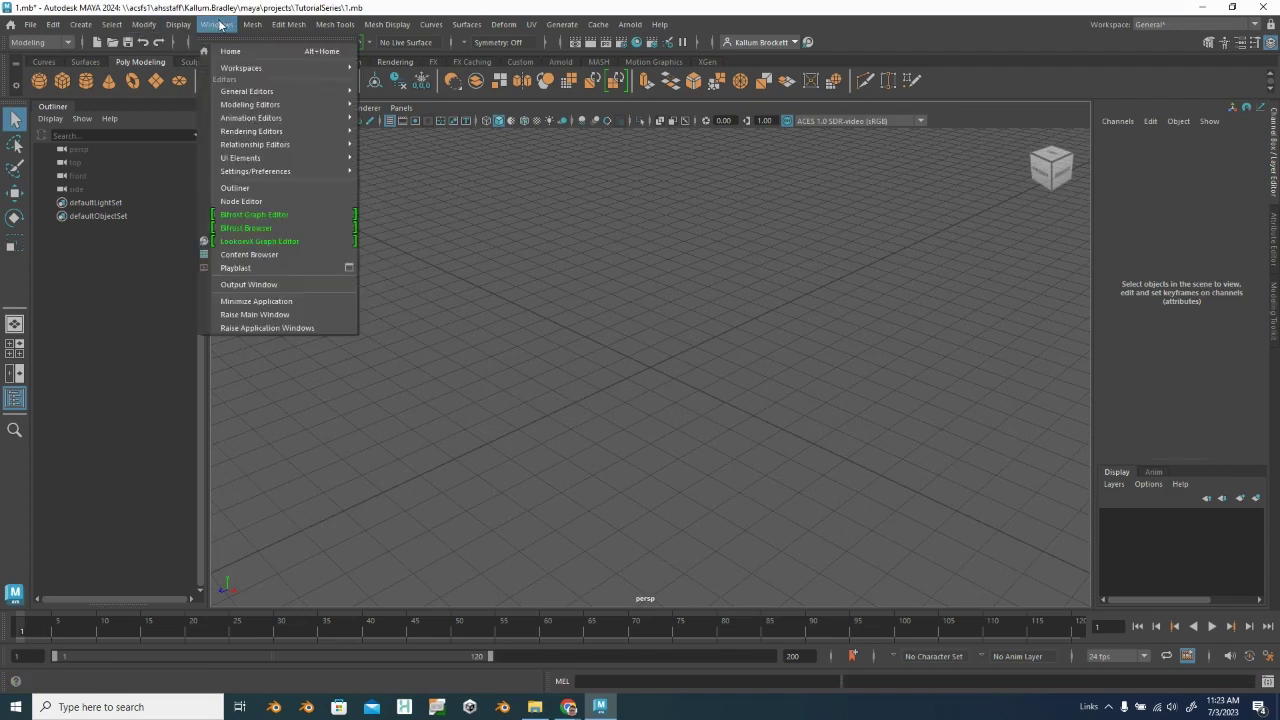
pyautogui.moveTo(280, 172)
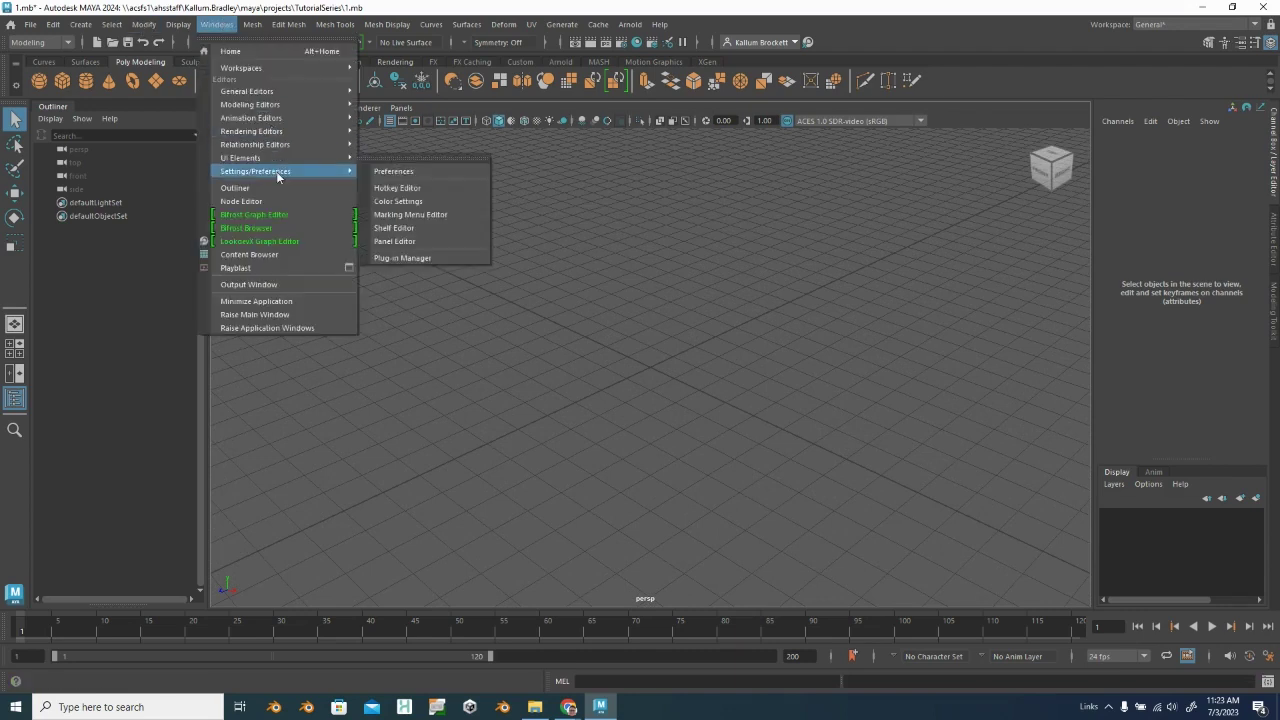
pyautogui.click(427, 171)
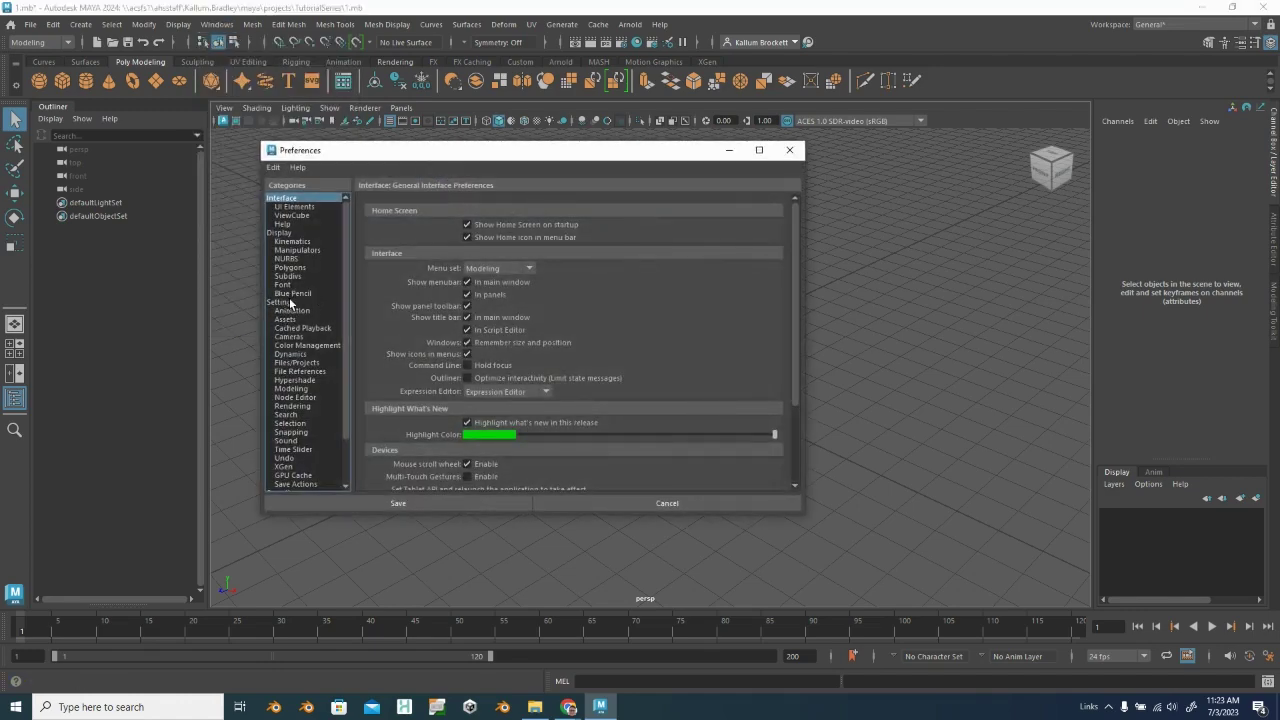
pyautogui.click(289, 300)
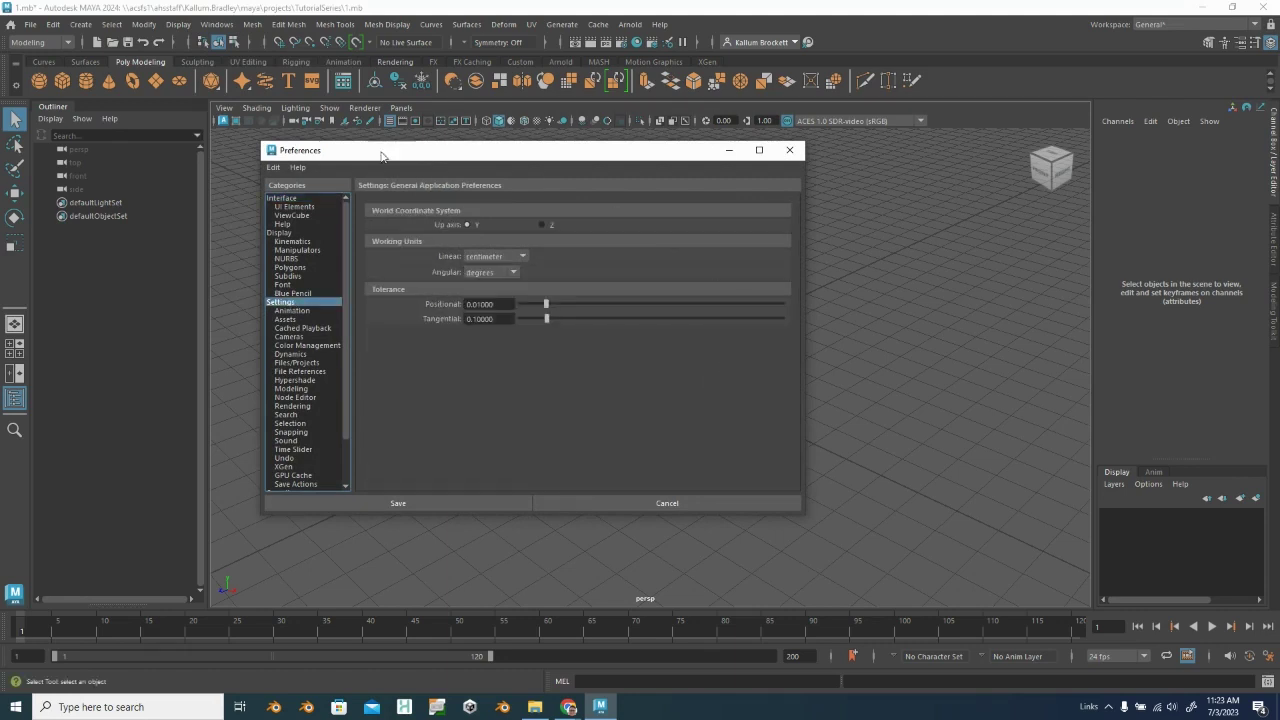
pyautogui.click(518, 258)
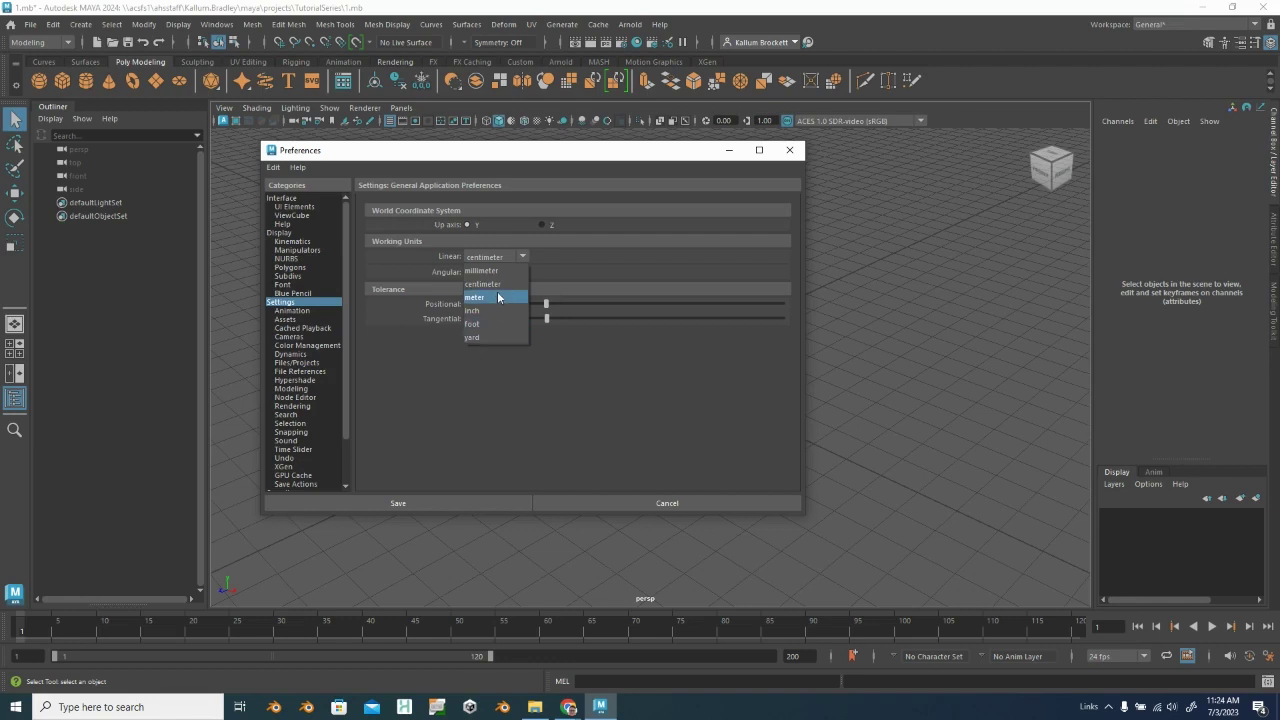
pyautogui.click(485, 297)
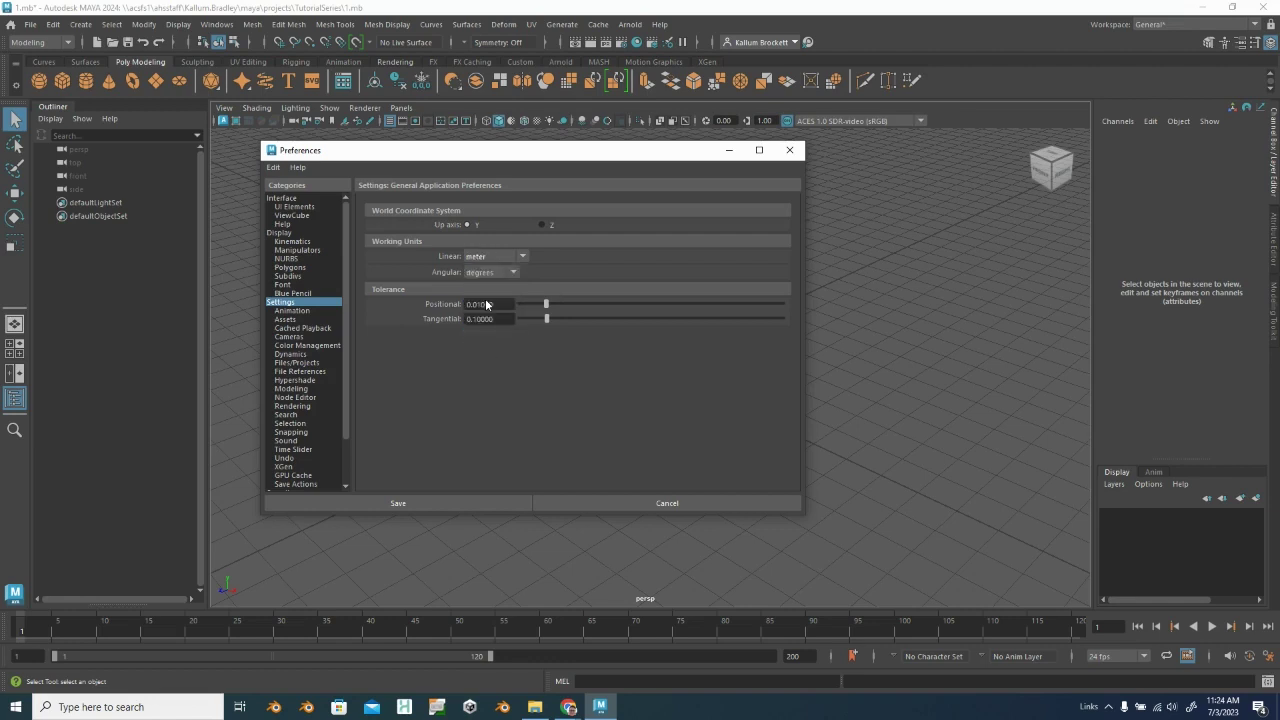
pyautogui.click(515, 273)
pyautogui.click(486, 503)
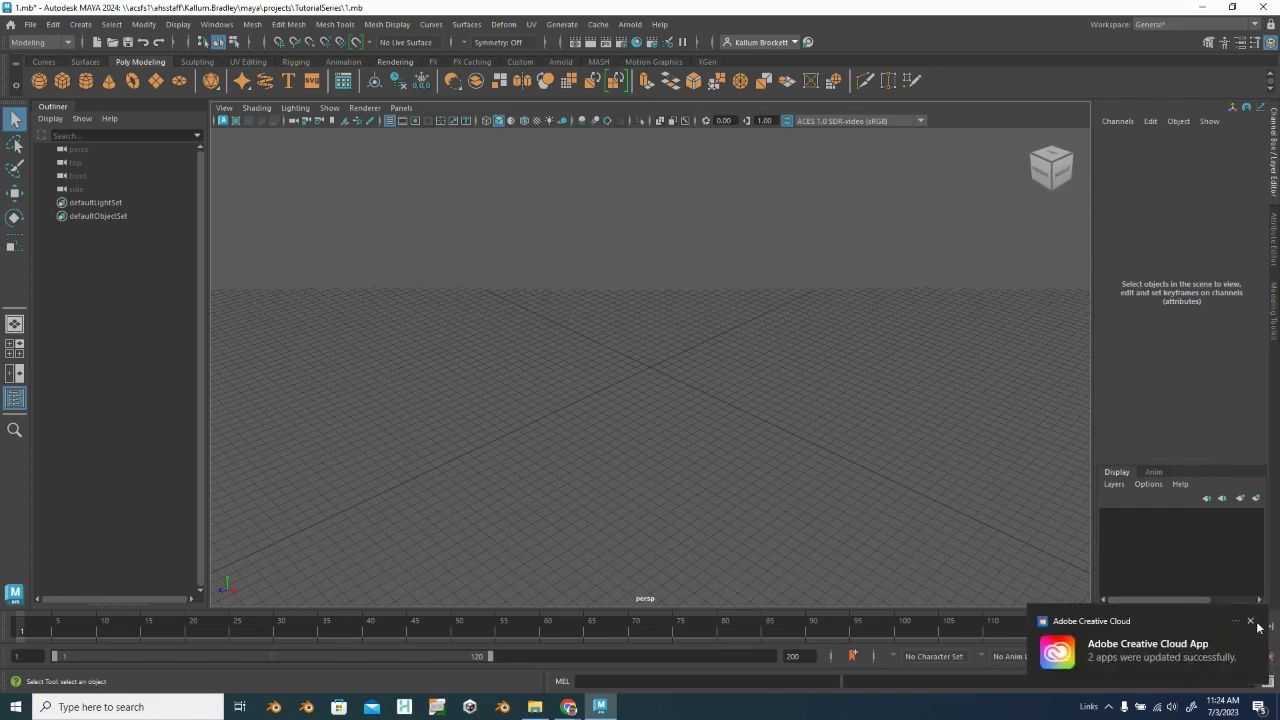
pyautogui.click(1250, 621)
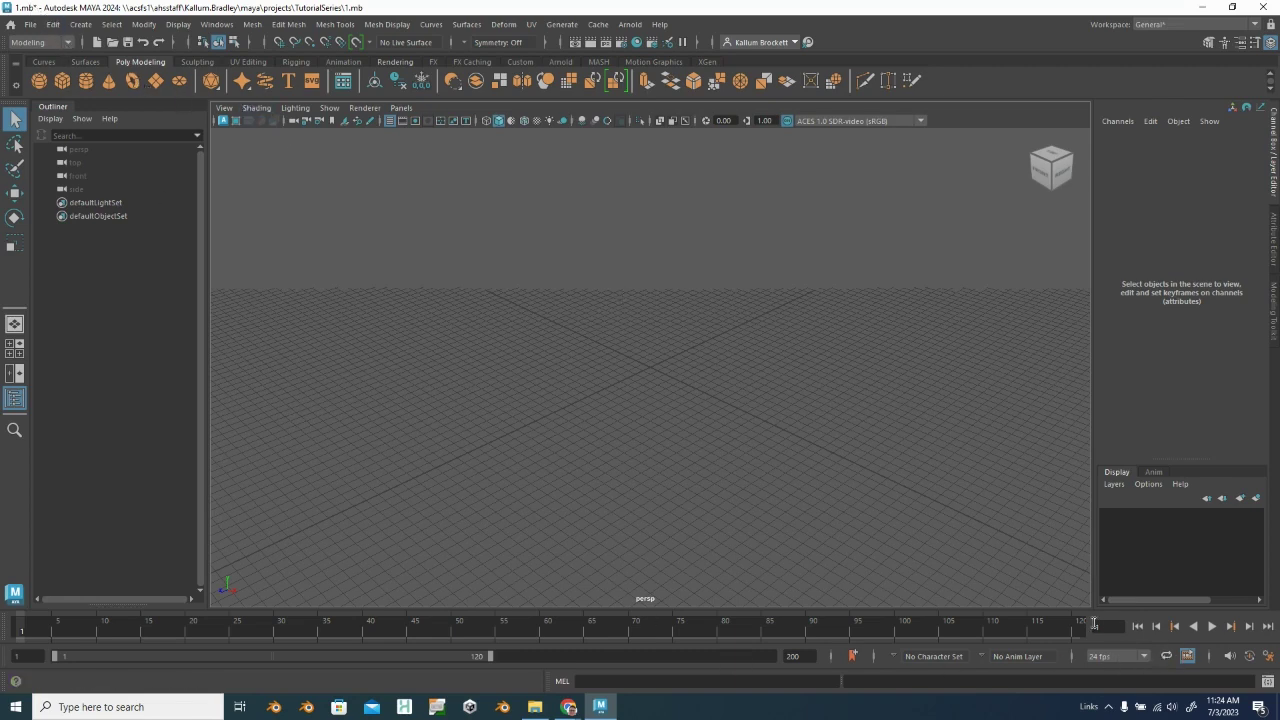
pyautogui.click(1146, 657)
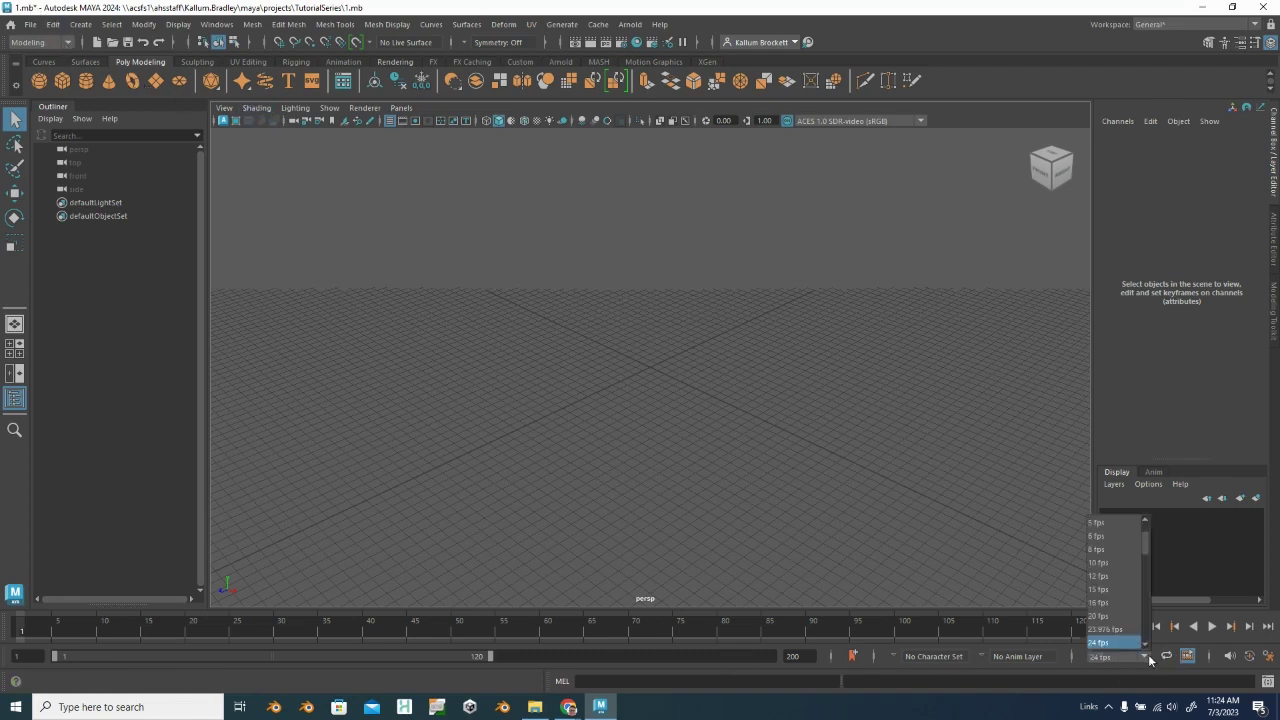
pyautogui.click(1109, 578)
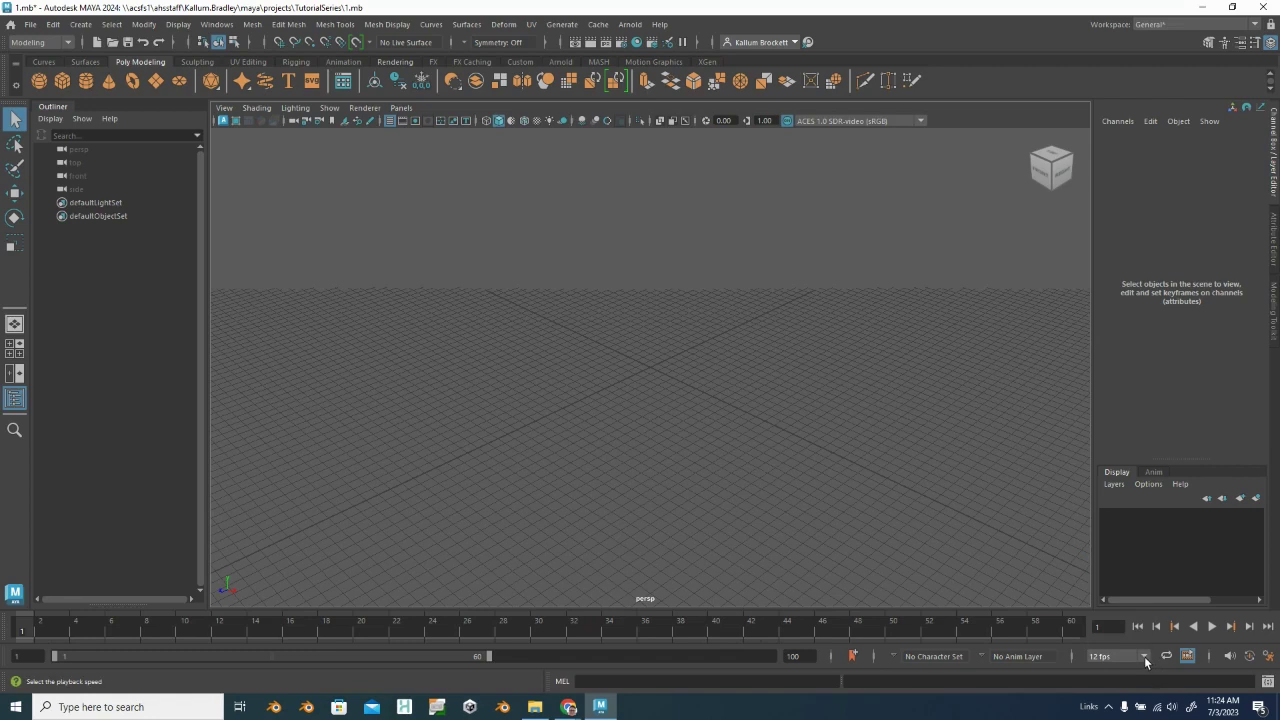
pyautogui.click(1146, 660)
pyautogui.moveTo(1148, 546); pyautogui.dragTo(1146, 590)
pyautogui.click(1106, 548)
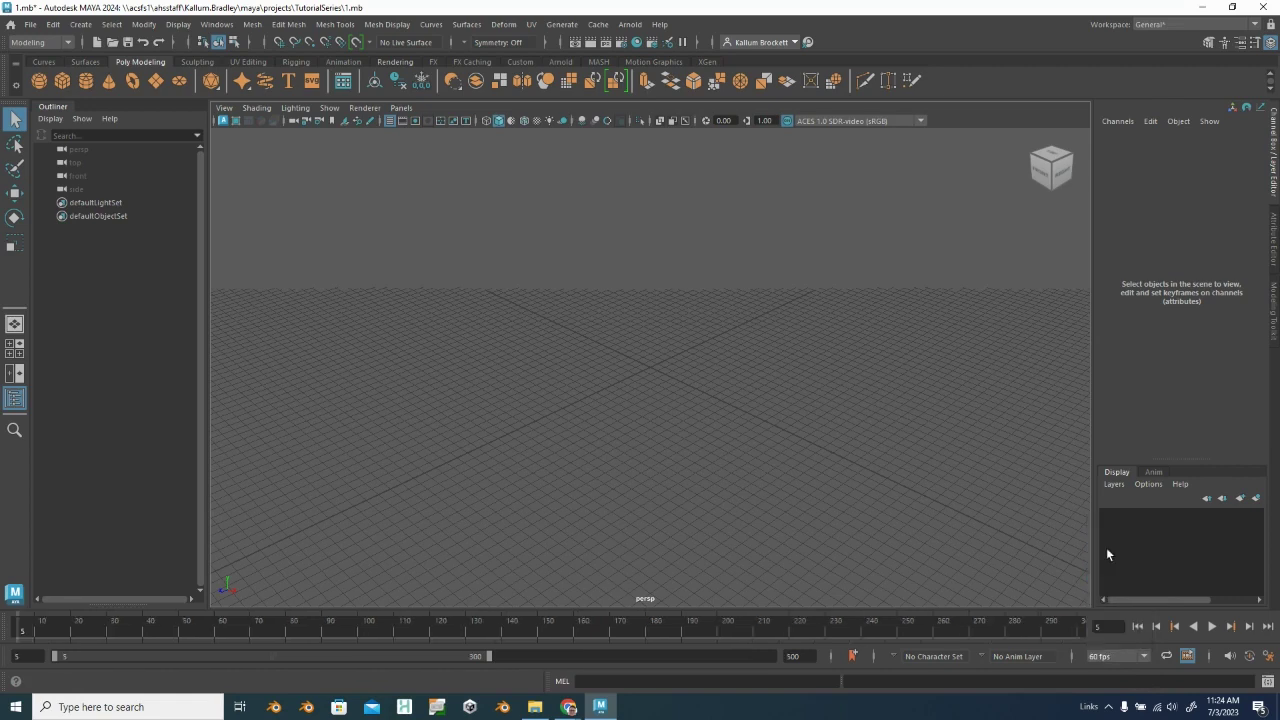
pyautogui.click(1143, 657)
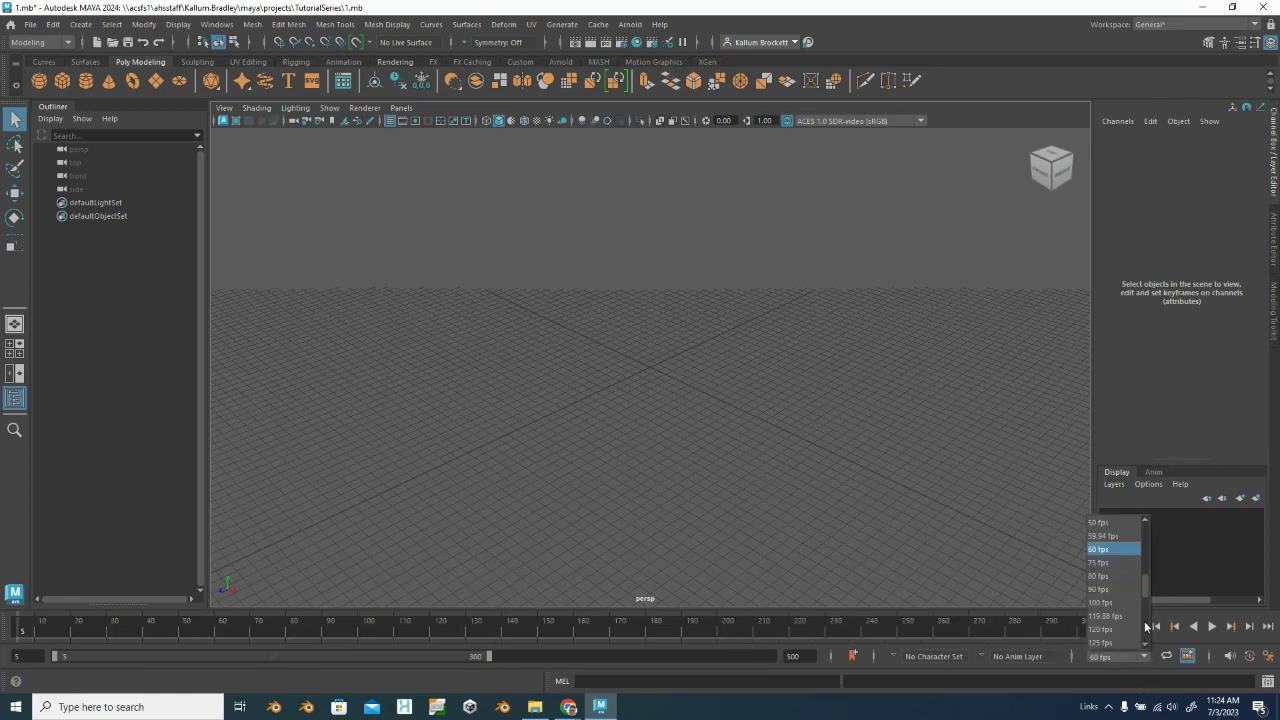
pyautogui.click(1115, 631)
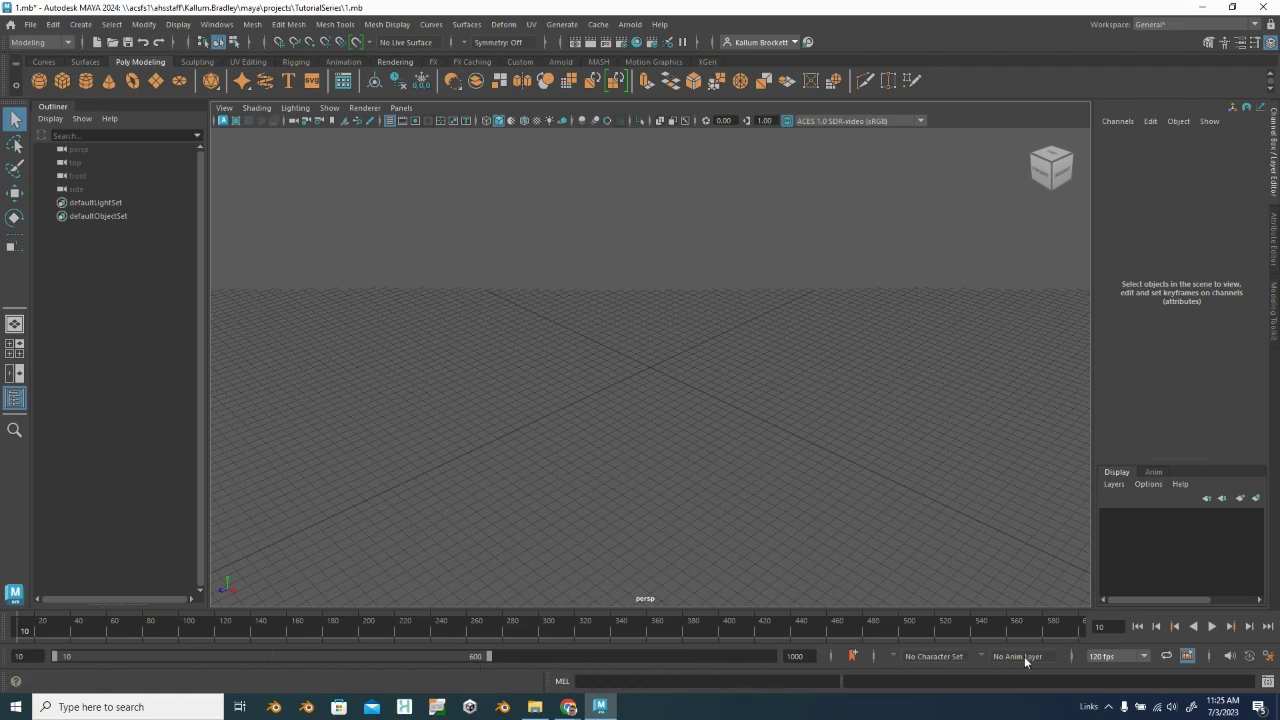
pyautogui.click(1142, 656)
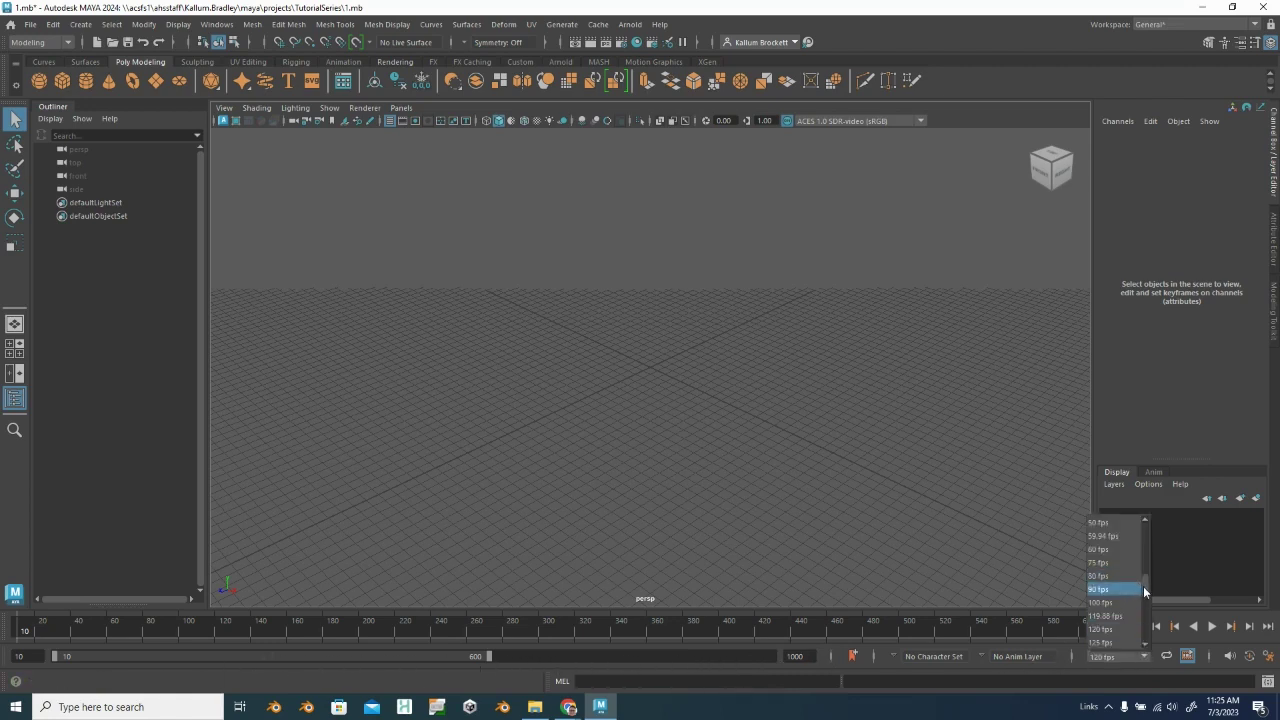
pyautogui.moveTo(1143, 586); pyautogui.dragTo(1140, 554)
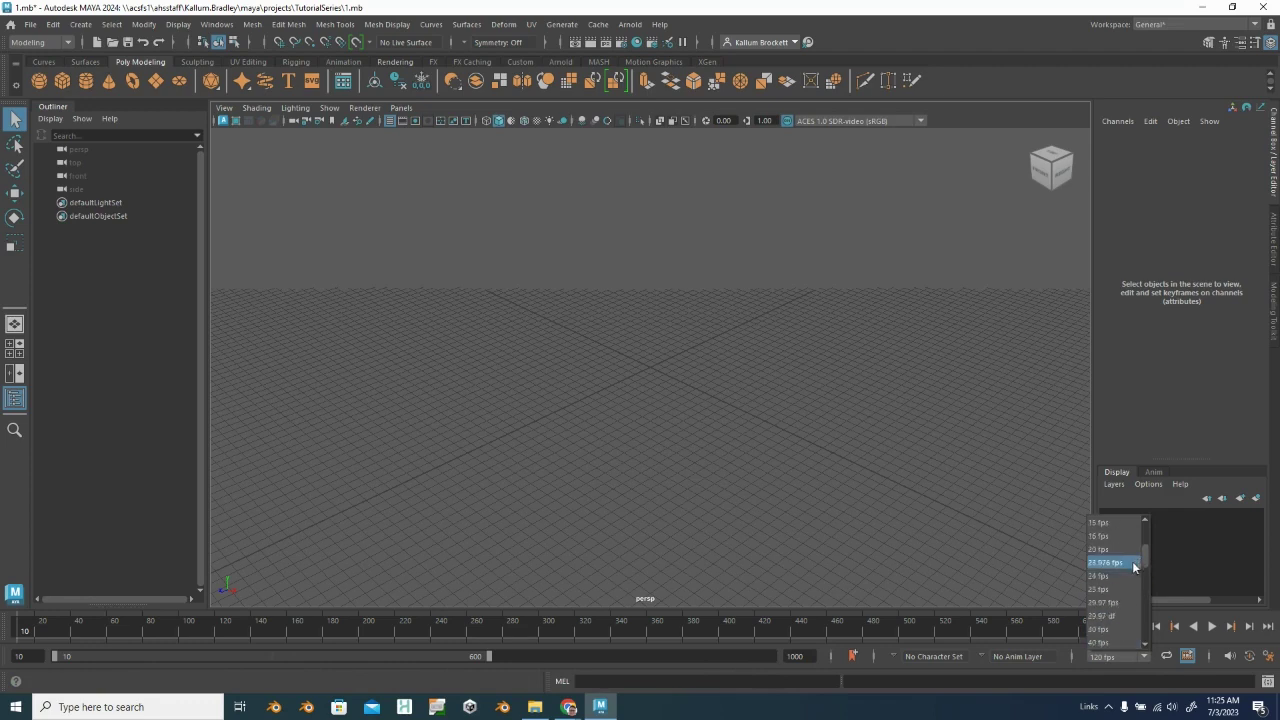
pyautogui.click(1103, 576)
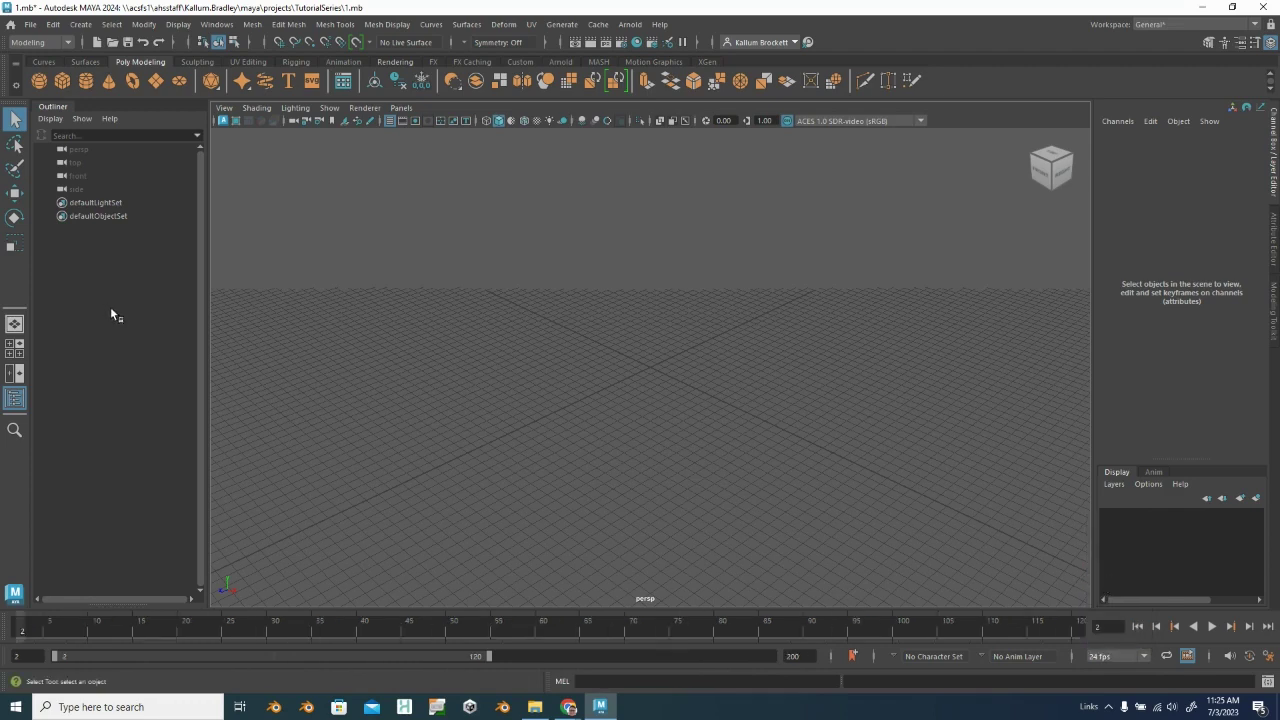
# Step: Switch to the Animation menu set and play, then stop, the timeline
pyautogui.click(69, 43)
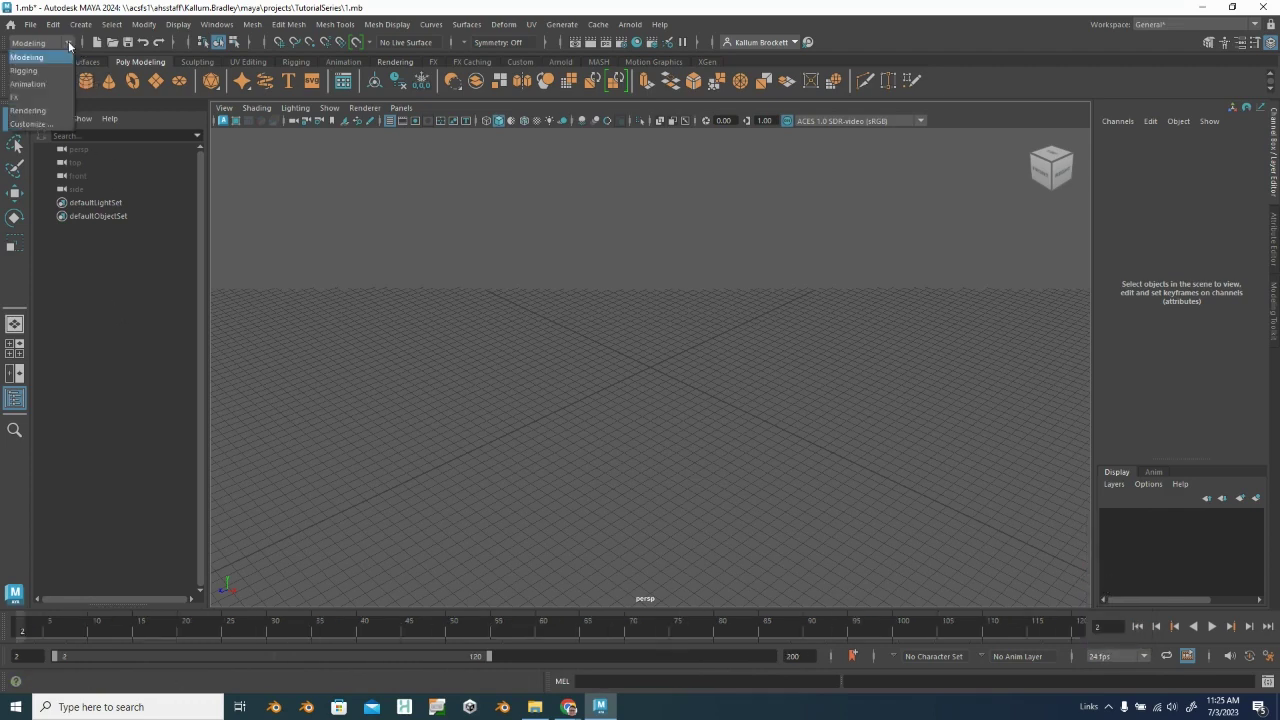
pyautogui.click(45, 86)
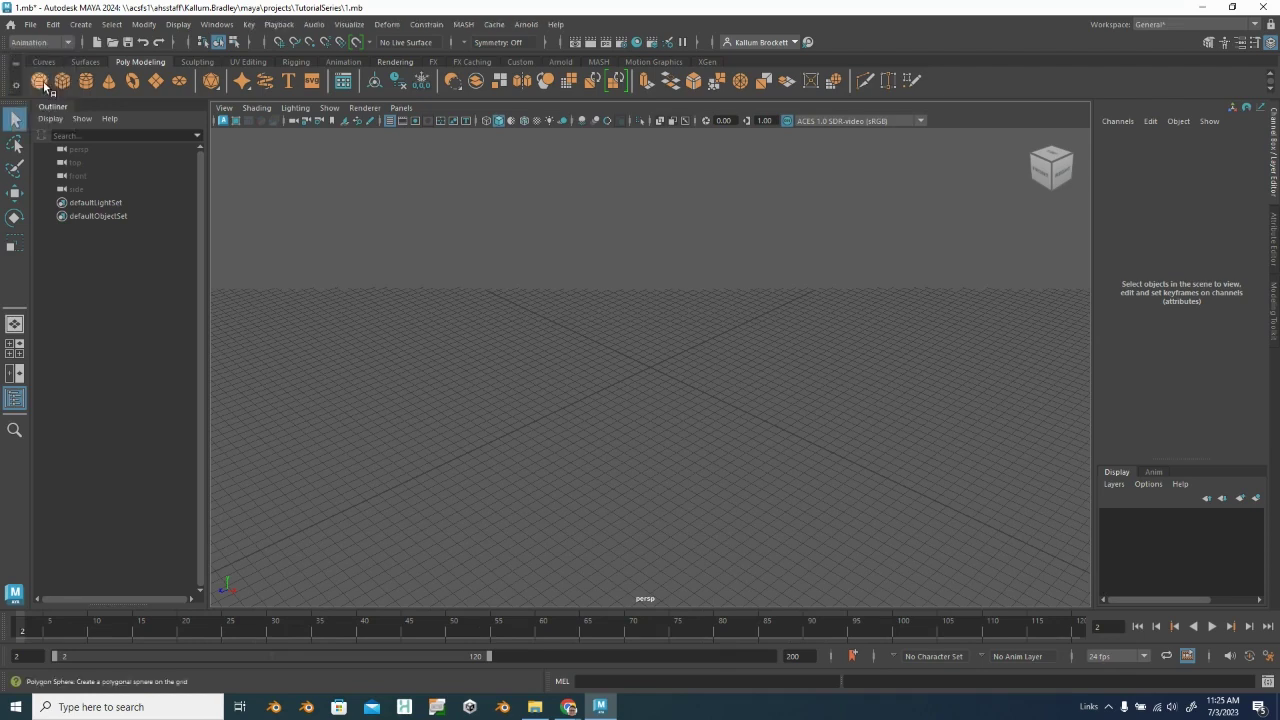
pyautogui.click(1211, 626)
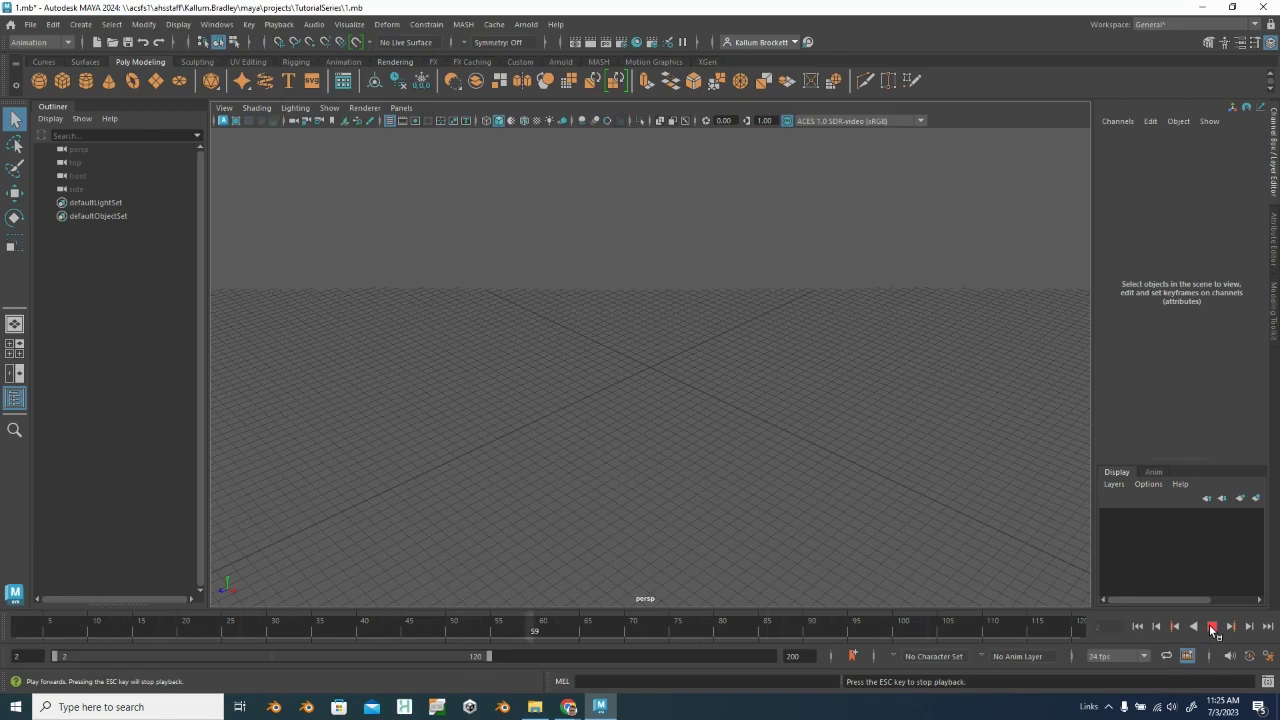
pyautogui.click(1210, 626)
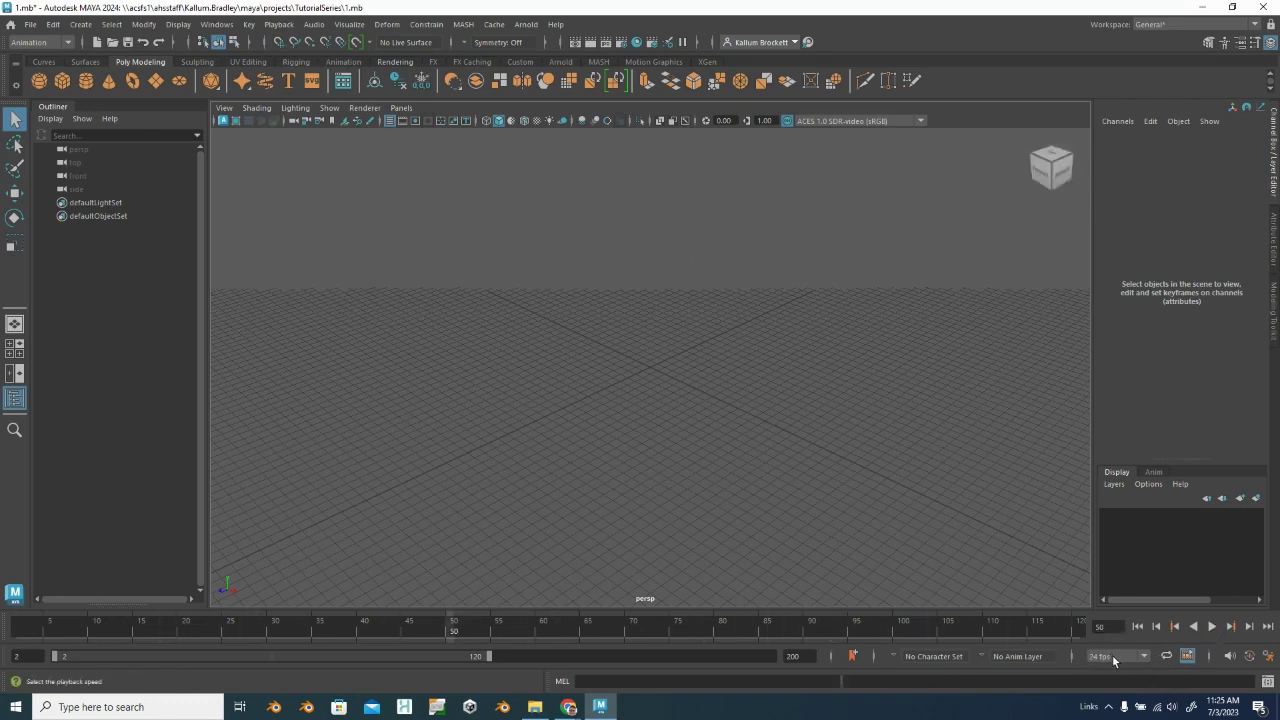
# Step: Set Playback Speed to Real-time
pyautogui.click(277, 24)
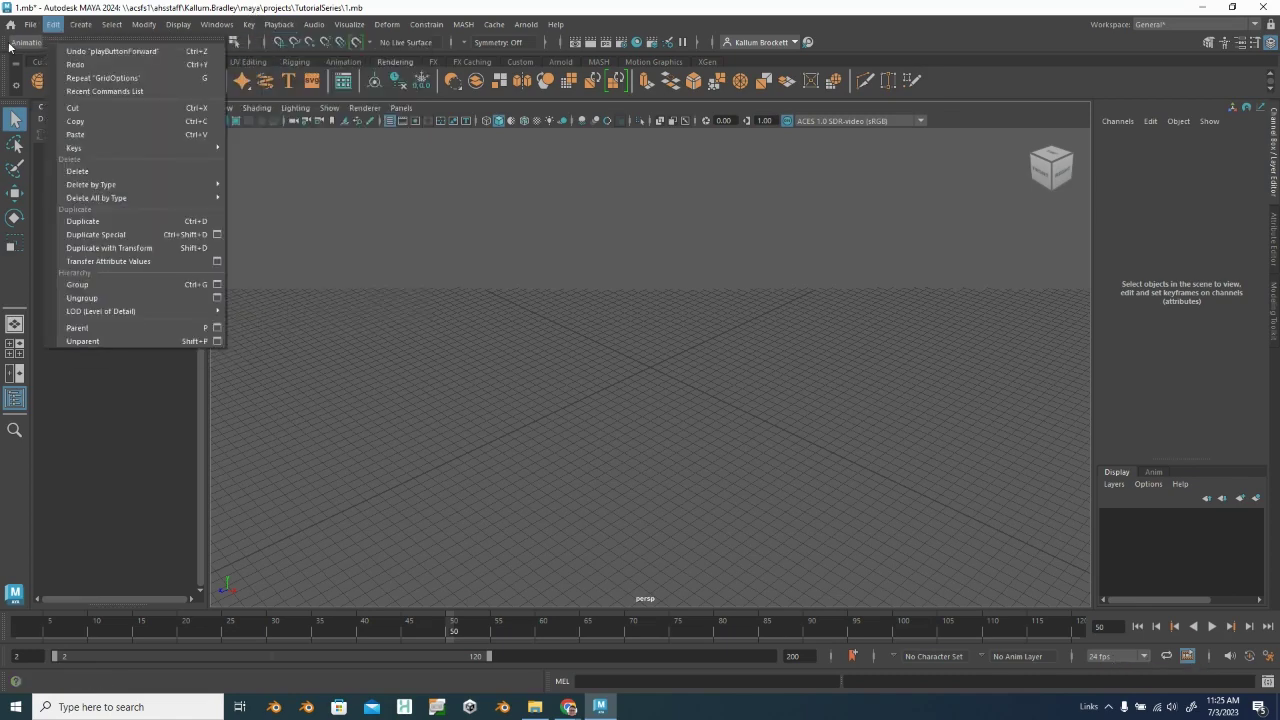
pyautogui.moveTo(198, 30)
pyautogui.moveTo(278, 24)
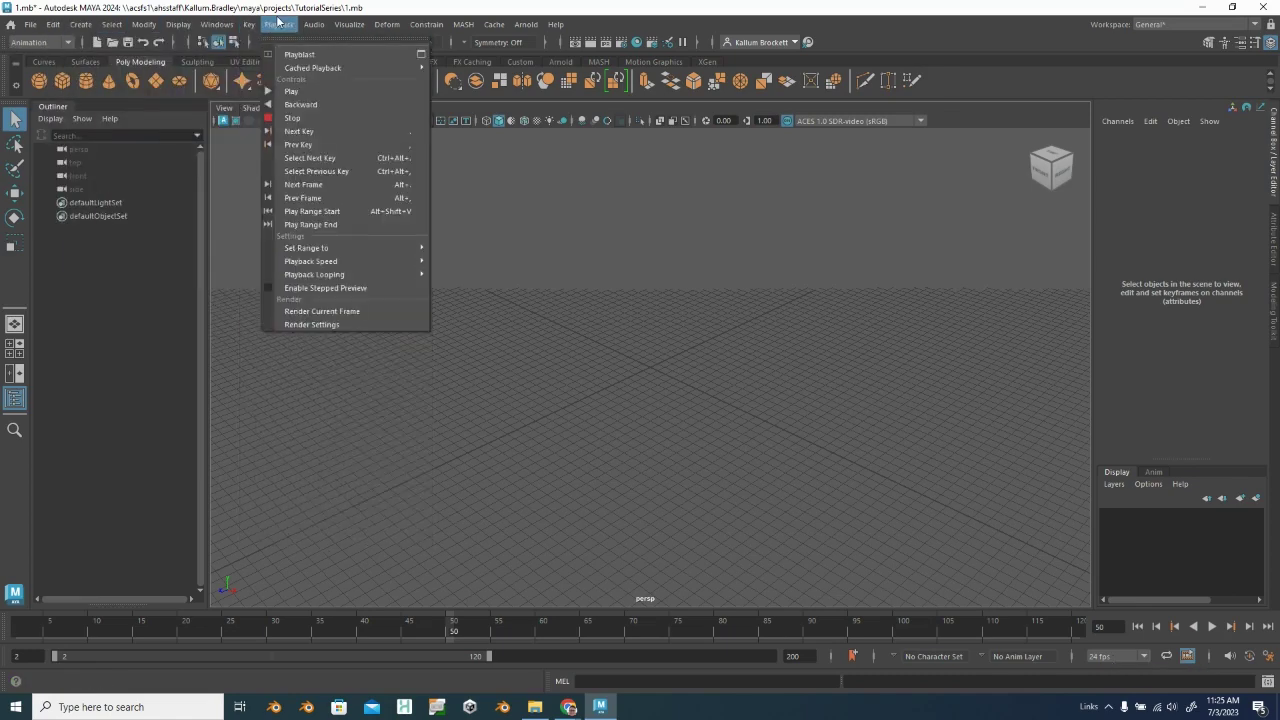
pyautogui.moveTo(365, 261)
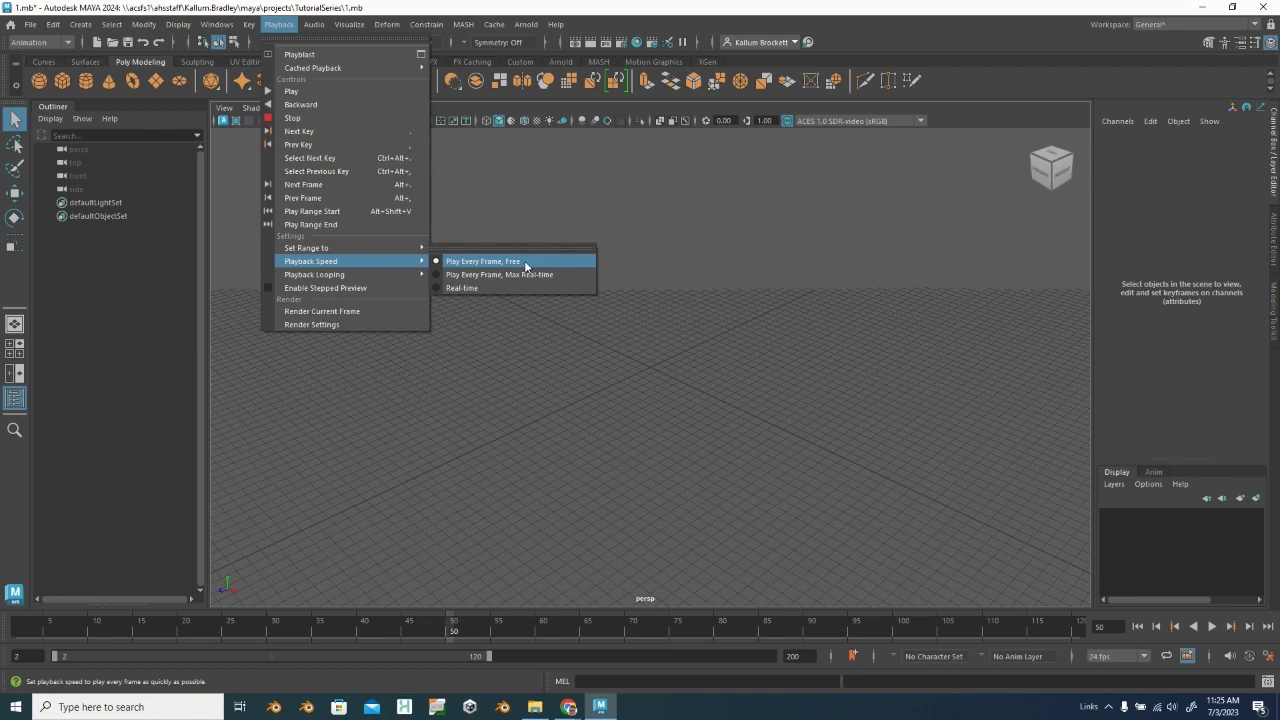
pyautogui.click(471, 287)
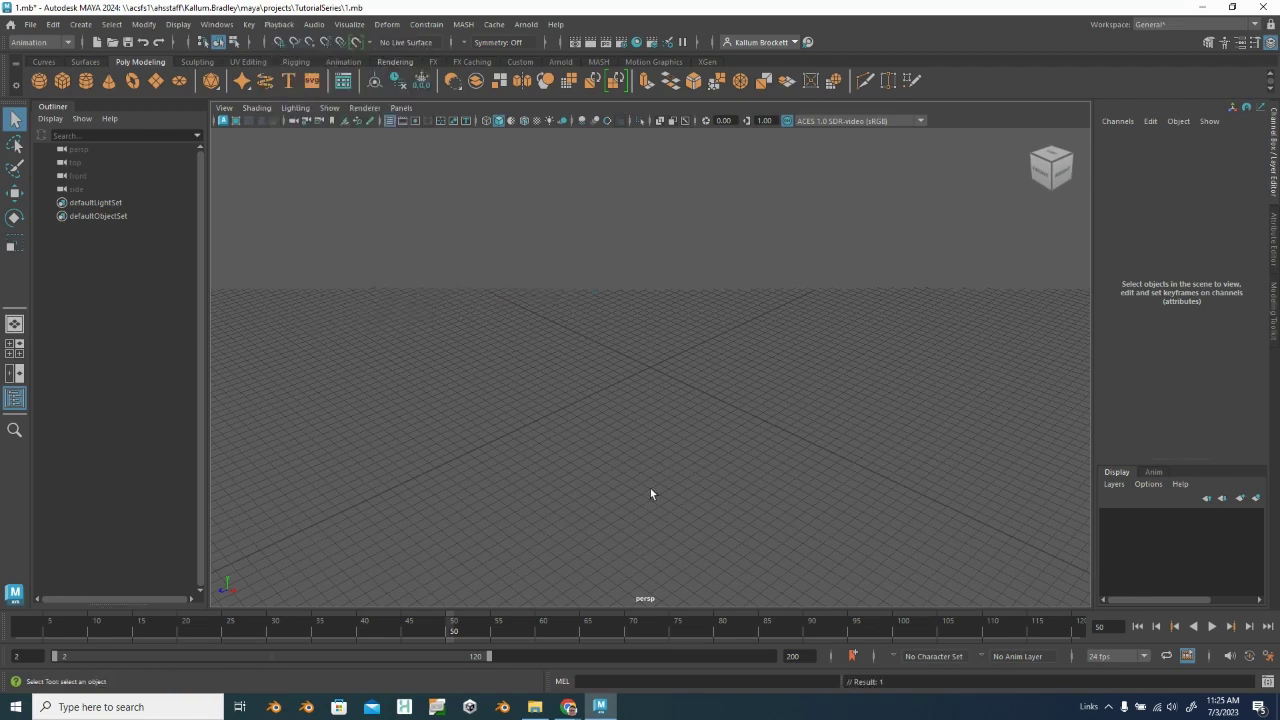
# Step: Play the timeline again, then return to the Maya scene after the study slide
pyautogui.click(1213, 627)
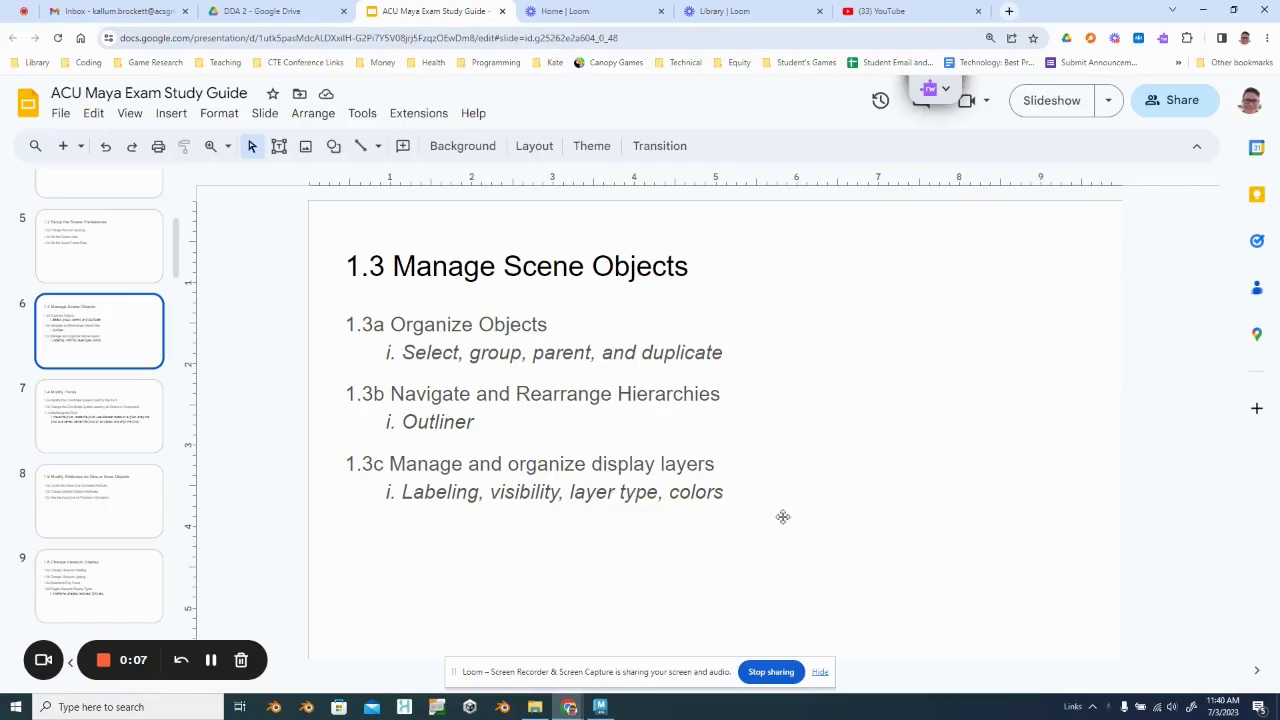
pyautogui.click(603, 706)
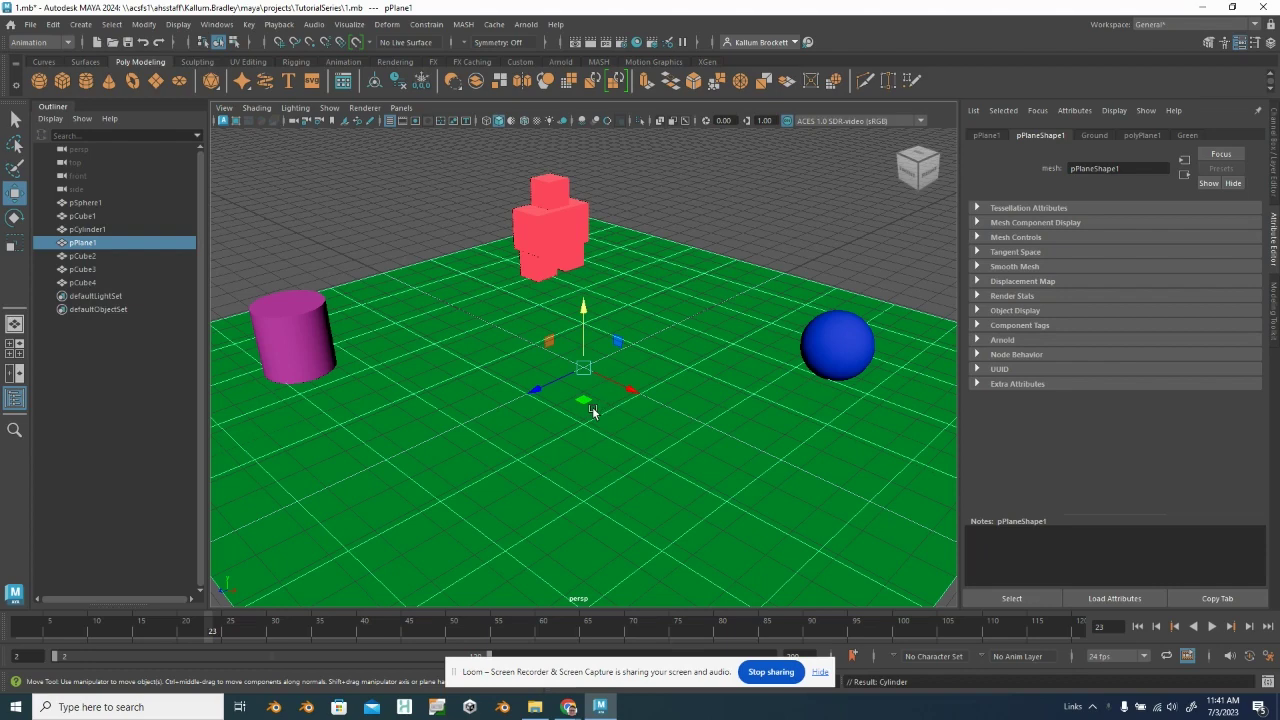
# Step: Rename pPlane1 to Ground1, pCylinder1 to House and pSphere1 to Ball
pyautogui.click(820, 671)
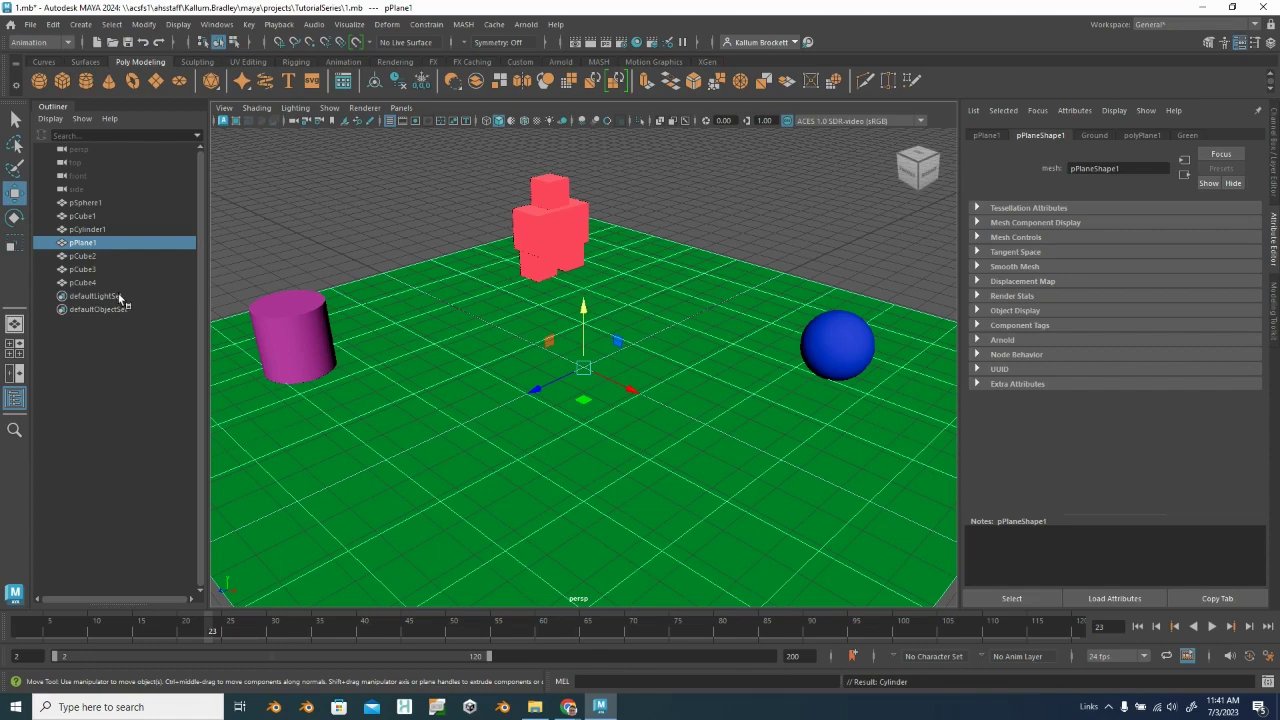
pyautogui.doubleClick(85, 244)
pyautogui.write('Ground1')
pyautogui.press('Return')
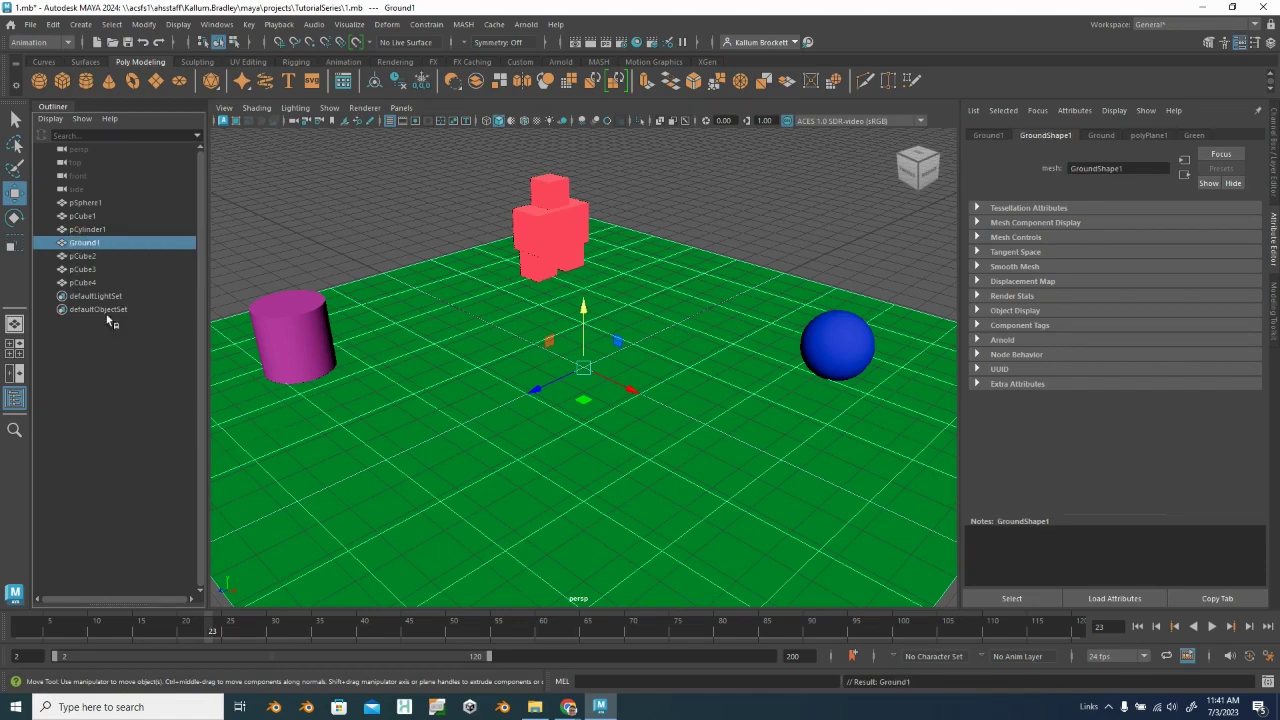
pyautogui.click(310, 336)
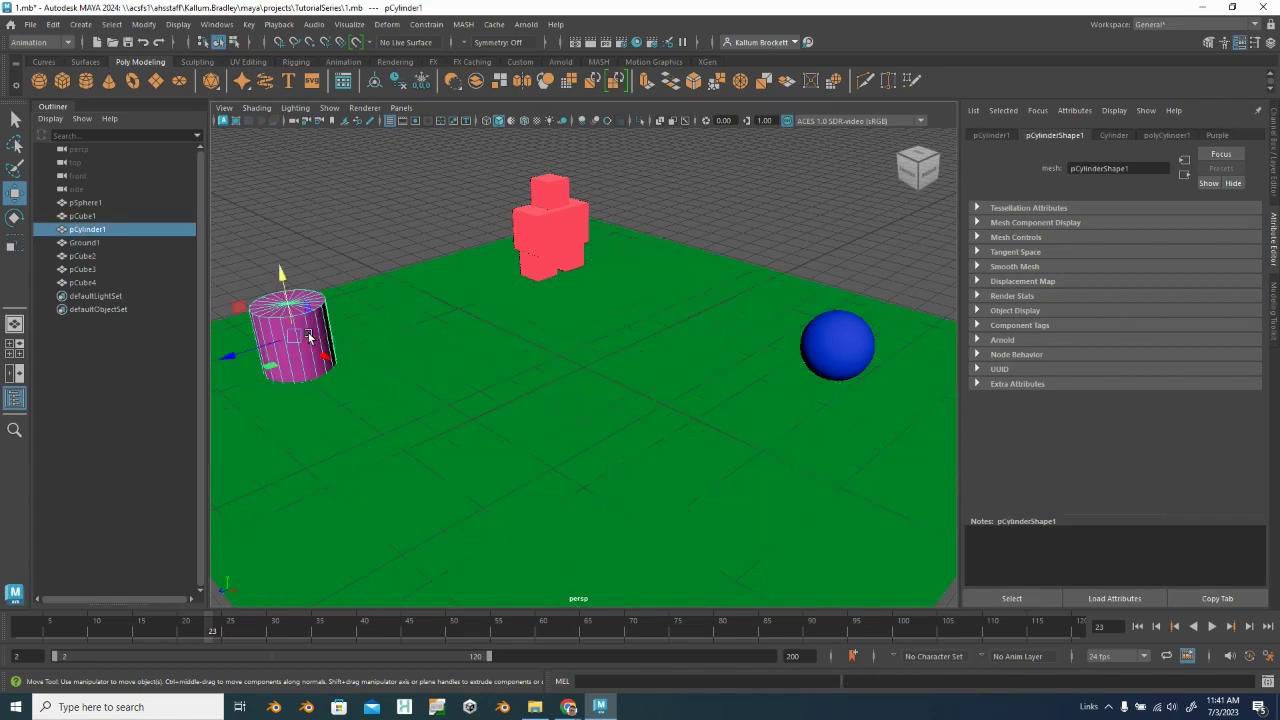
pyautogui.doubleClick(95, 230)
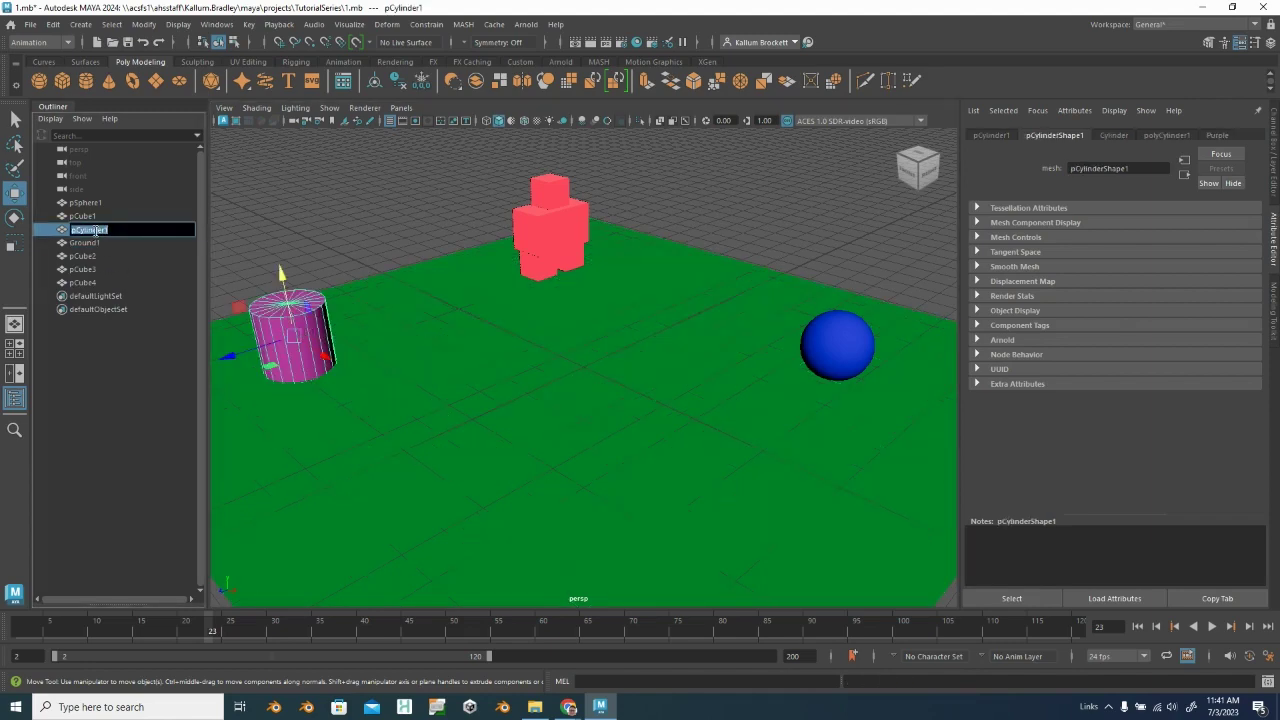
pyautogui.write('House')
pyautogui.press('Return')
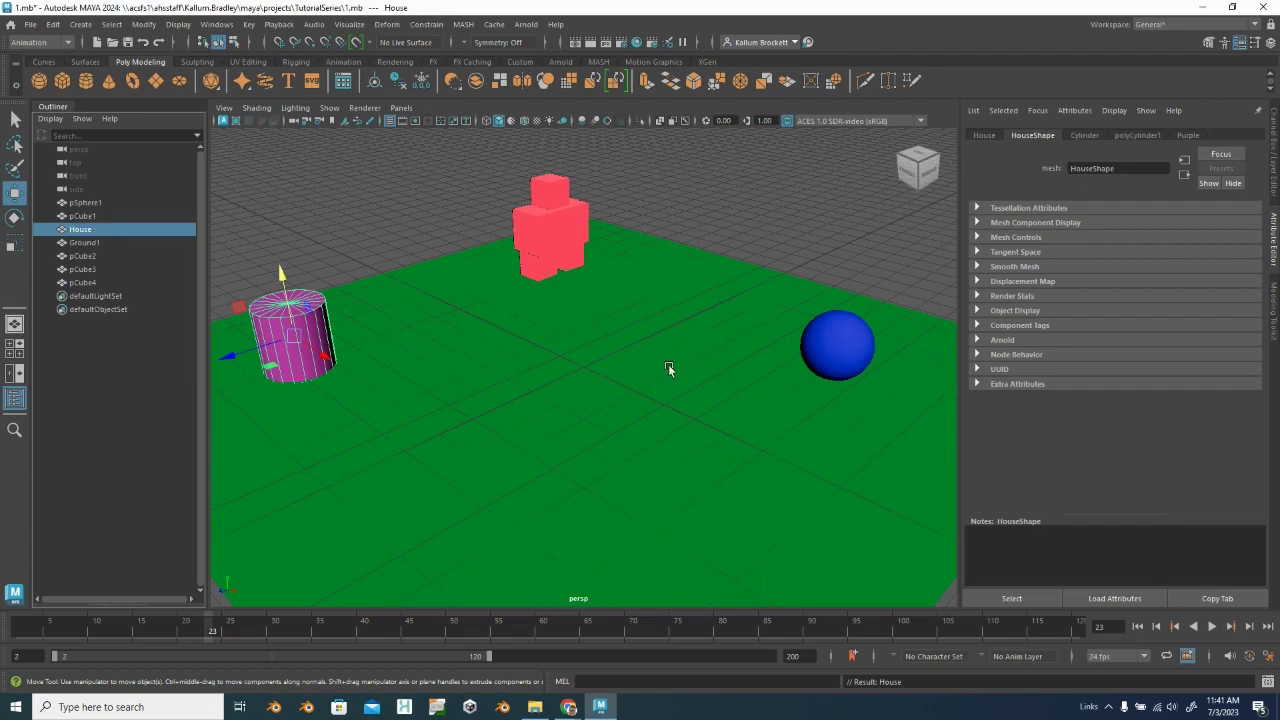
pyautogui.click(823, 354)
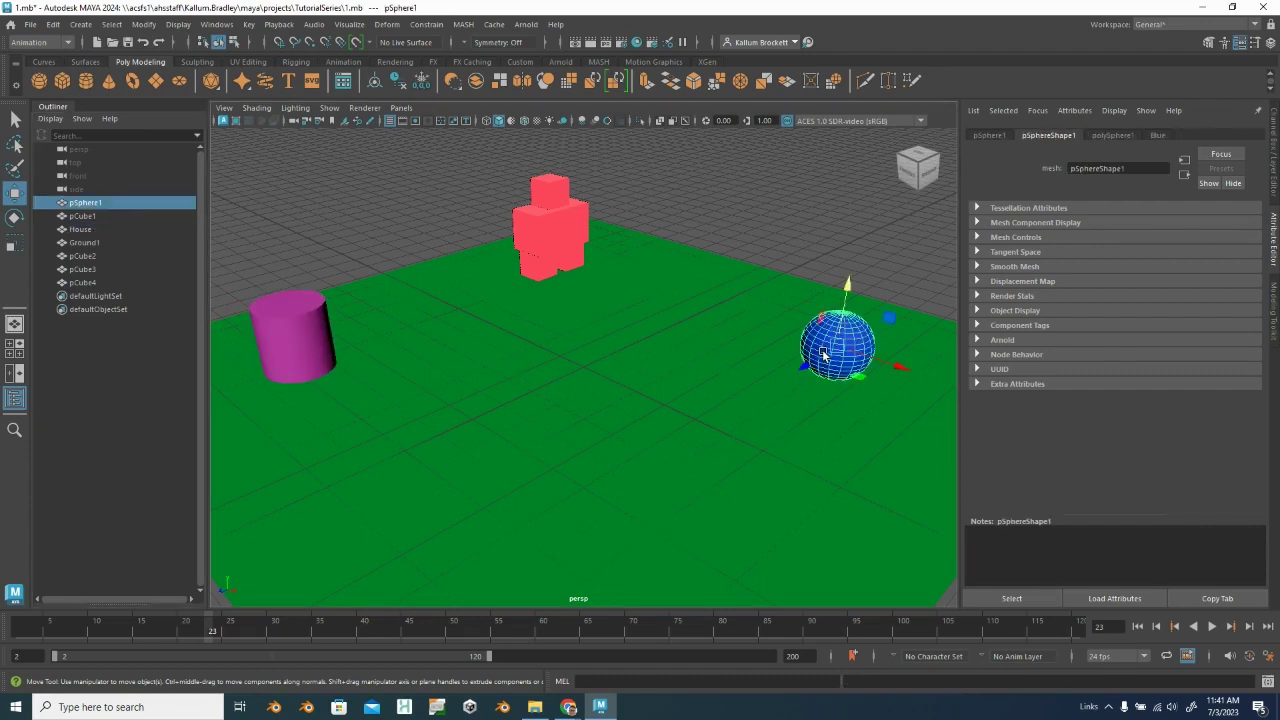
pyautogui.doubleClick(96, 206)
pyautogui.write('Ba')
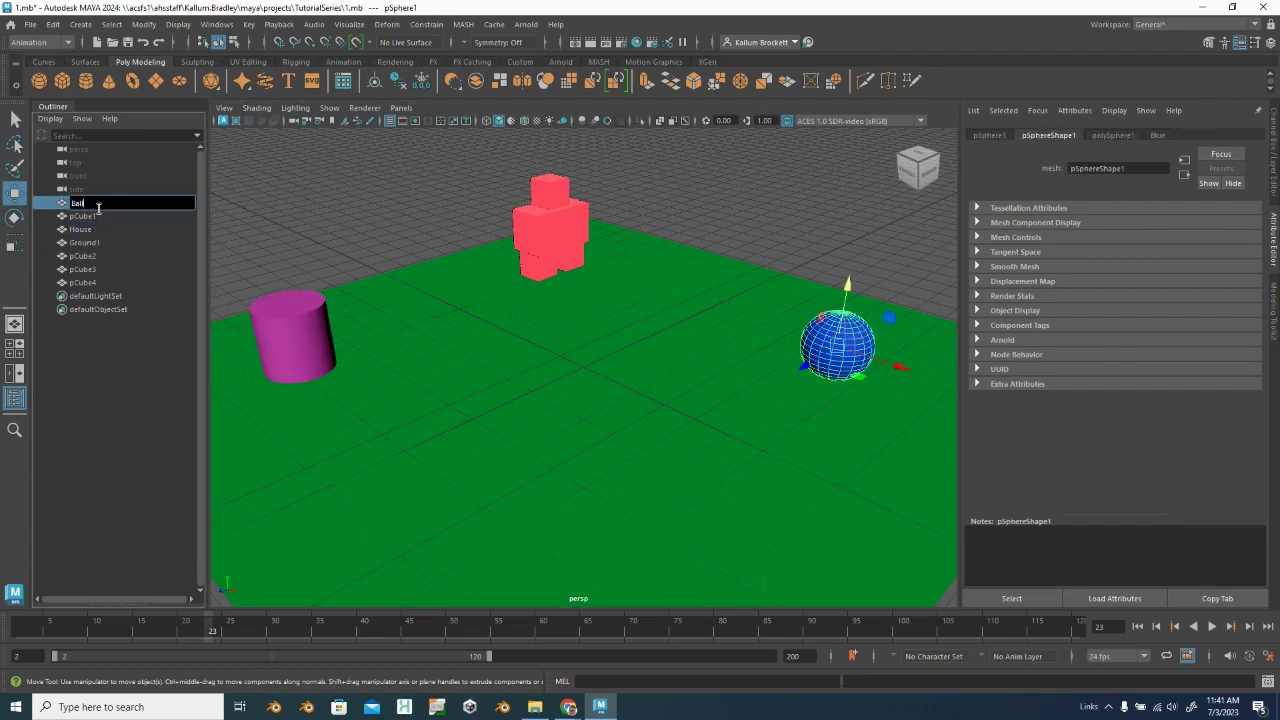
pyautogui.write('ll')
pyautogui.press('Return')
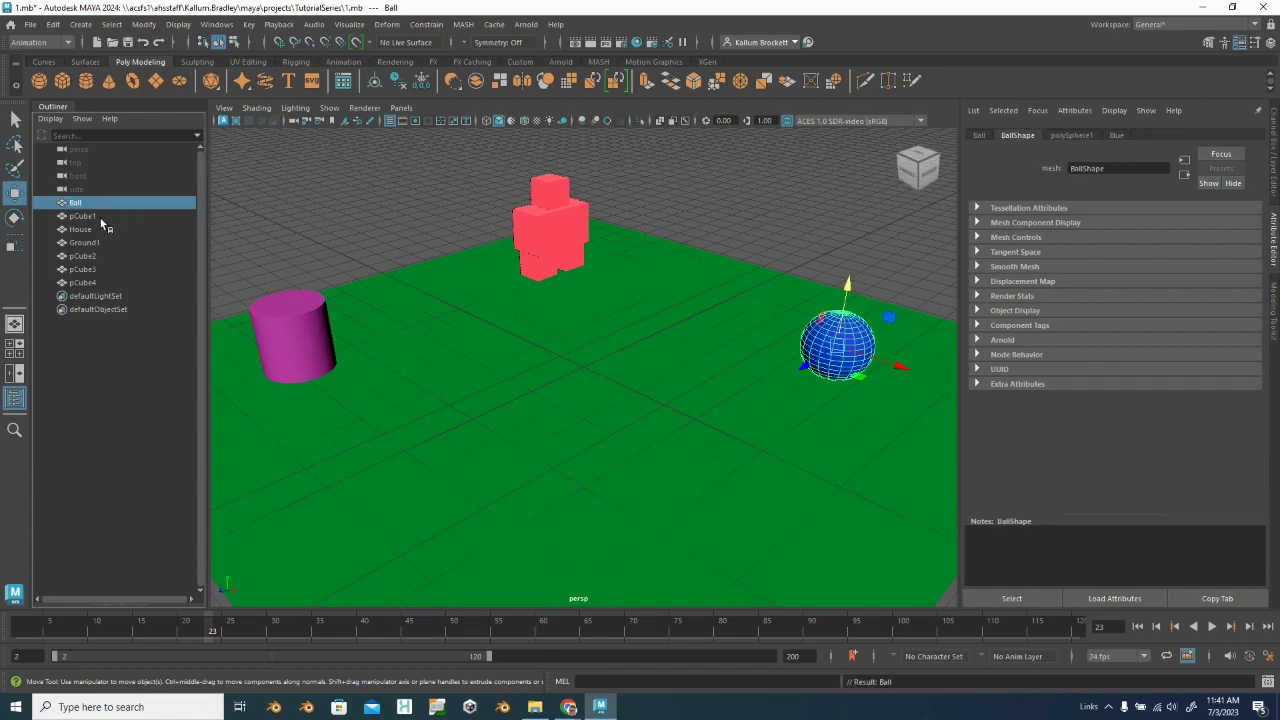
# Step: Identify the person's cubes and rename the body cube pCube3 to Torso
pyautogui.click(100, 216)
pyautogui.click(96, 242)
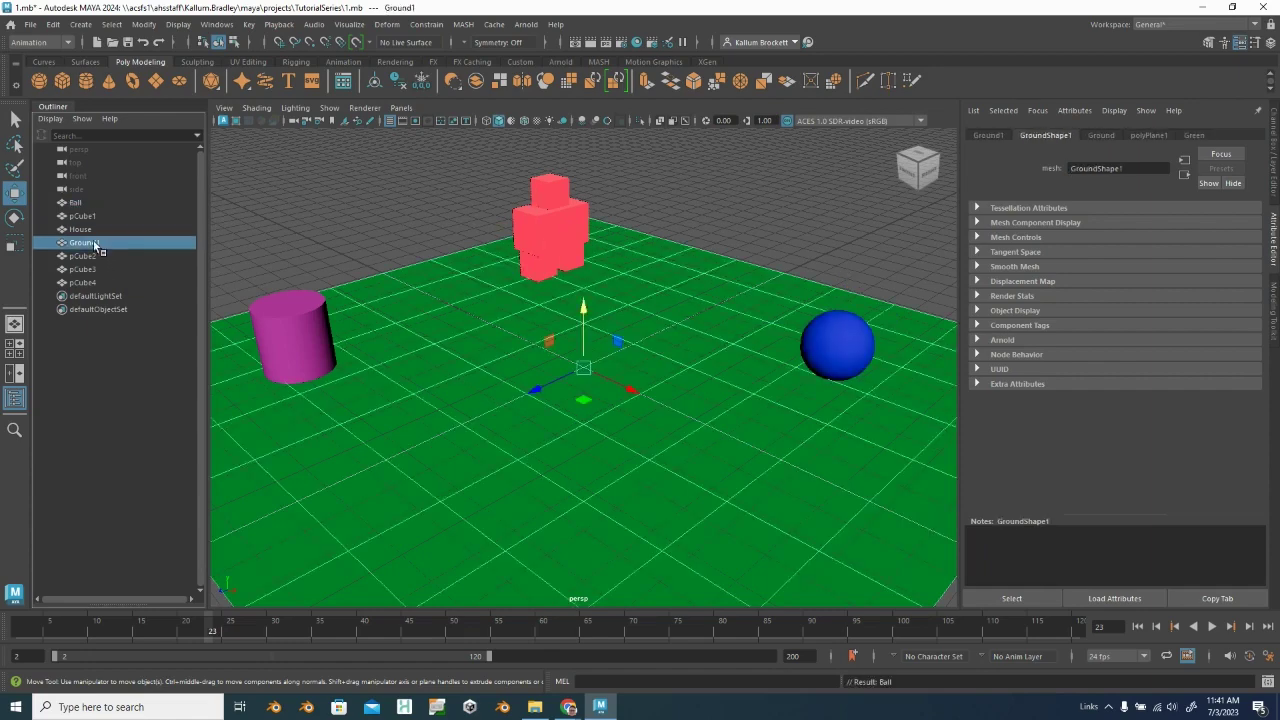
pyautogui.click(96, 257)
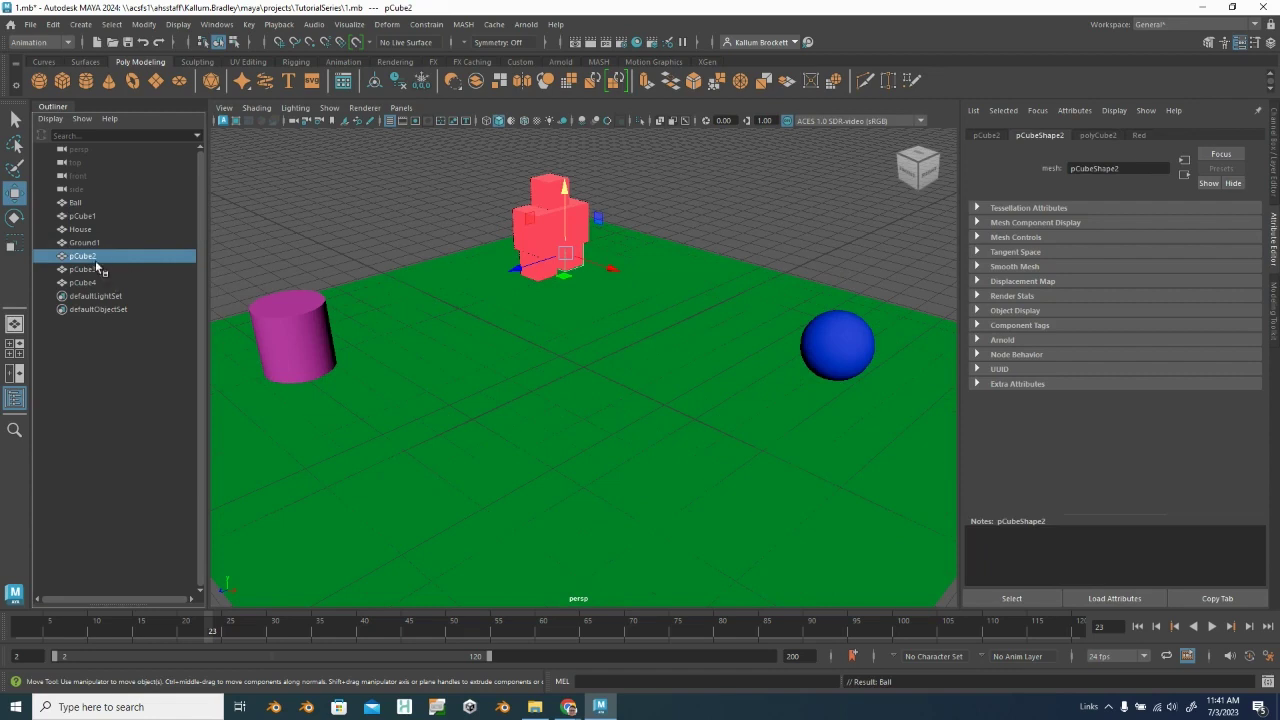
pyautogui.click(96, 270)
pyautogui.click(97, 283)
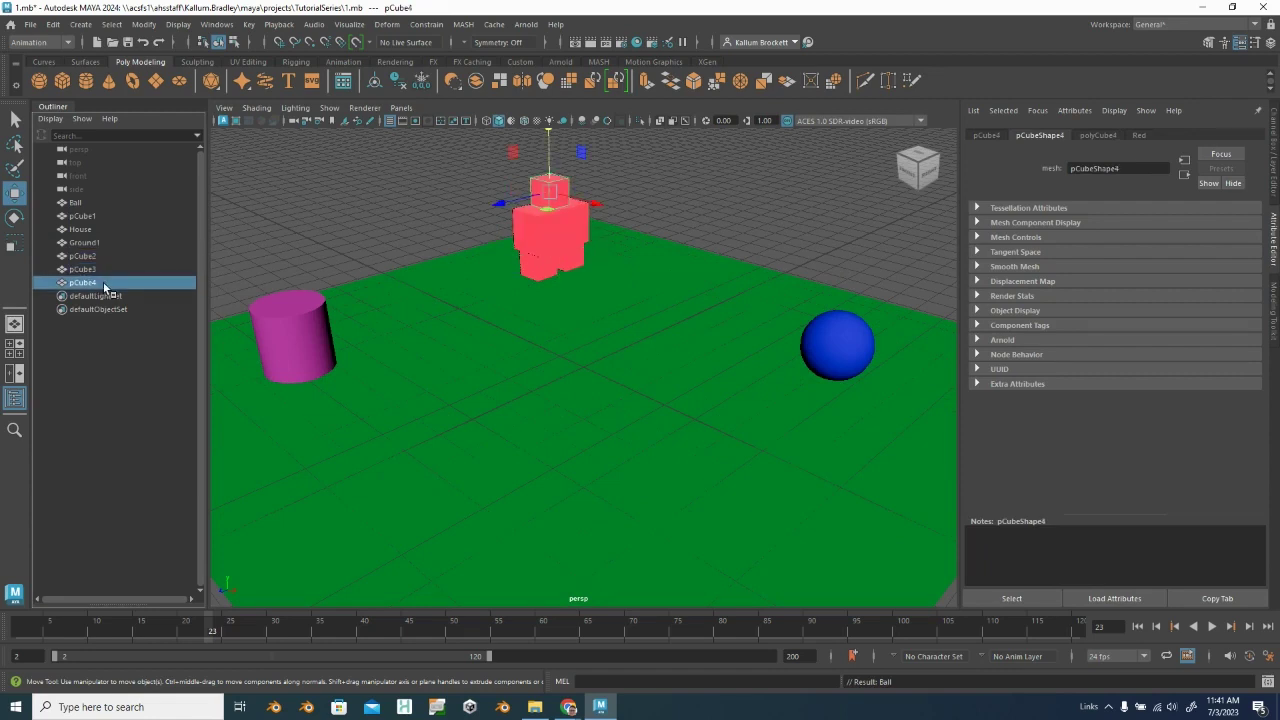
pyautogui.click(97, 272)
pyautogui.doubleClick(97, 271)
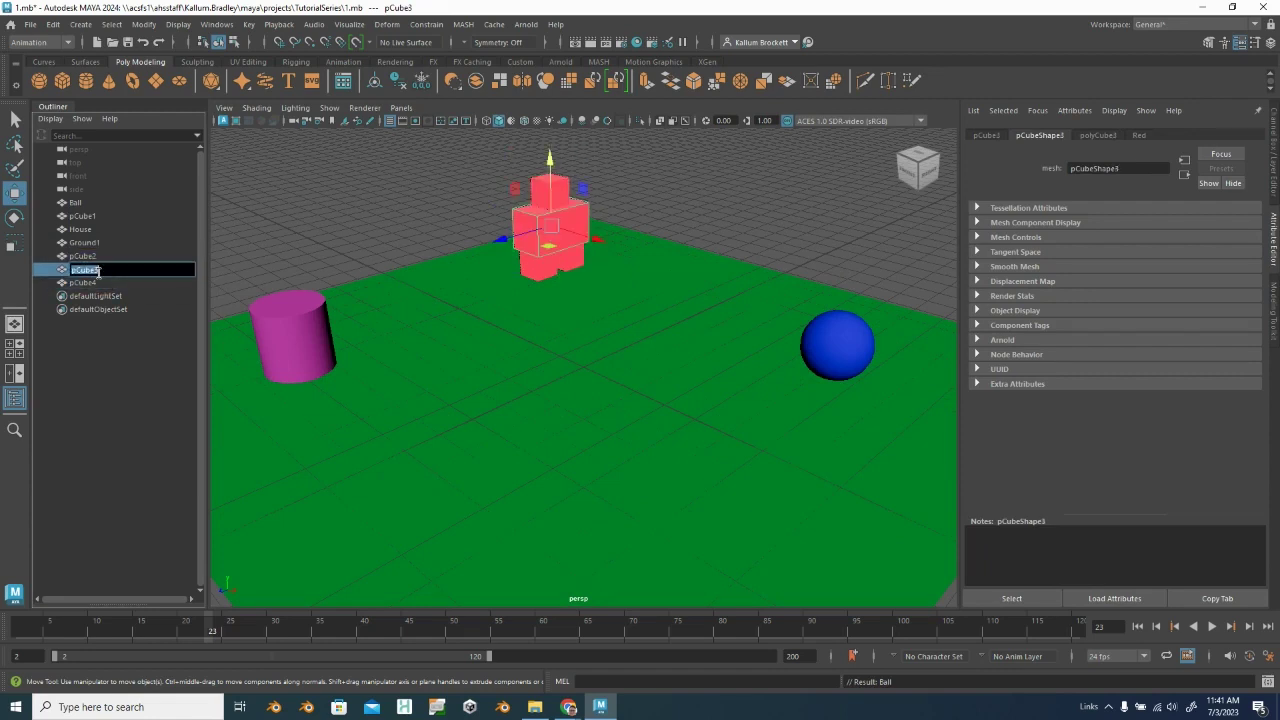
pyautogui.write('Torso')
pyautogui.press('Return')
# Step: Rename pCube4 to Head, pCube1 to RightLeg and pCube2 to LeftLeg
pyautogui.click(88, 284)
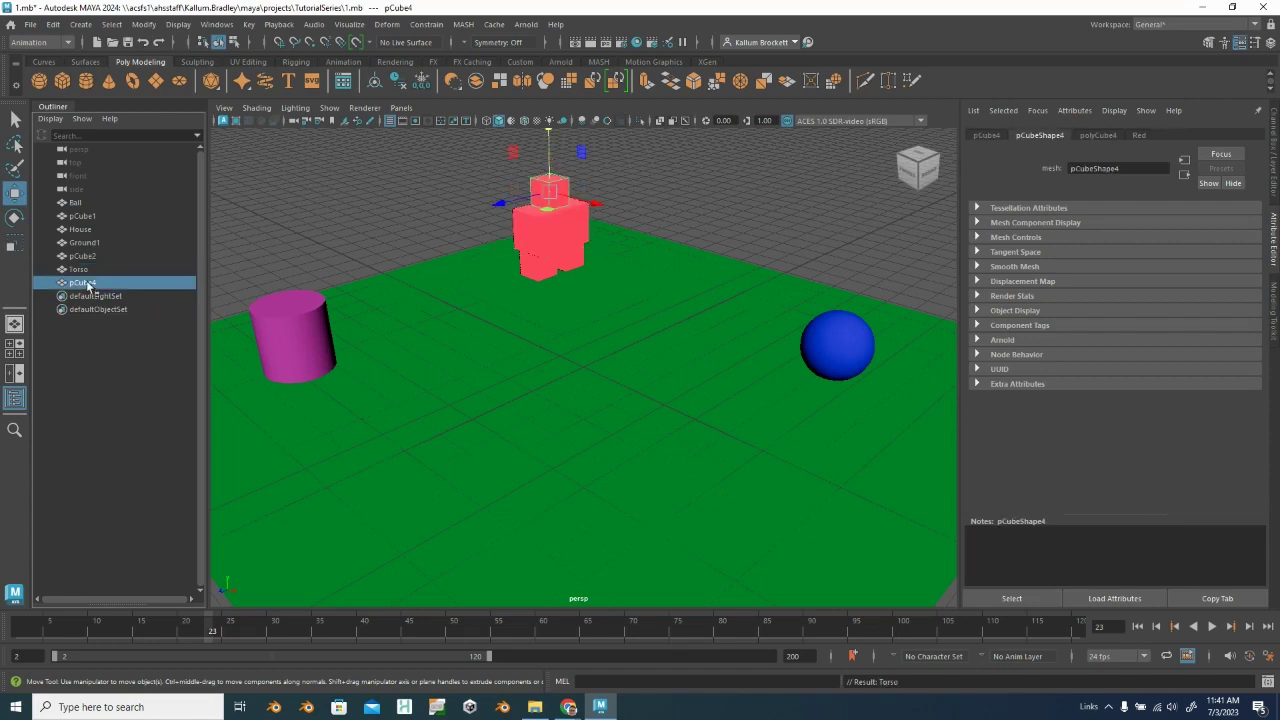
pyautogui.doubleClick(88, 284)
pyautogui.write('Head')
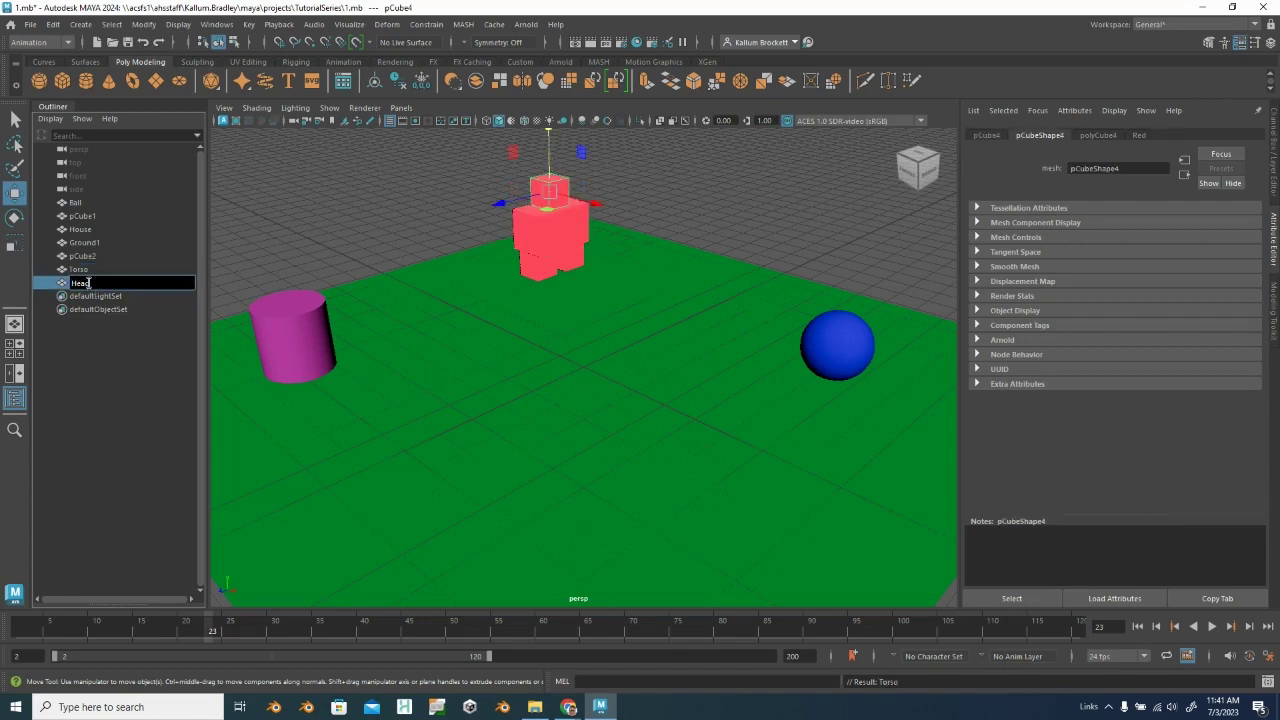
pyautogui.press('Return')
pyautogui.click(82, 215)
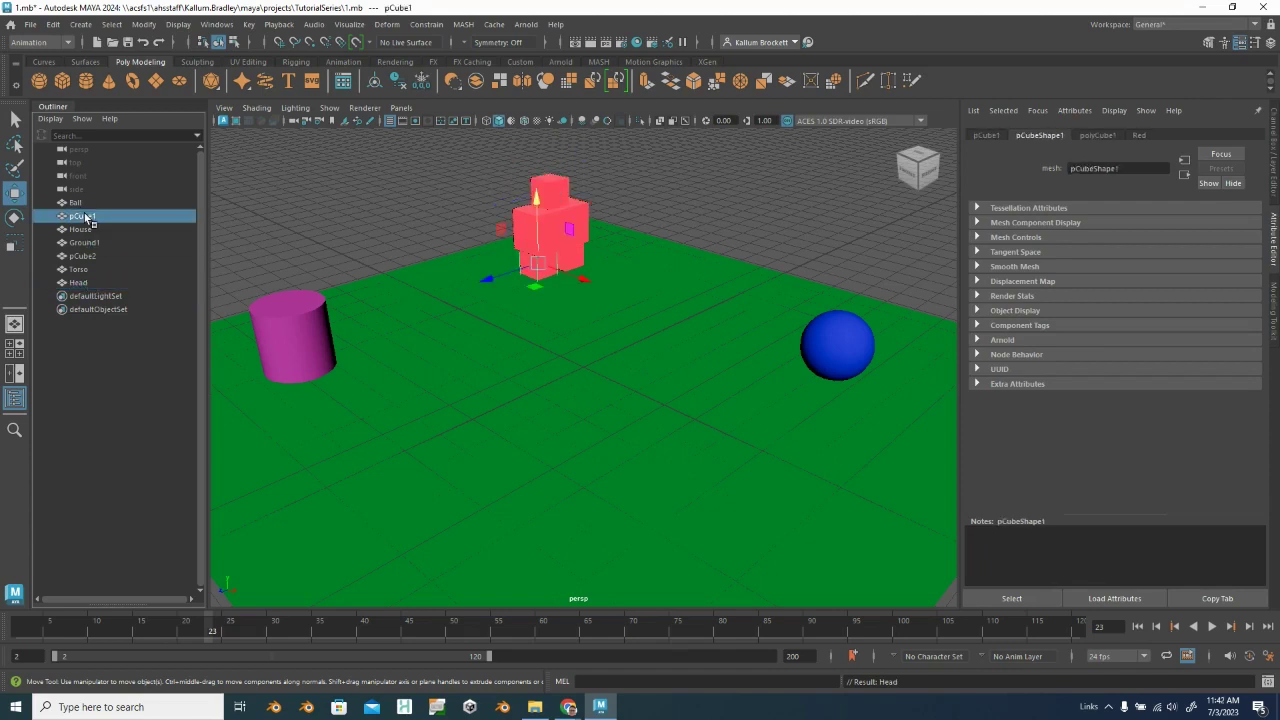
pyautogui.doubleClick(86, 216)
pyautogui.write('Right')
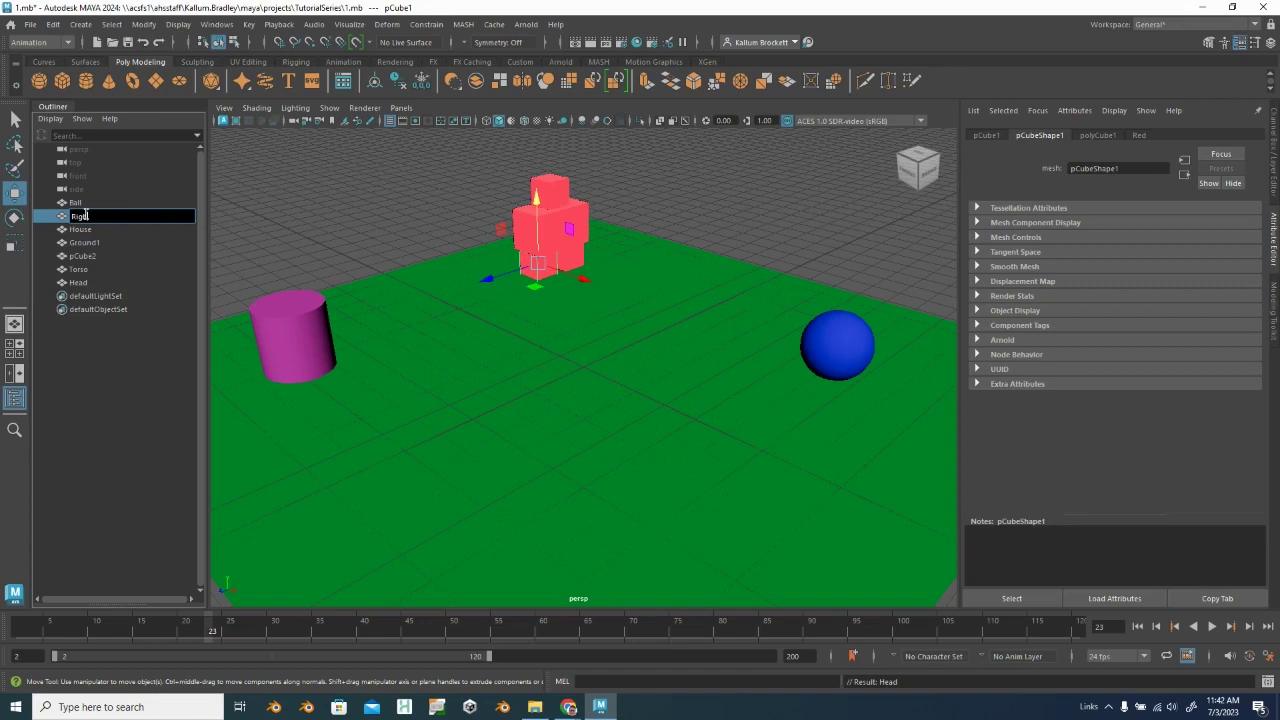
pyautogui.write('Leg')
pyautogui.press('Return')
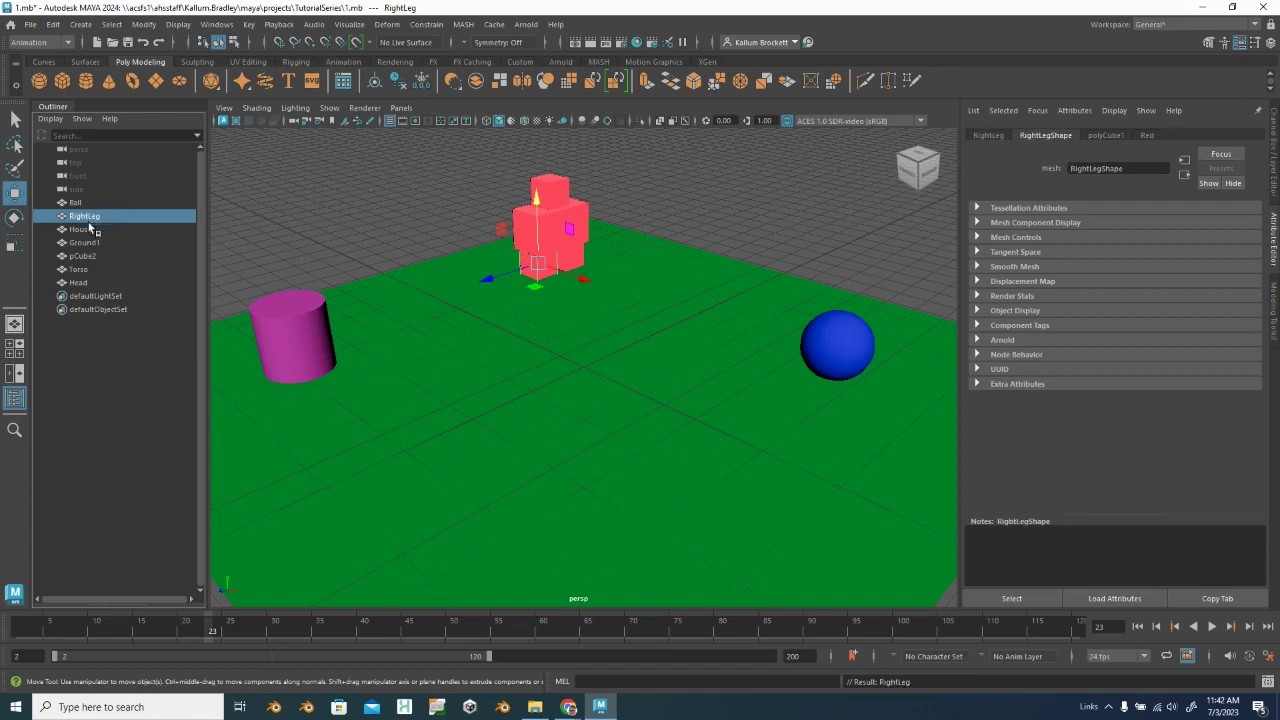
pyautogui.click(80, 256)
pyautogui.doubleClick(91, 257)
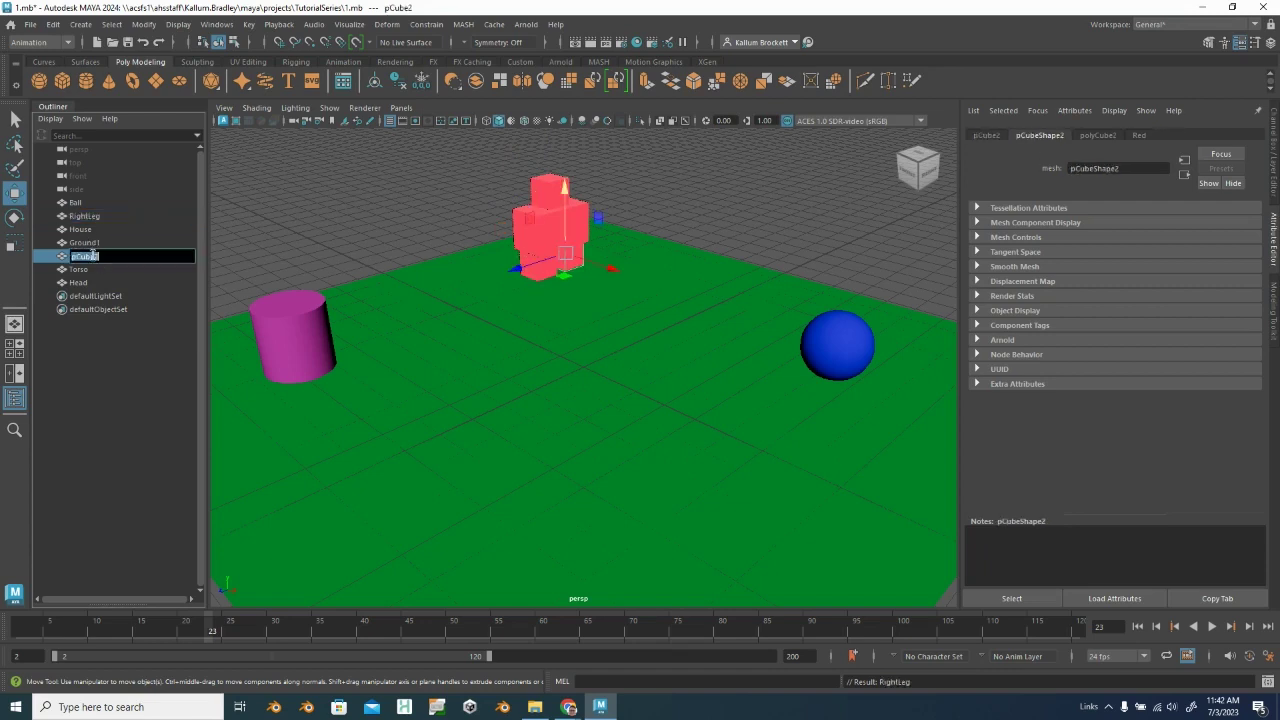
pyautogui.write('LeftLeg')
pyautogui.press('Return')
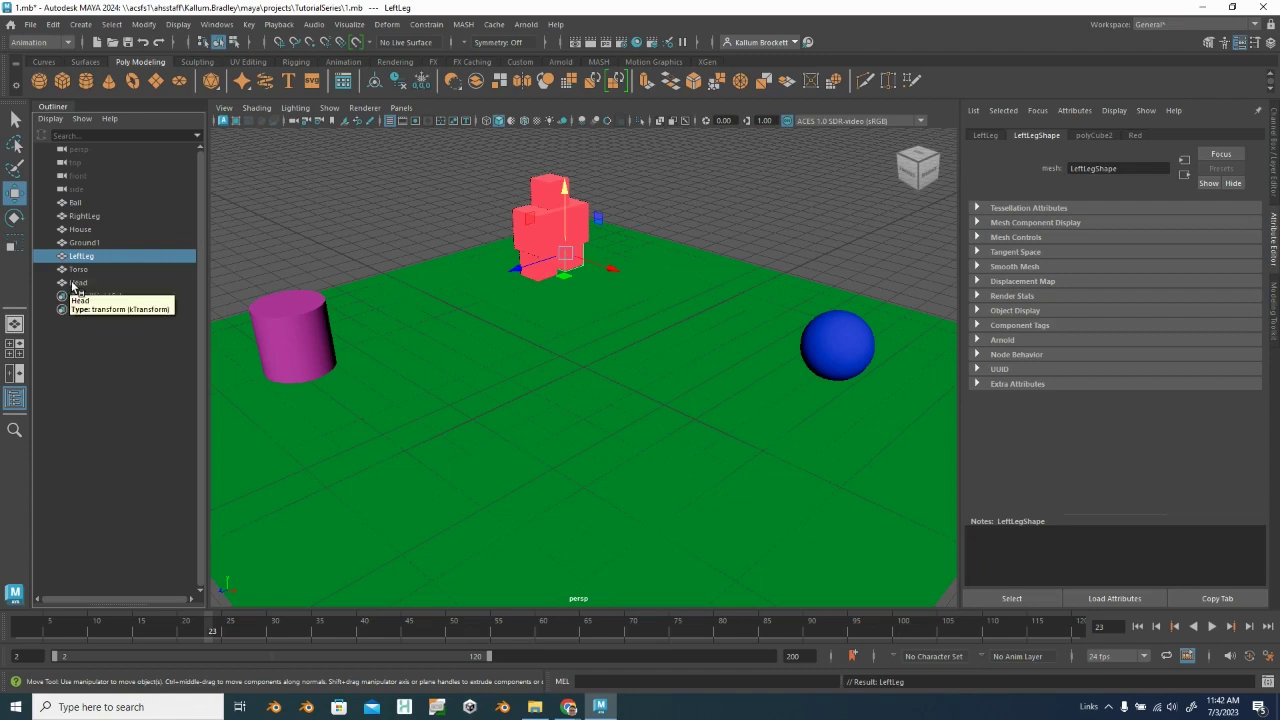
# Step: Parent Head under Torso in the Outliner and expand Torso
pyautogui.moveTo(81, 285); pyautogui.dragTo(82, 275)
pyautogui.click(82, 283)
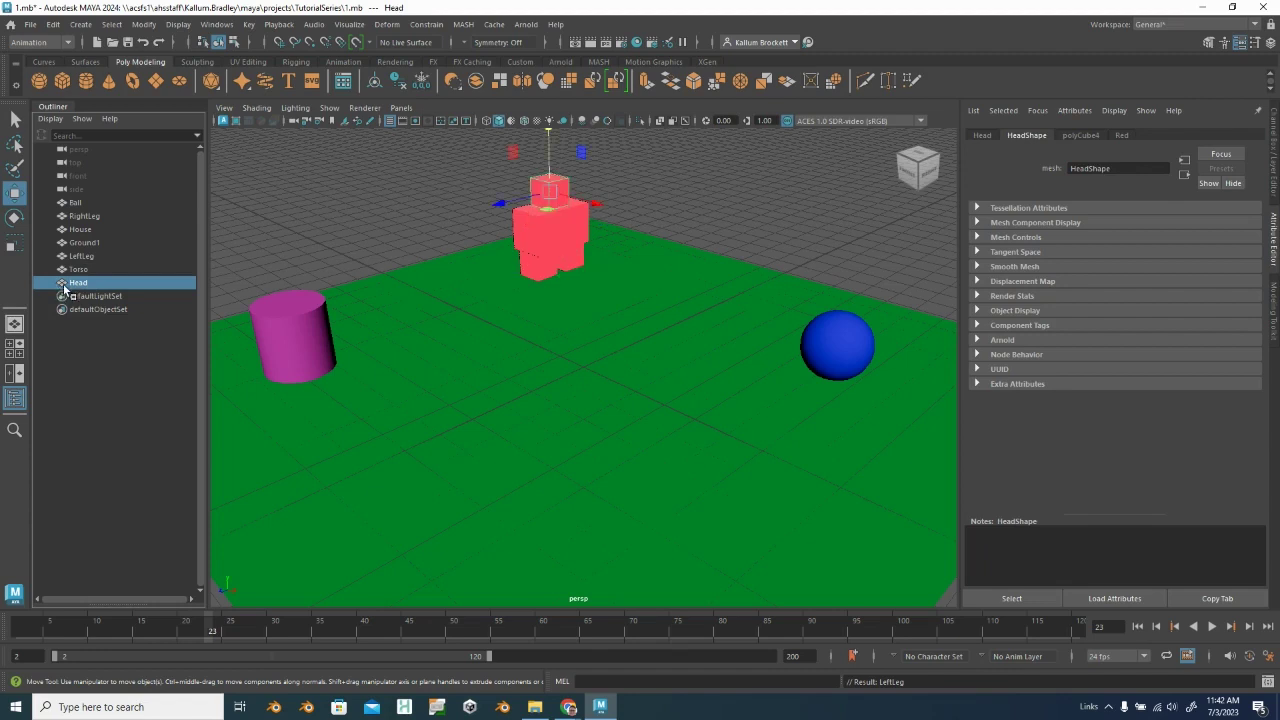
pyautogui.moveTo(64, 288); pyautogui.dragTo(79, 272)
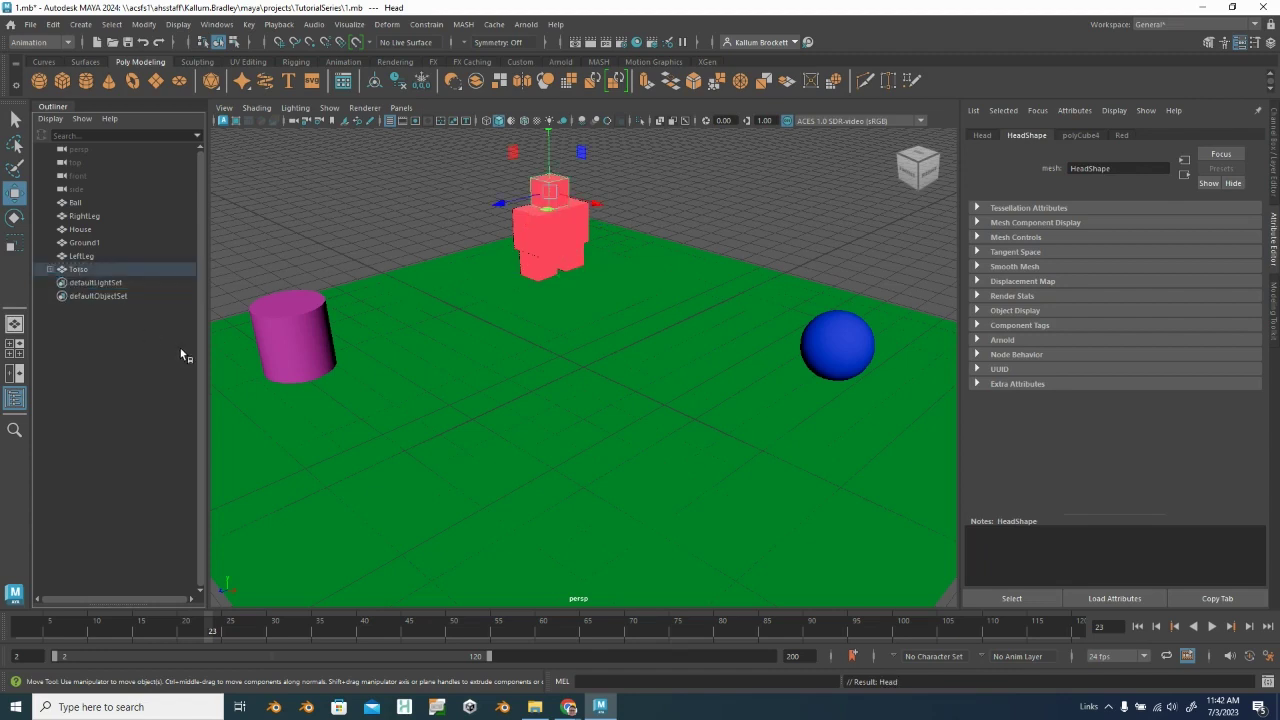
pyautogui.click(49, 270)
# Step: Parent LeftLeg and RightLeg under Torso, then collapse and select the Torso hierarchy
pyautogui.moveTo(94, 286); pyautogui.dragTo(66, 258)
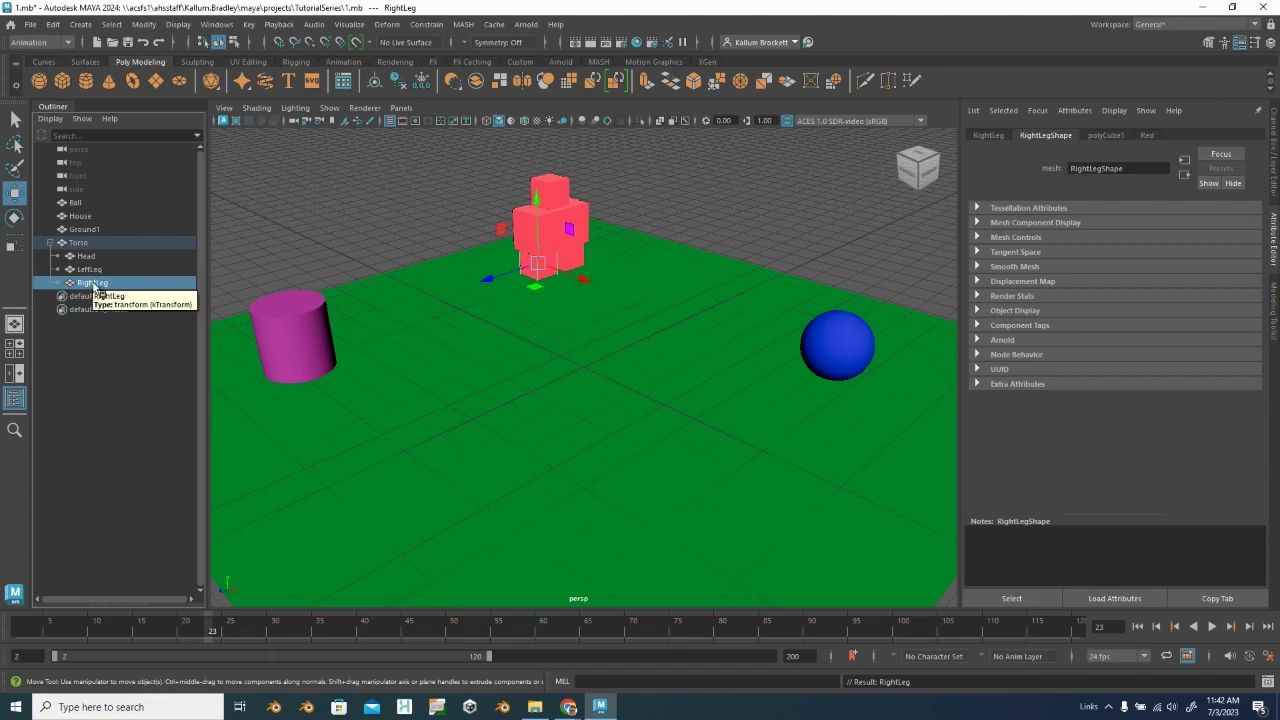
pyautogui.moveTo(94, 287)
pyautogui.mouseDown(button='middle')
pyautogui.moveTo(86, 238)
pyautogui.moveTo(86, 280)
pyautogui.mouseUp(button='middle')
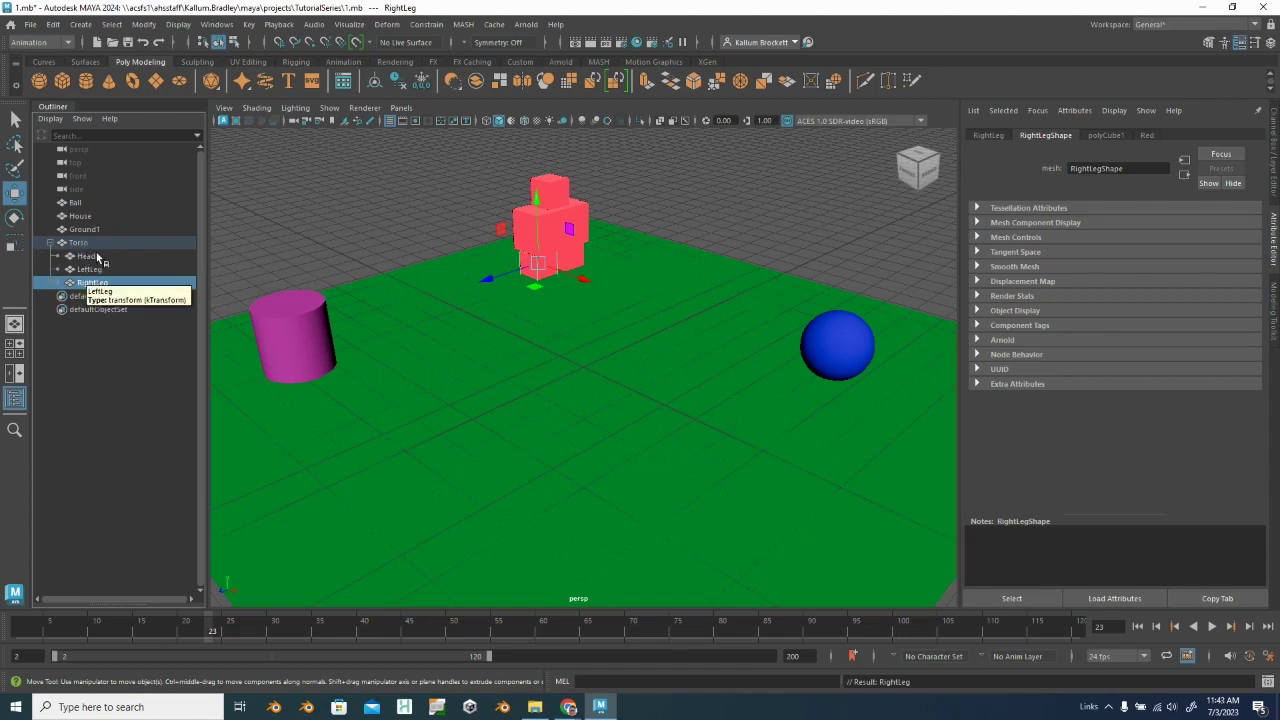
pyautogui.click(49, 243)
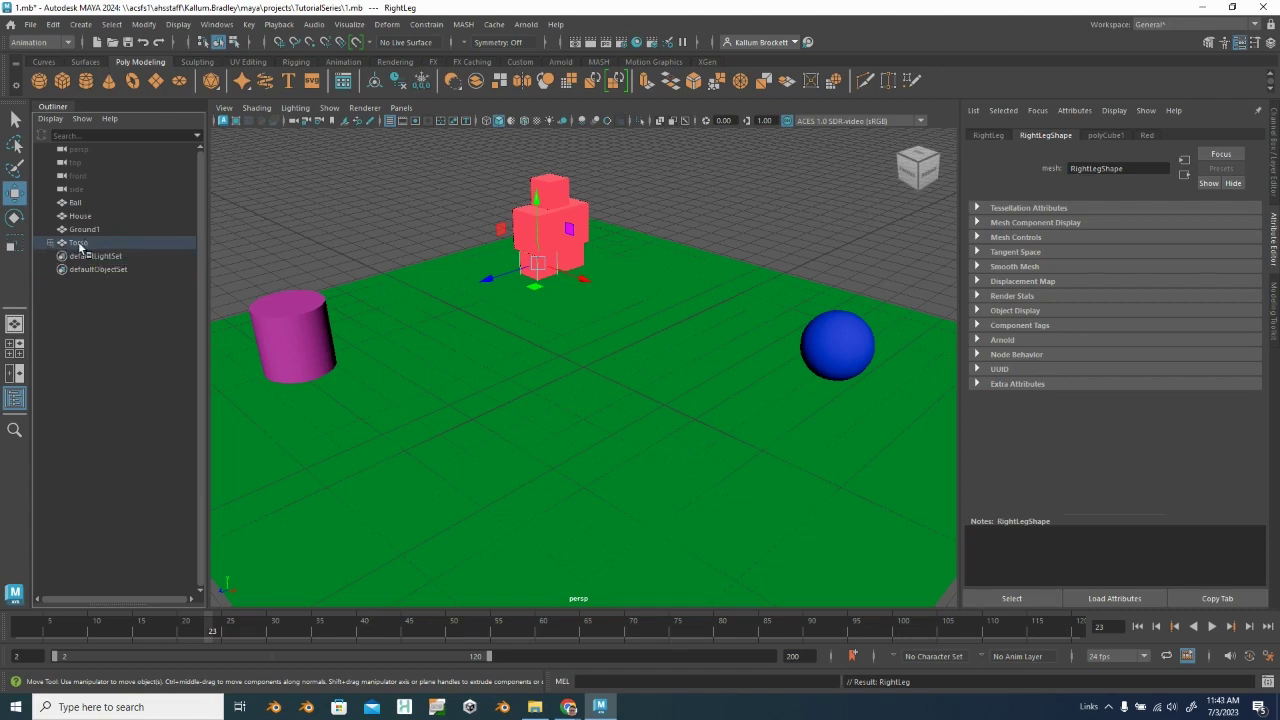
pyautogui.click(80, 246)
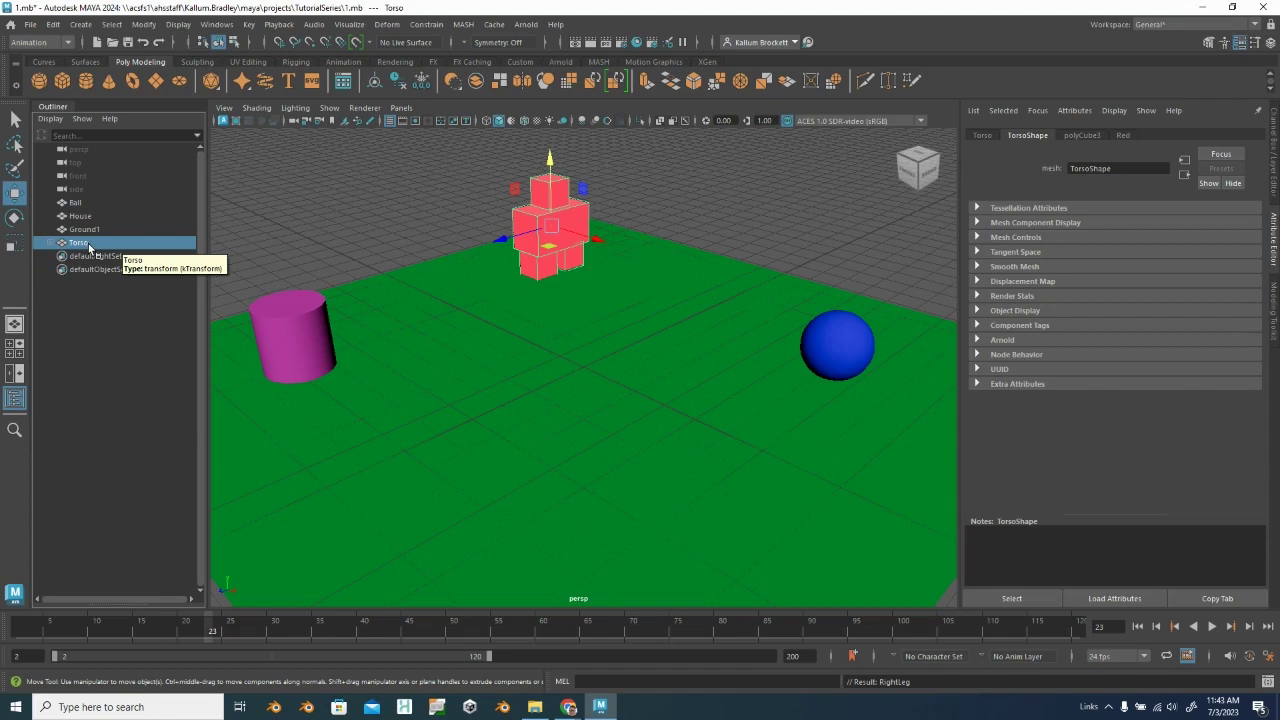
# Step: Nudge the person toward the camera, then parent Torso, House and Ball under Ground1
pyautogui.moveTo(548, 246)
pyautogui.mouseDown()
pyautogui.moveTo(604, 385)
pyautogui.moveTo(537, 263)
pyautogui.moveTo(523, 297)
pyautogui.moveTo(660, 303)
pyautogui.moveTo(561, 278)
pyautogui.moveTo(608, 277)
pyautogui.moveTo(546, 250)
pyautogui.mouseUp()
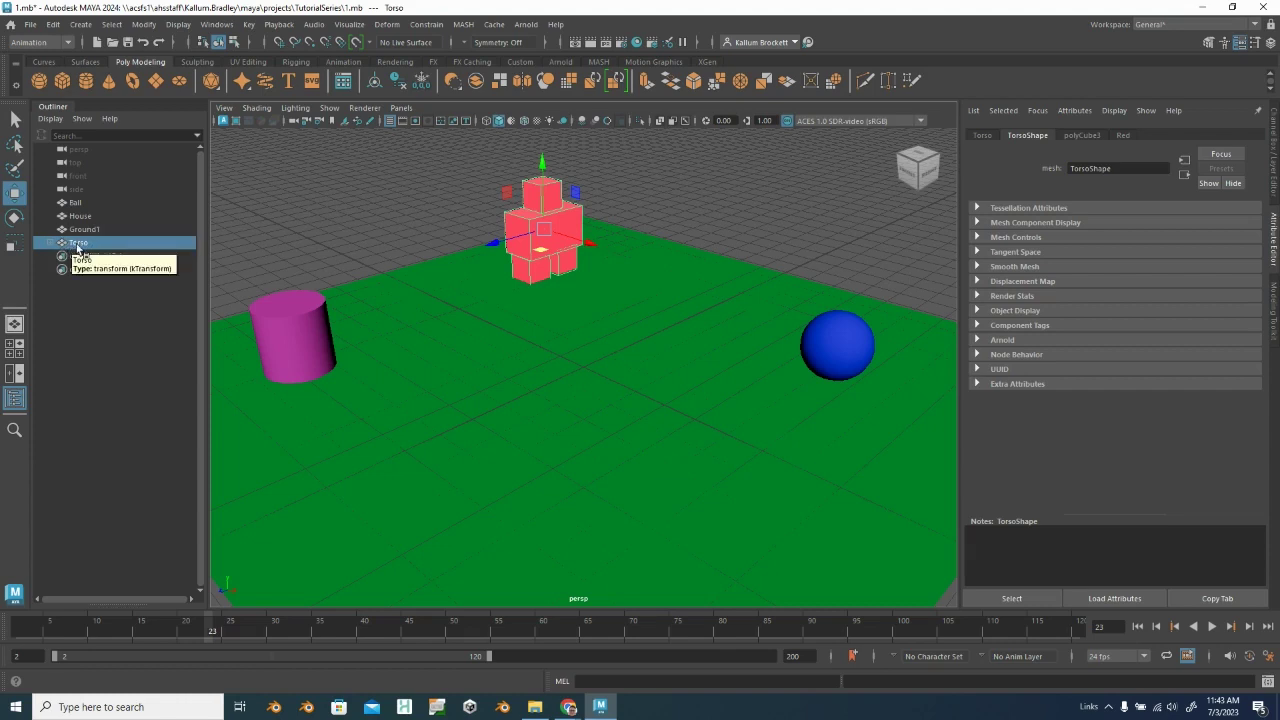
pyautogui.moveTo(64, 245); pyautogui.dragTo(66, 232, button='middle')
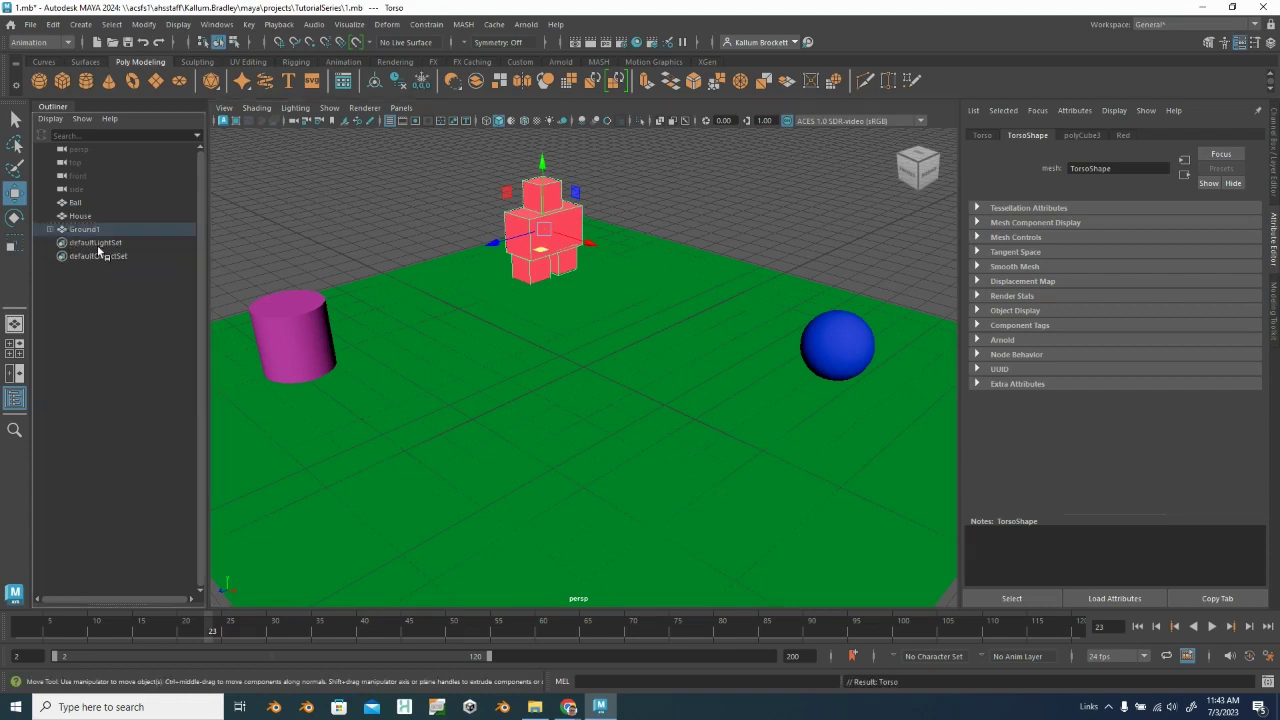
pyautogui.click(50, 230)
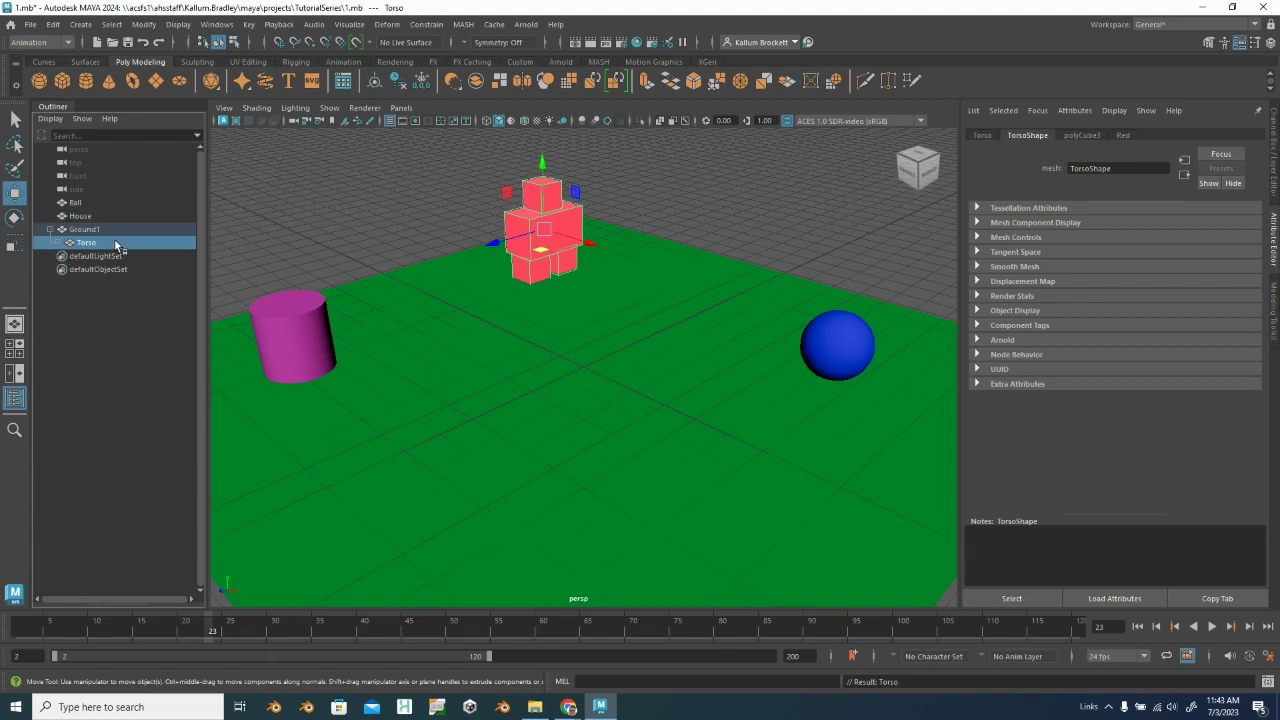
pyautogui.moveTo(88, 244); pyautogui.dragTo(68, 229, button='middle')
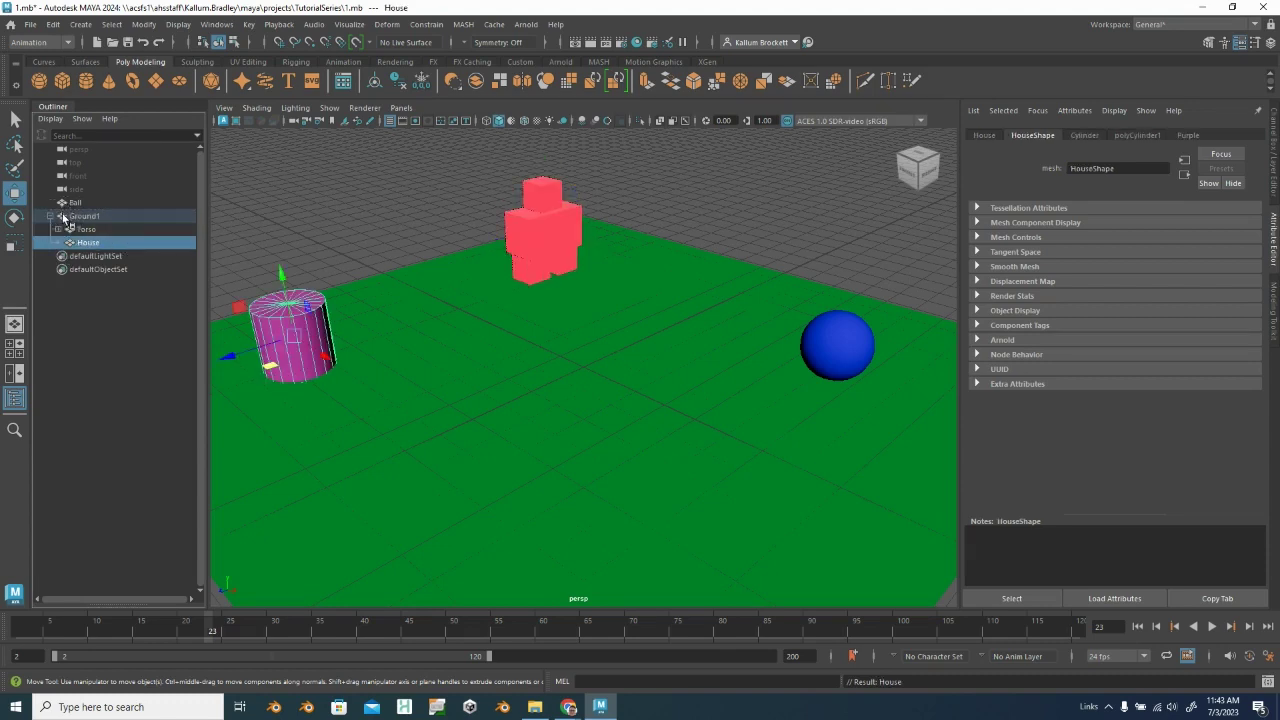
pyautogui.moveTo(66, 204); pyautogui.dragTo(64, 220, button='middle')
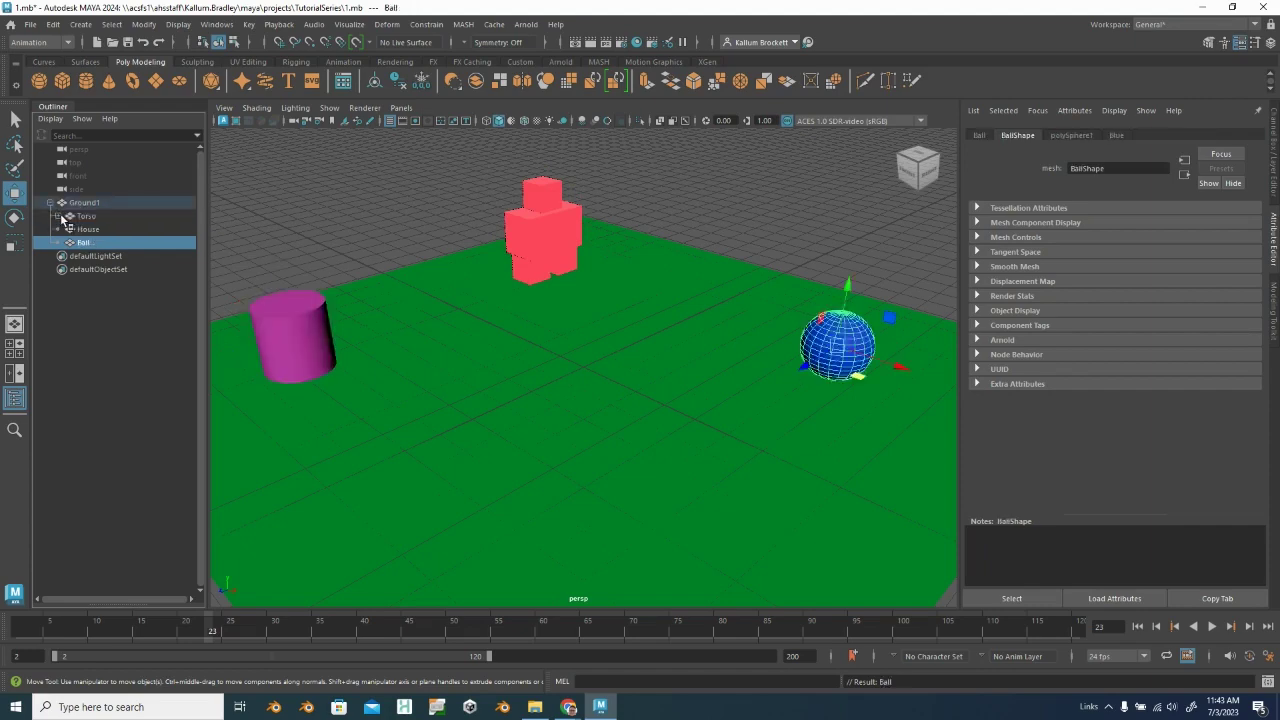
# Step: Select Ground1 and move it so the ground and everything on it shift together
pyautogui.click(82, 205)
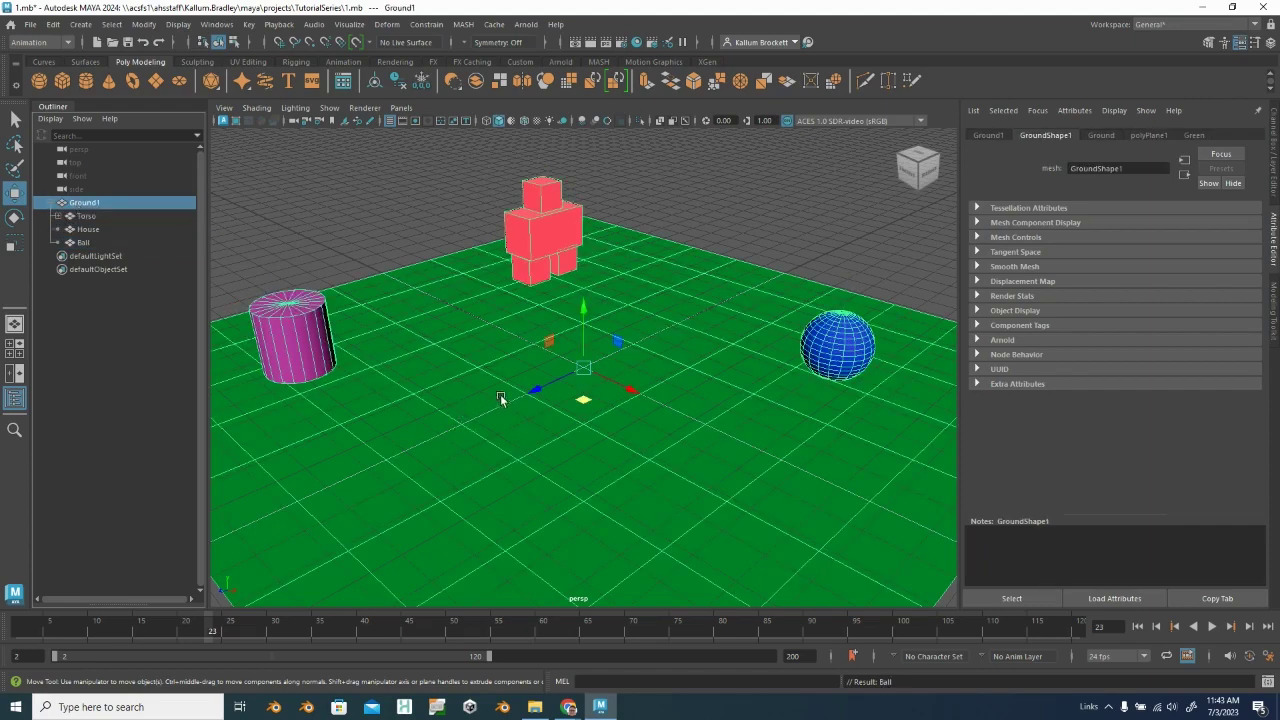
pyautogui.moveTo(583, 402)
pyautogui.mouseDown()
pyautogui.moveTo(531, 351)
pyautogui.moveTo(609, 266)
pyautogui.moveTo(543, 371)
pyautogui.moveTo(582, 388)
pyautogui.mouseUp()
pyautogui.click(54, 203)
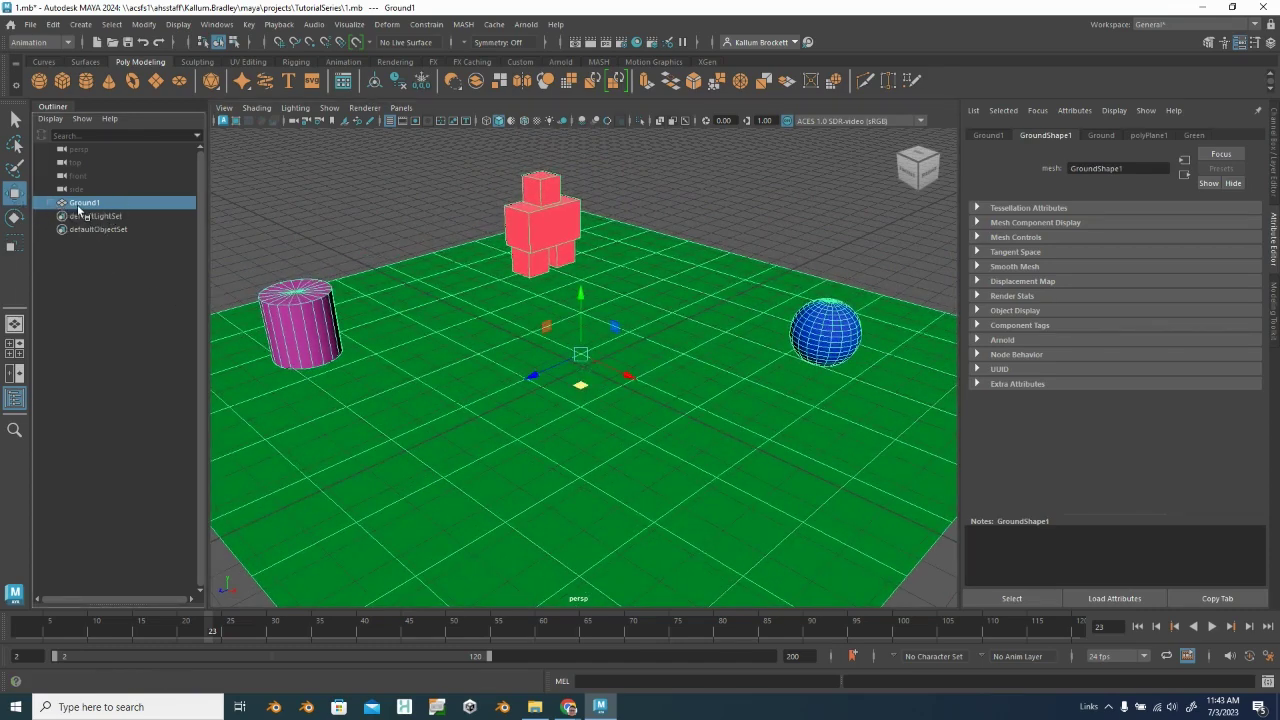
pyautogui.click(52, 203)
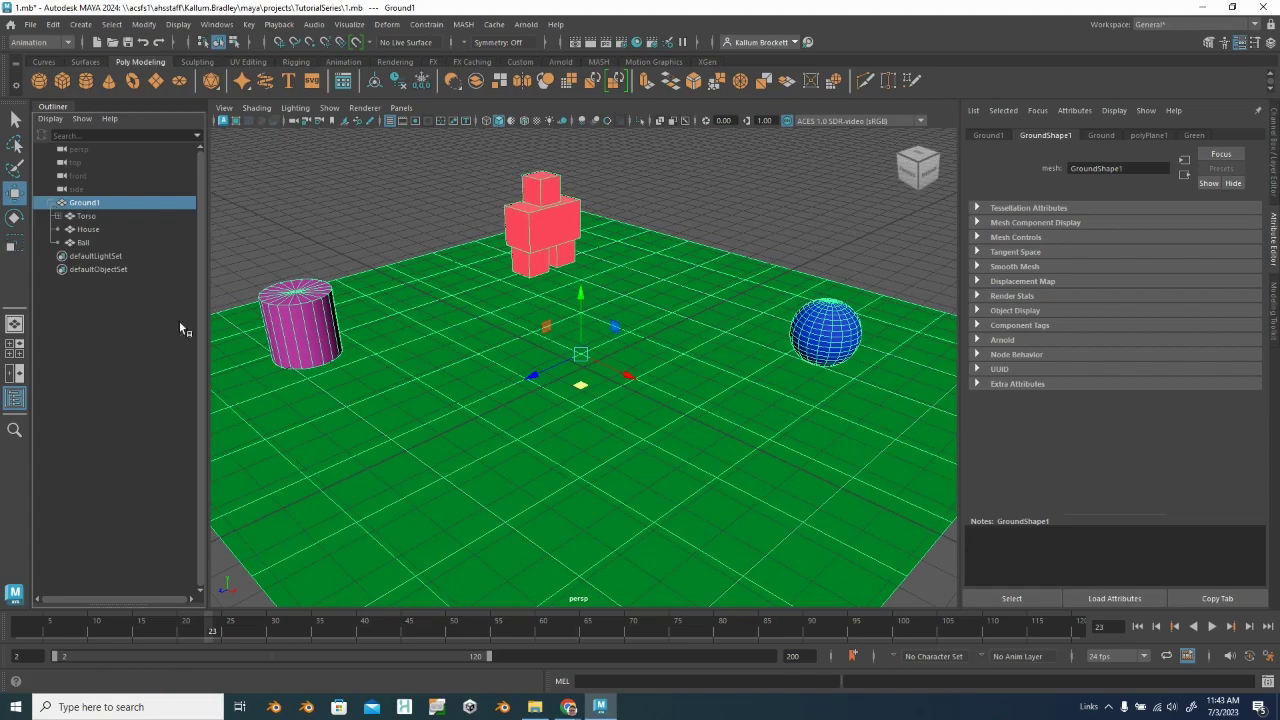
# Step: View the ACU Maya Exam Study Guide slide, then return to the Maya scene
pyautogui.moveTo(568, 706)
pyautogui.click(524, 658)
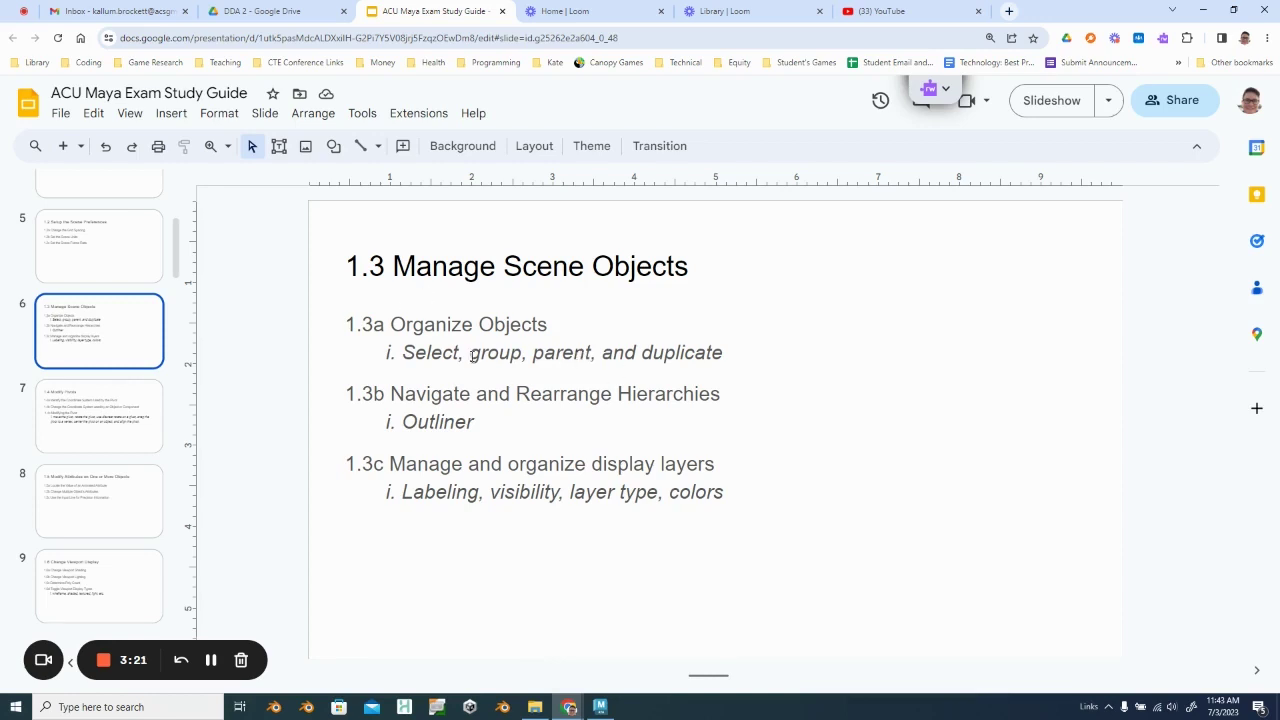
pyautogui.click(601, 707)
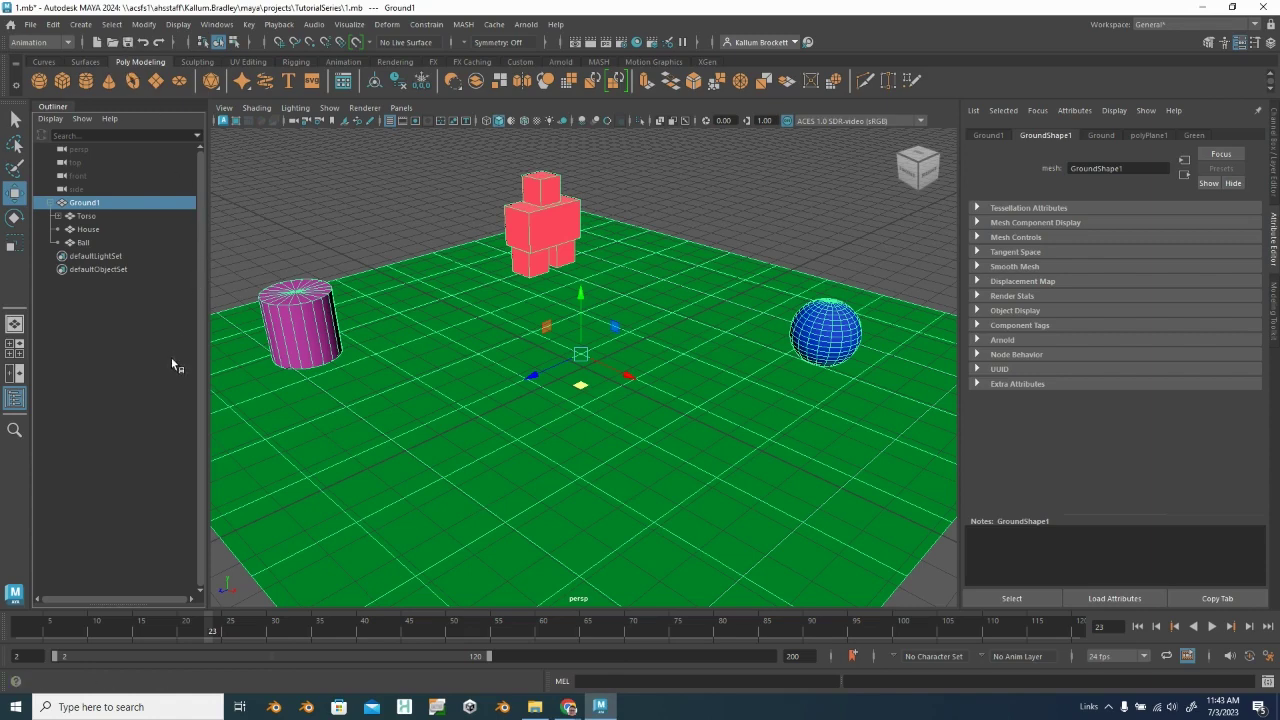
# Step: Group the Ball with Ctrl+G and move the new group toward the camera
pyautogui.click(92, 242)
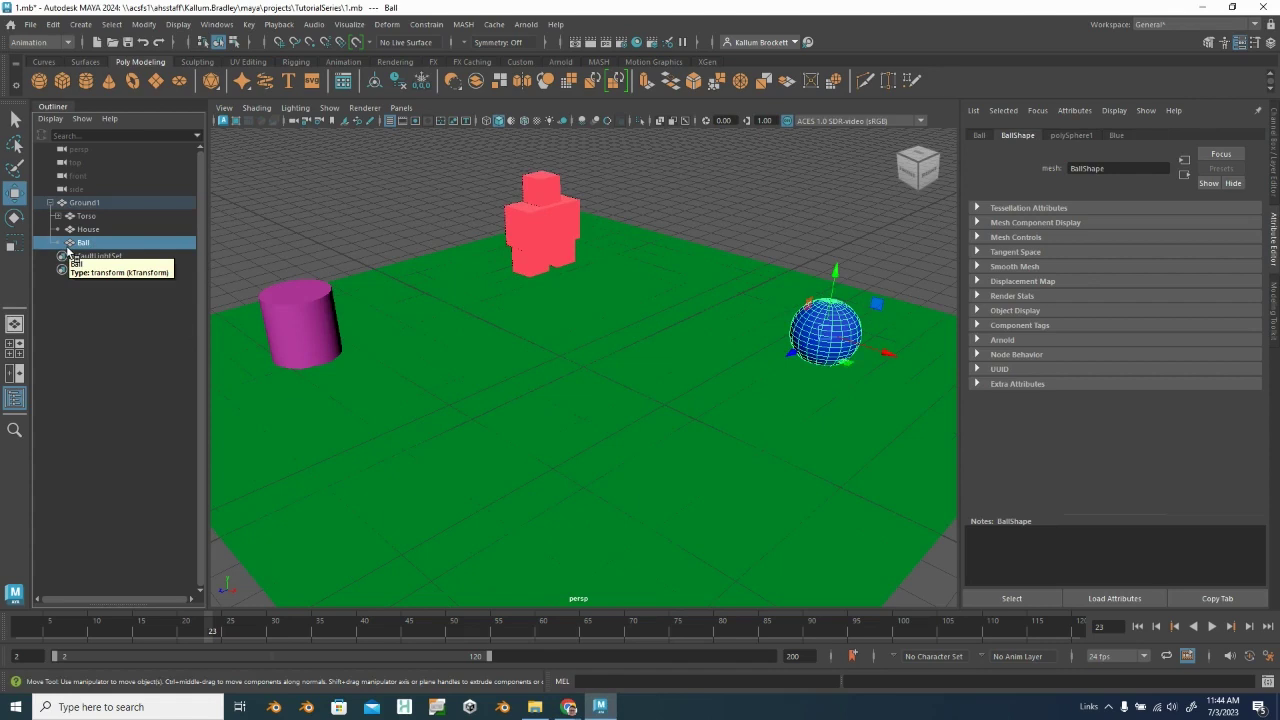
pyautogui.hotkey('ctrl', 'g')
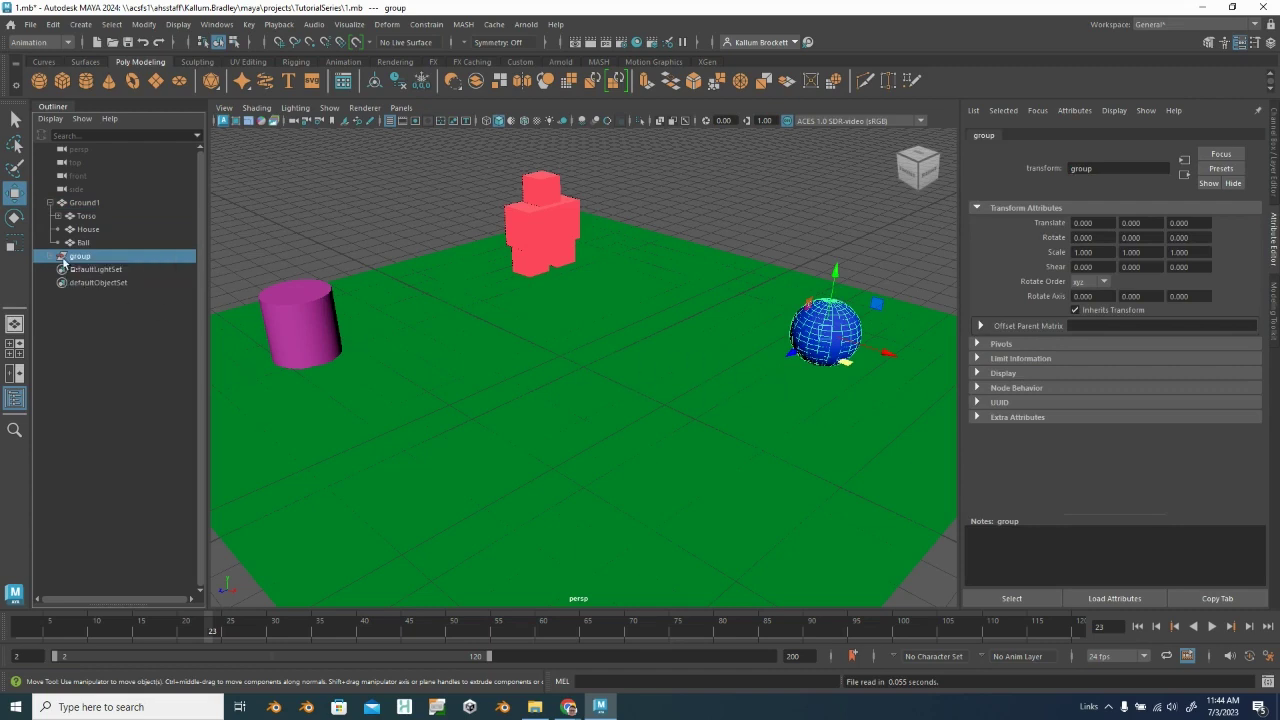
pyautogui.moveTo(786, 354); pyautogui.dragTo(543, 491)
# Step: Paste the copied ground and ball, then delete the pasted group and reselect the blue ball
pyautogui.hotkey('ctrl', 'v')
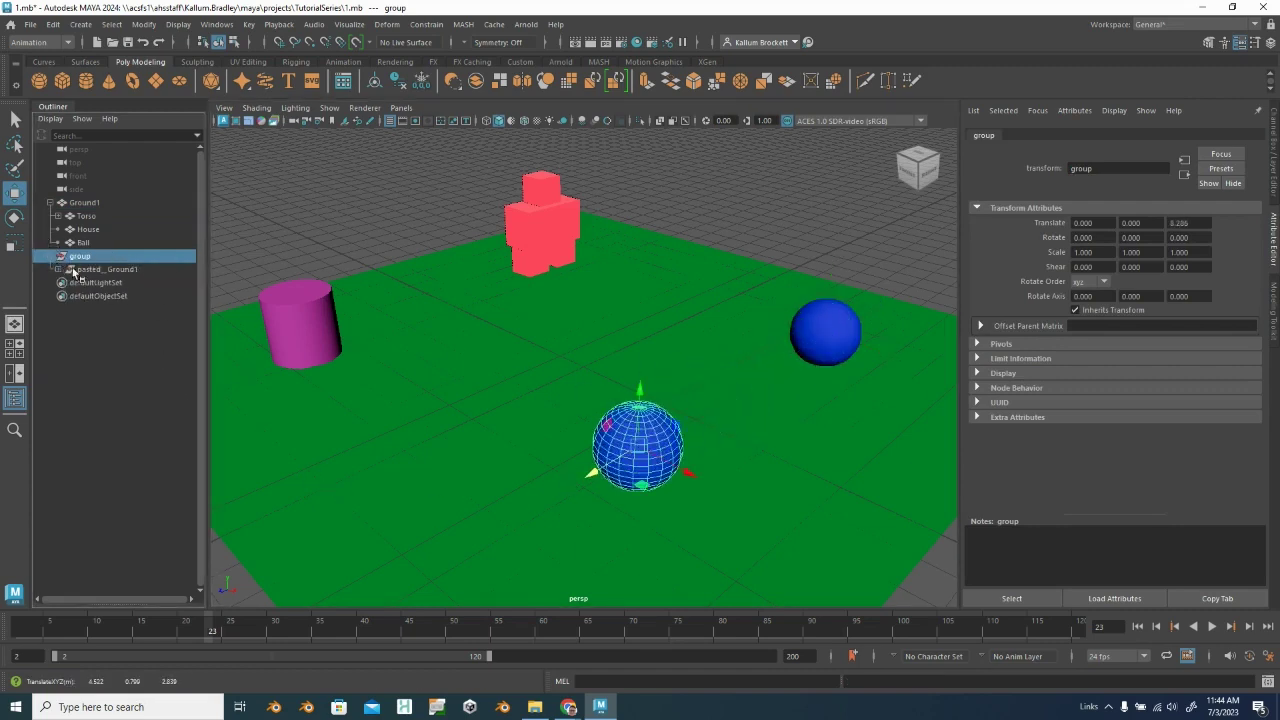
pyautogui.click(58, 270)
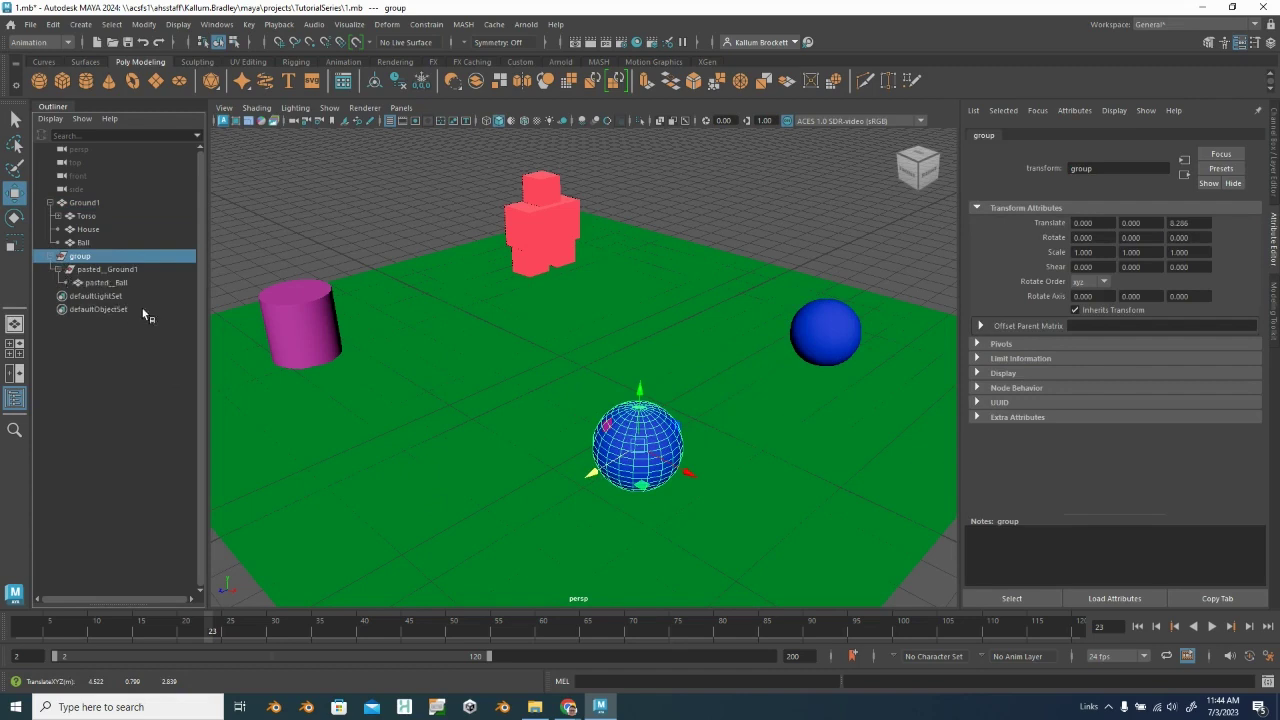
pyautogui.click(104, 283)
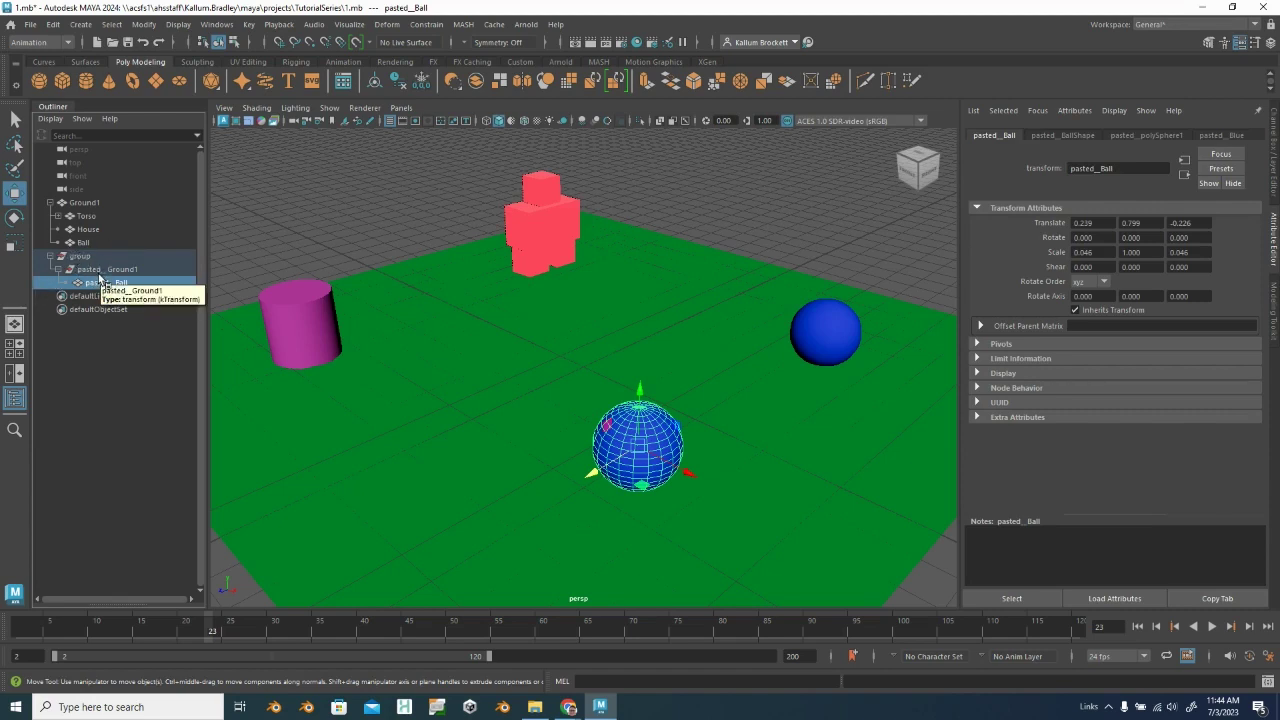
pyautogui.hotkey('ctrl', 'z')
pyautogui.hotkey('ctrl', 'z')
pyautogui.press('Delete')
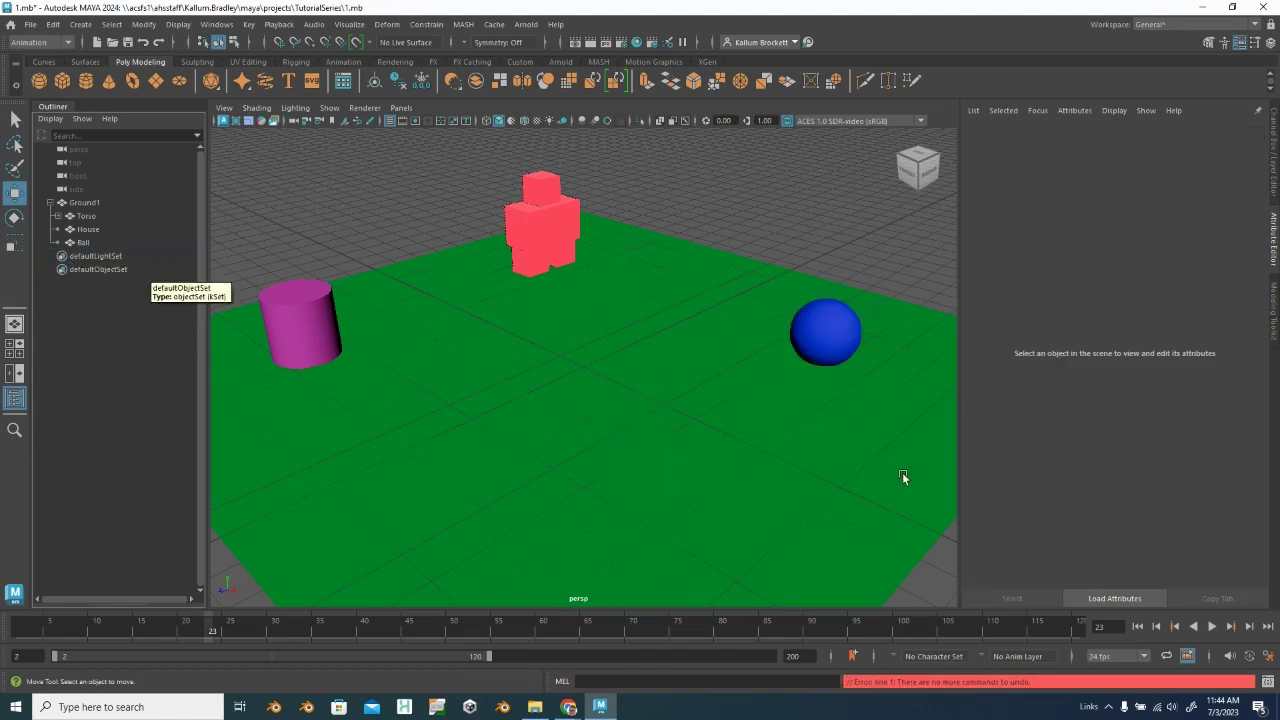
pyautogui.click(833, 350)
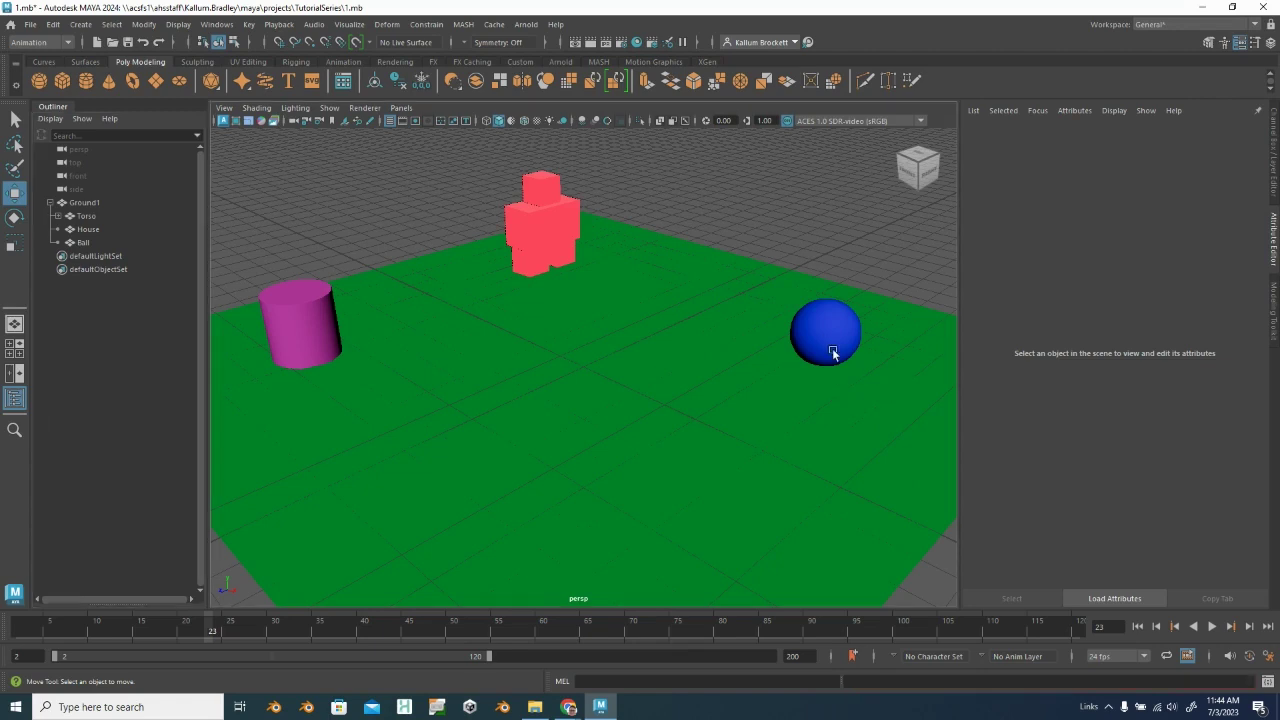
# Step: Open Edit > Duplicate Special options for the Ball: Copy geometry, parent grouping, one copy
pyautogui.click(52, 25)
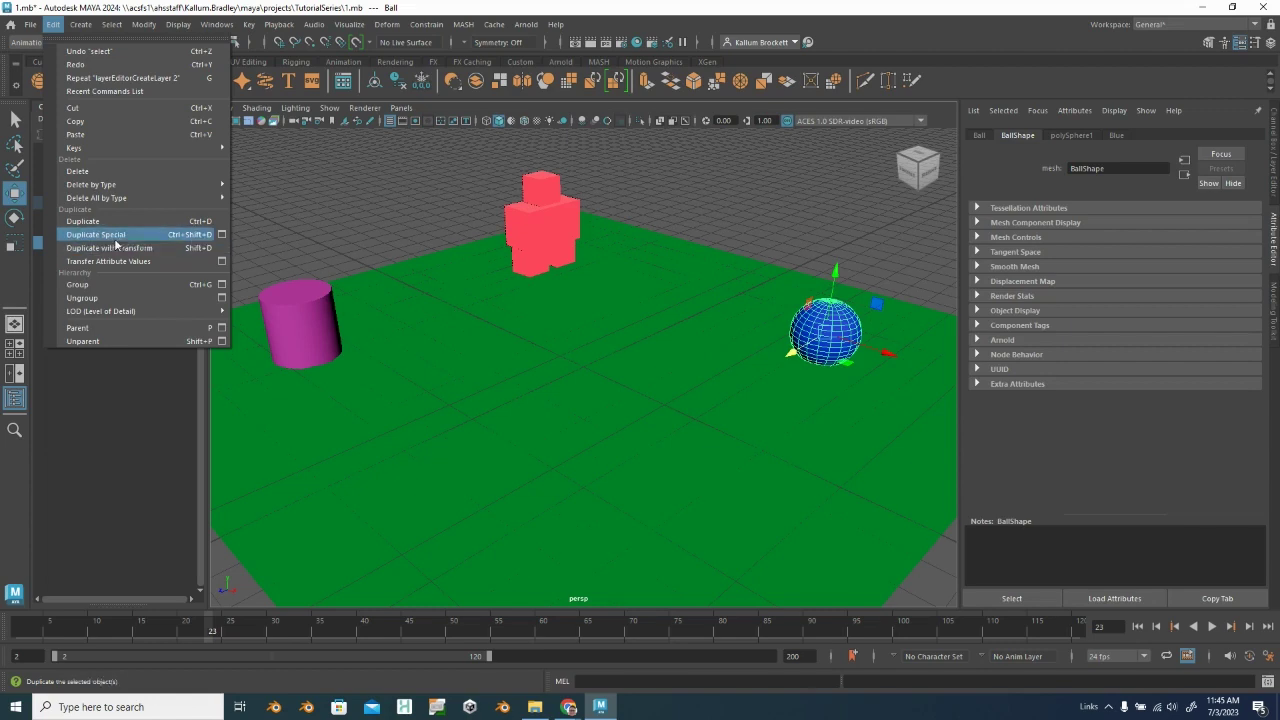
pyautogui.click(222, 235)
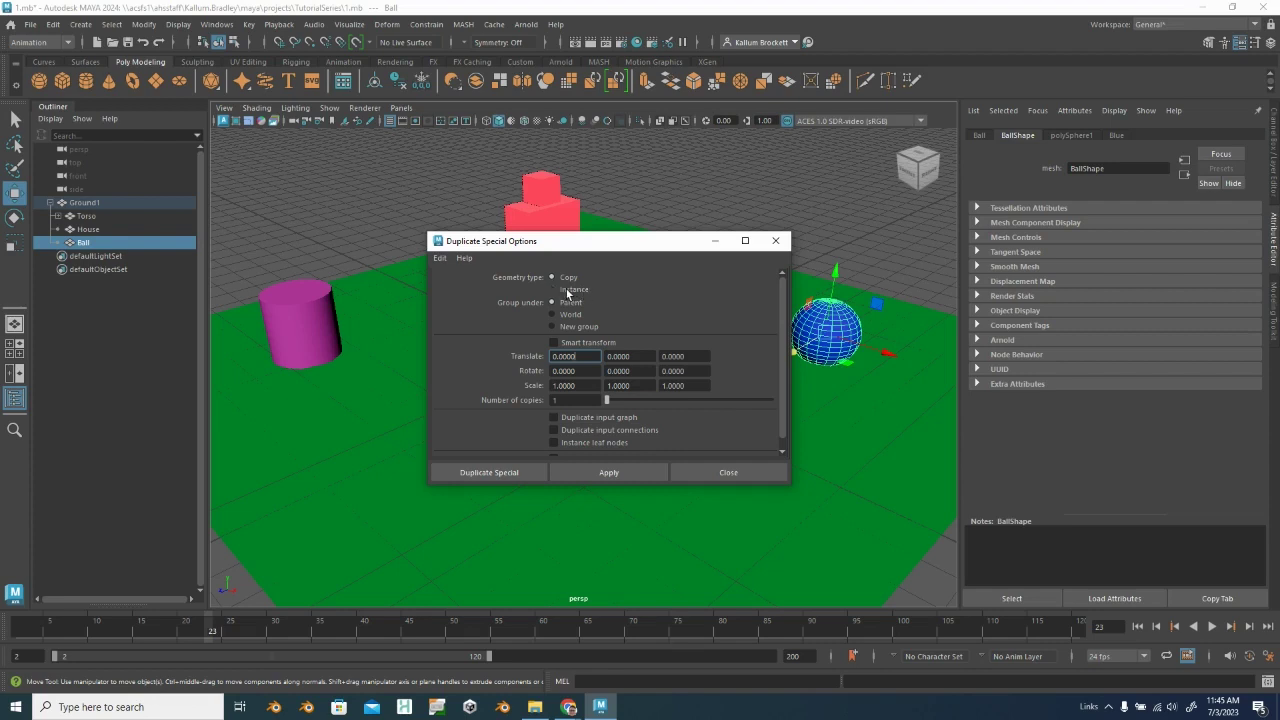
pyautogui.scroll(-1, 650, 390)
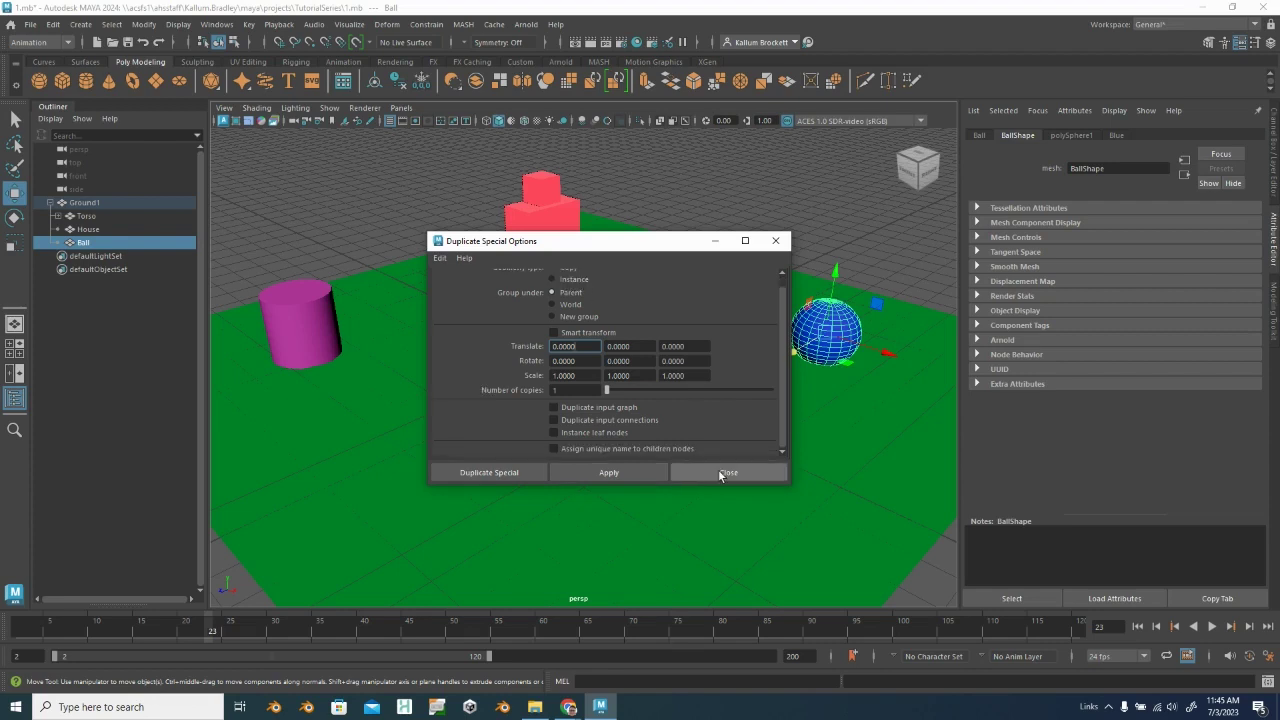
# Step: Close the dialog, duplicate the Ball as Ball1 and place it in the centre foreground
pyautogui.click(720, 473)
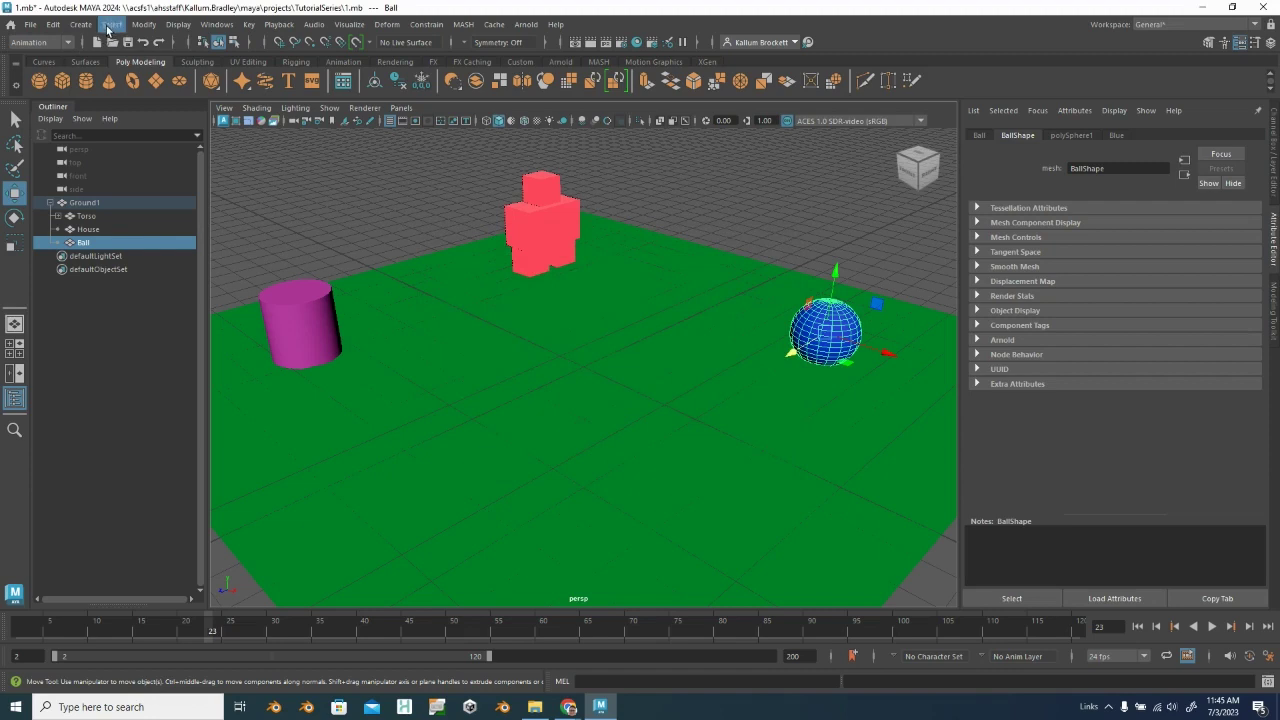
pyautogui.hotkey('ctrl', 'd')
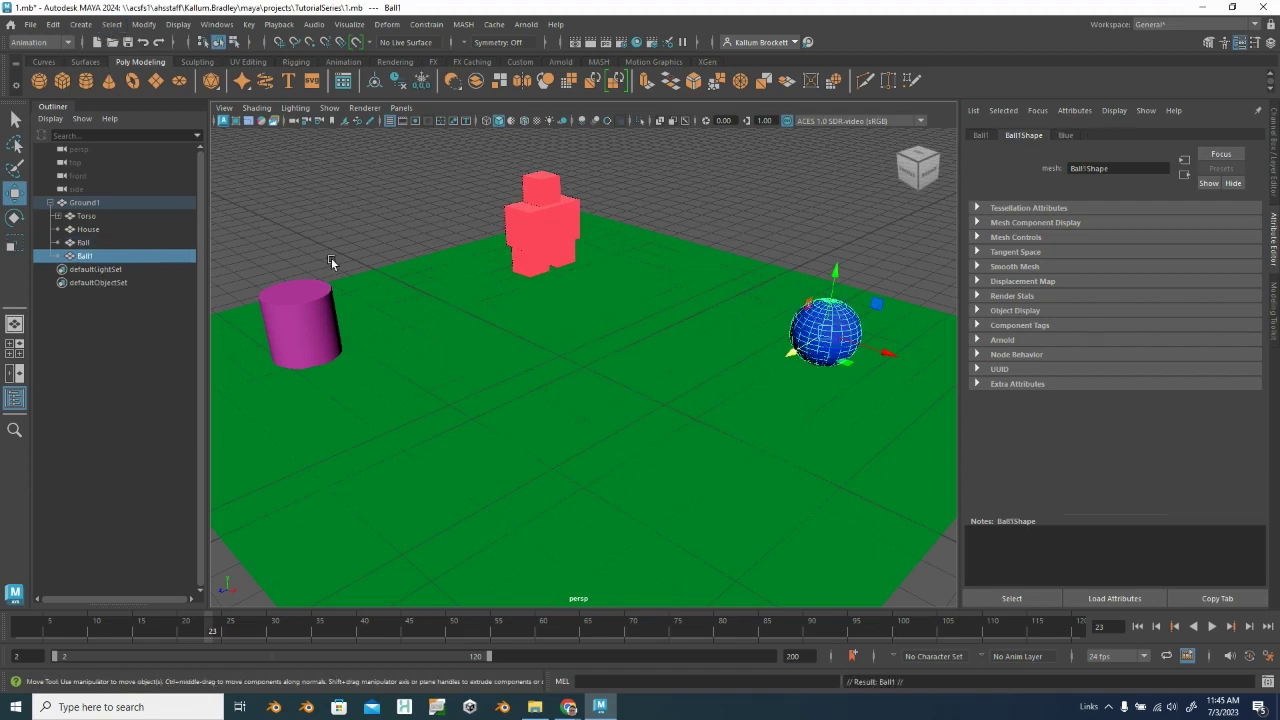
pyautogui.moveTo(797, 358); pyautogui.dragTo(618, 455)
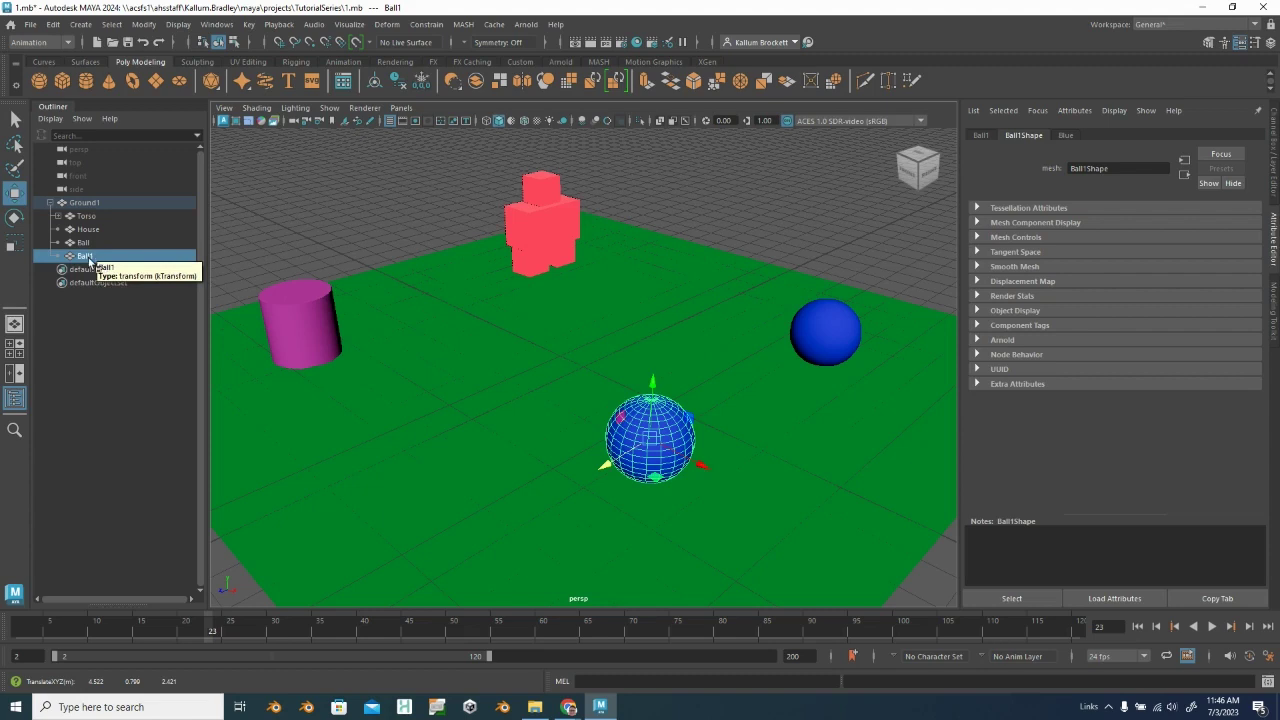
pyautogui.click(1066, 137)
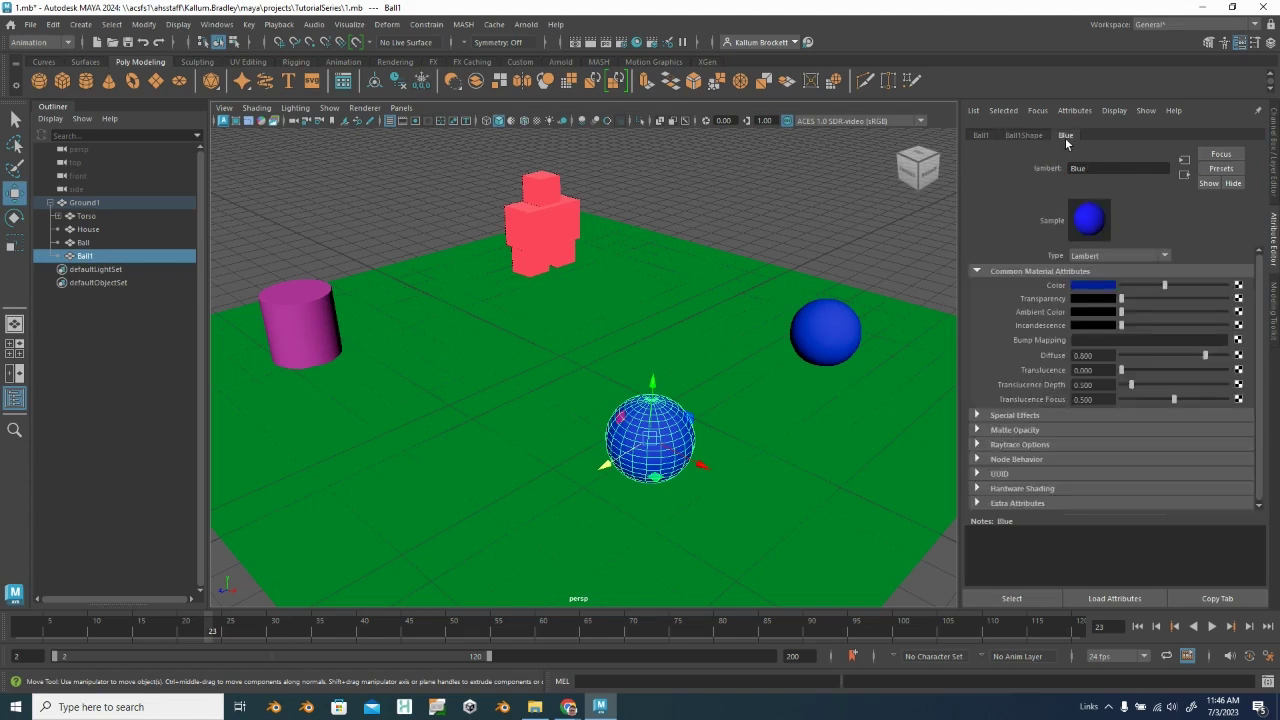
pyautogui.click(1006, 137)
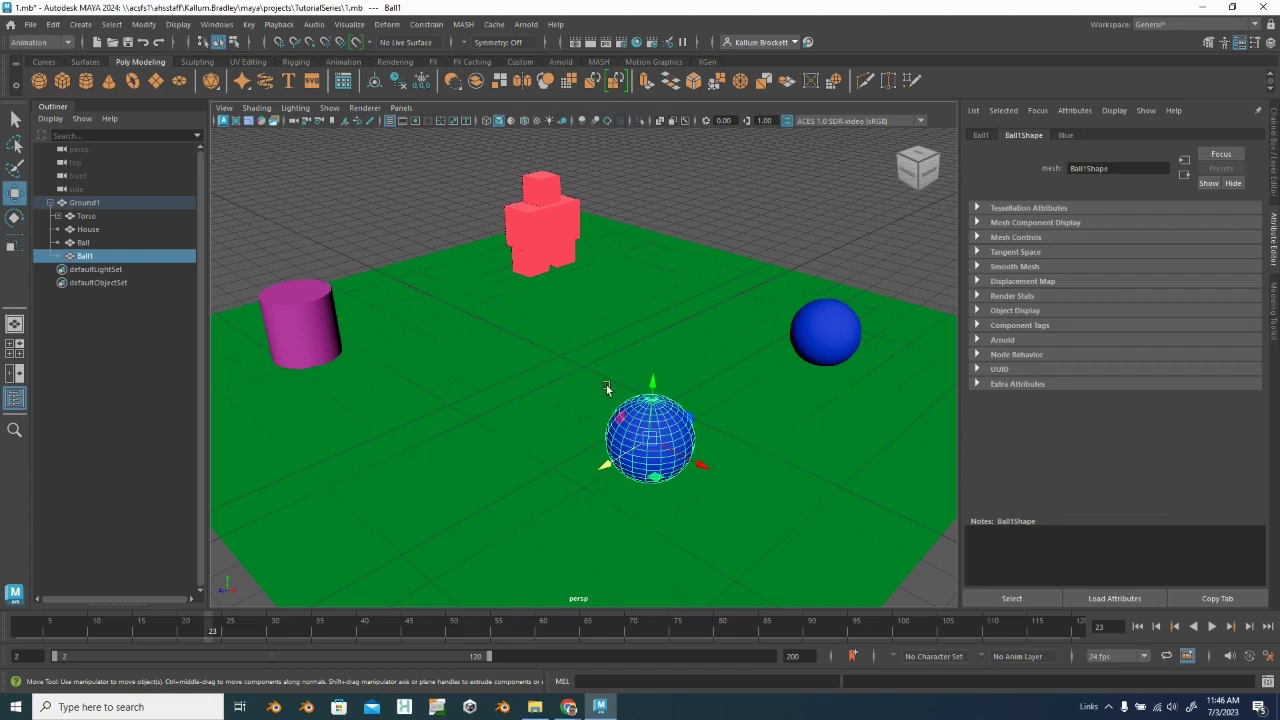
pyautogui.moveTo(700, 466); pyautogui.dragTo(560, 392)
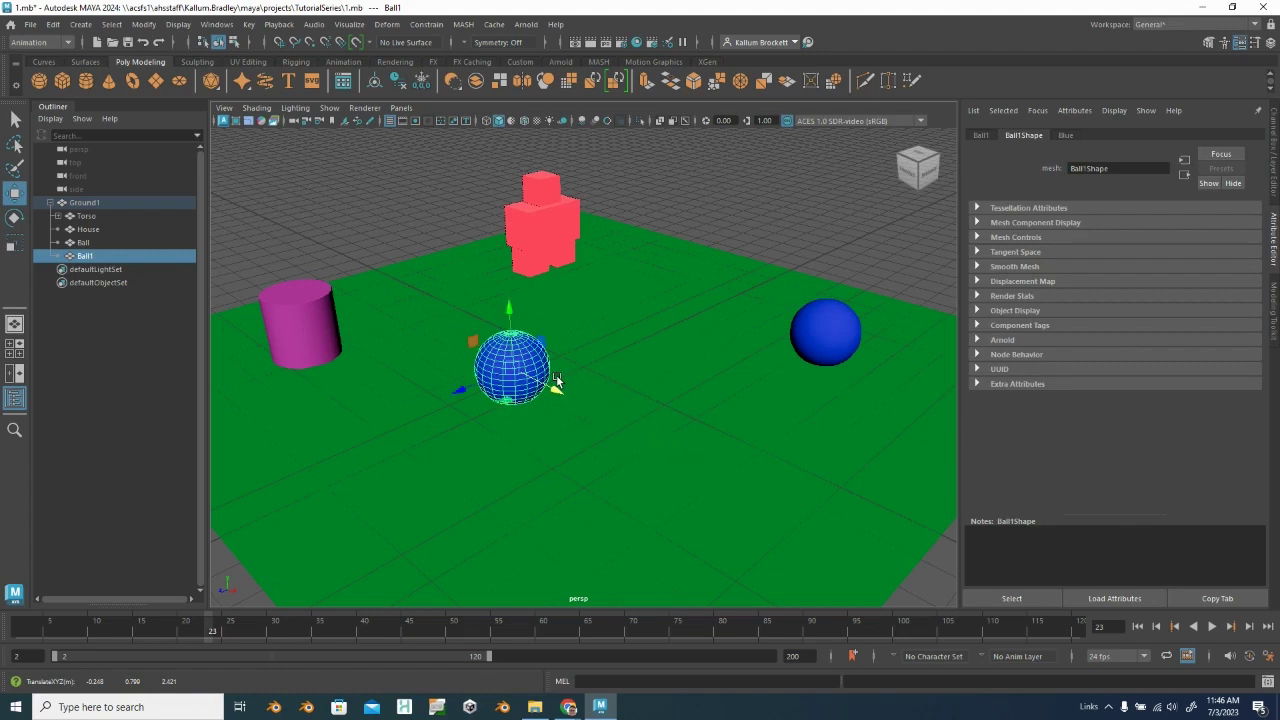
# Step: Duplicate the Torso and move Torso1 to the right of the original person
pyautogui.click(86, 216)
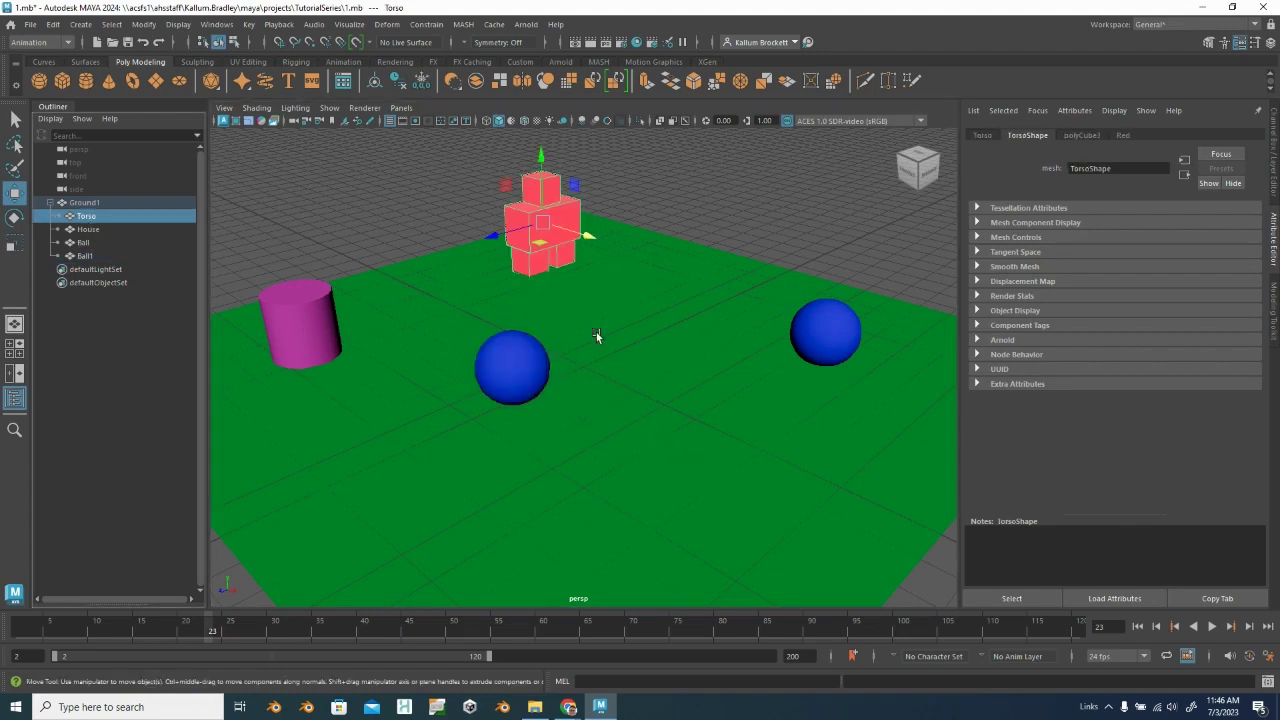
pyautogui.hotkey('ctrl', 'd')
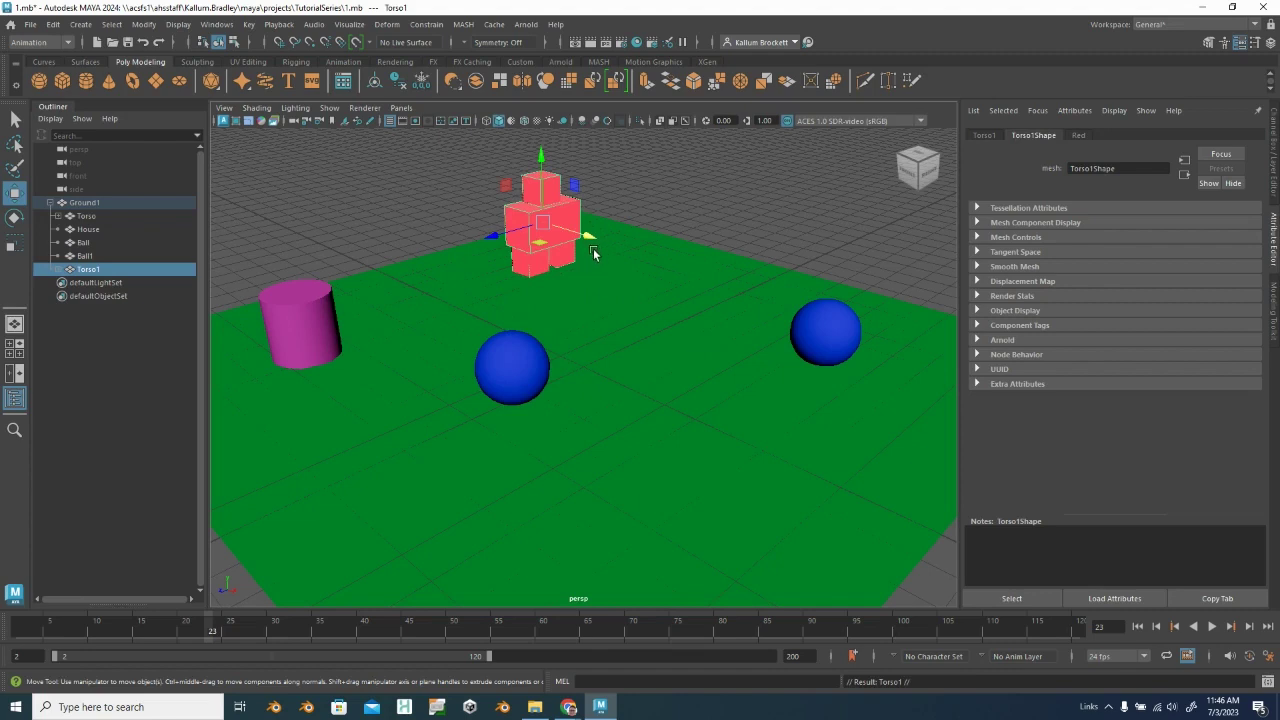
pyautogui.moveTo(584, 247); pyautogui.dragTo(700, 263)
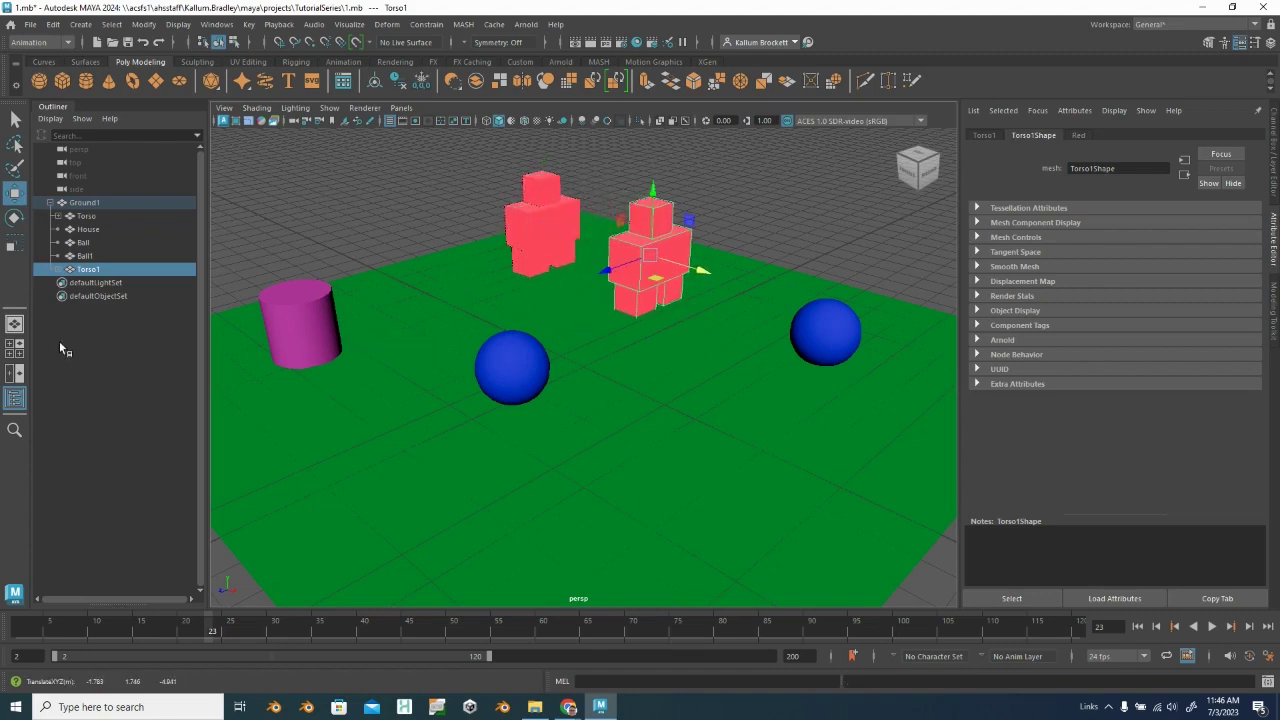
pyautogui.click(58, 269)
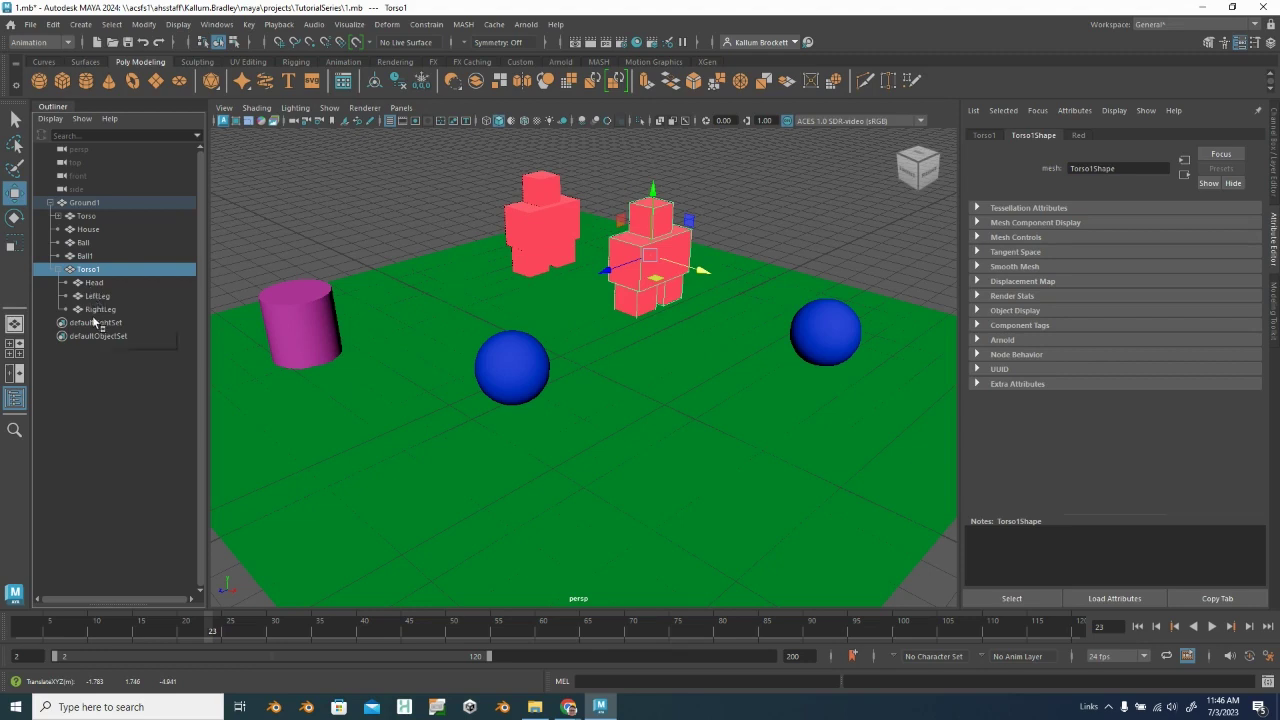
pyautogui.click(58, 269)
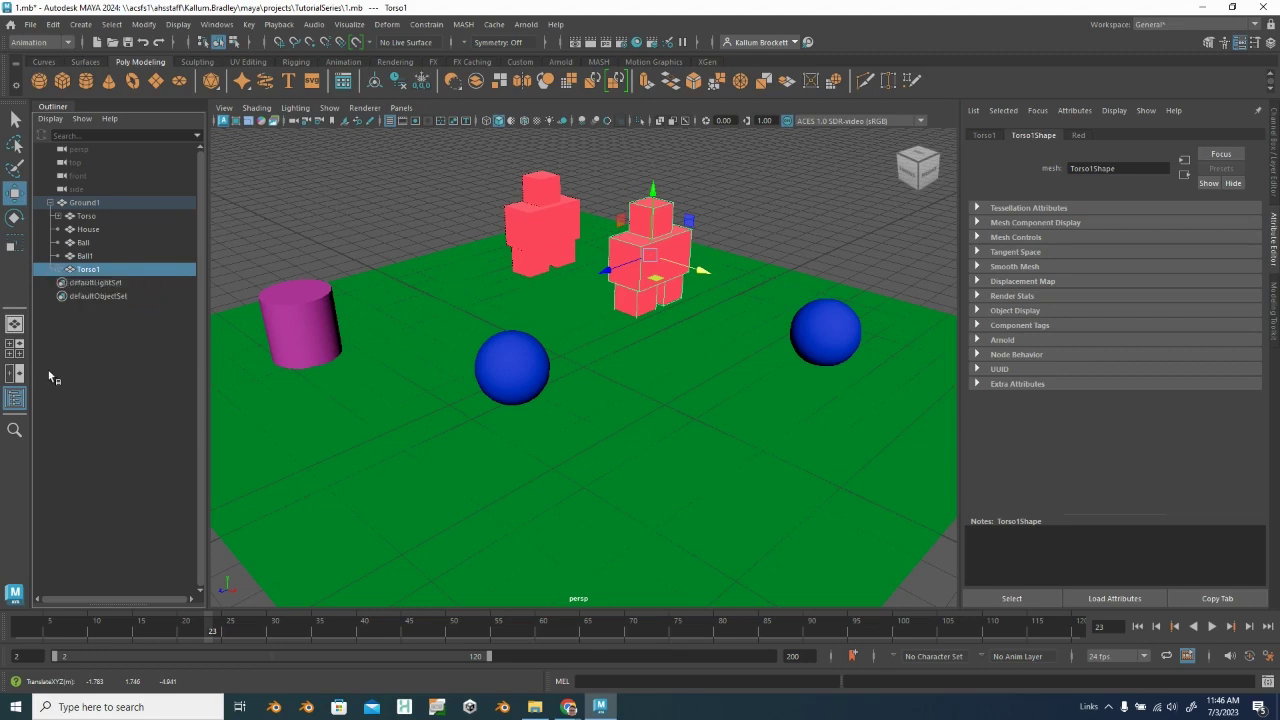
# Step: Check the study guide slides, then return to the Maya scene
pyautogui.moveTo(569, 700)
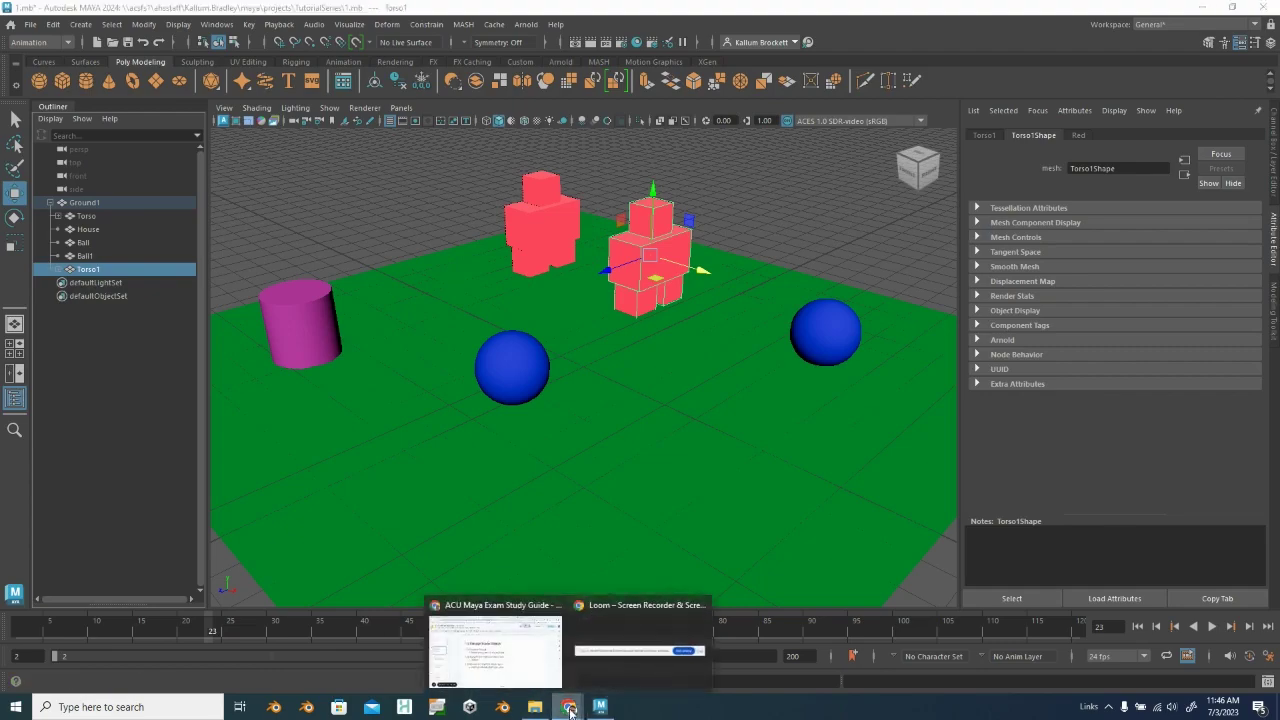
pyautogui.click(493, 650)
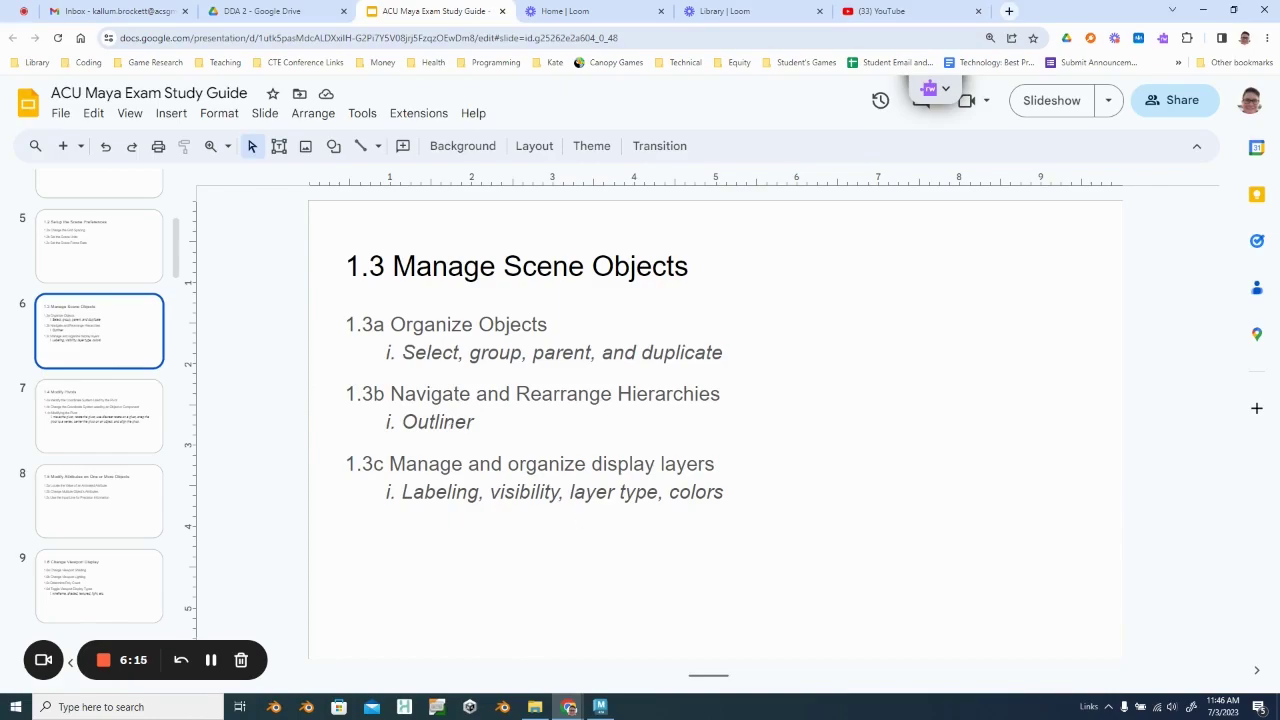
pyautogui.click(600, 707)
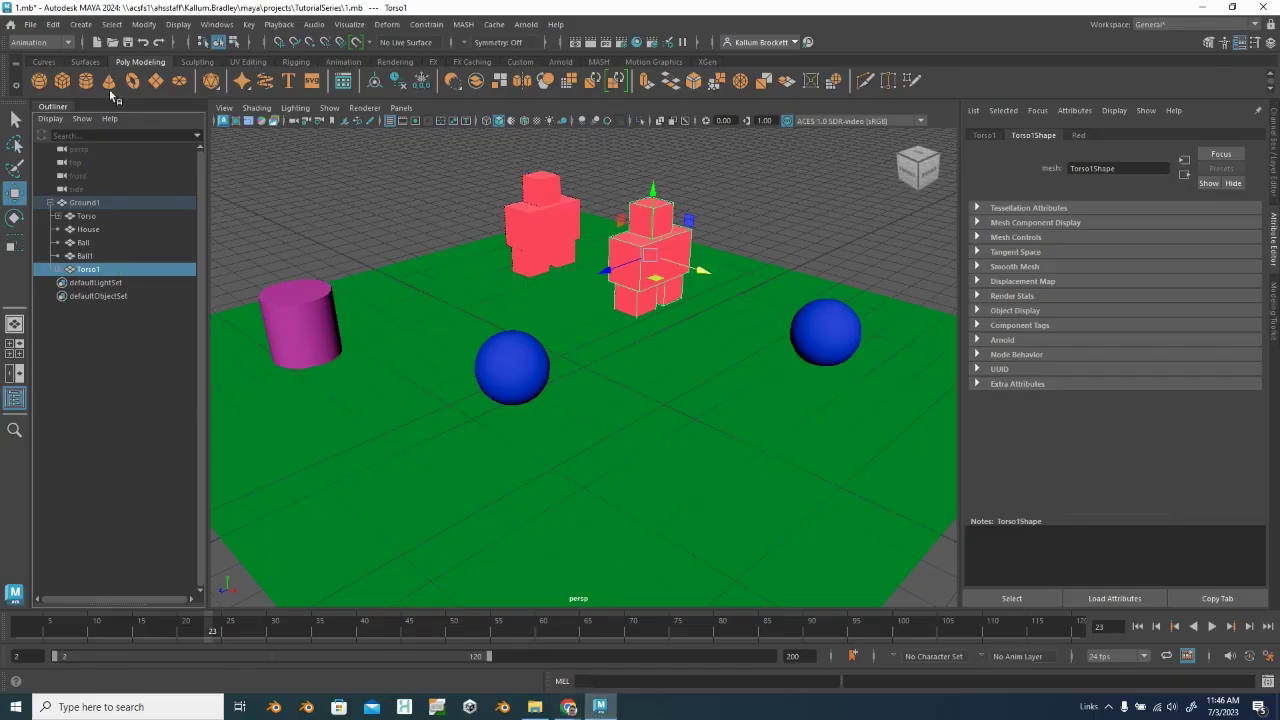
pyautogui.click(14, 398)
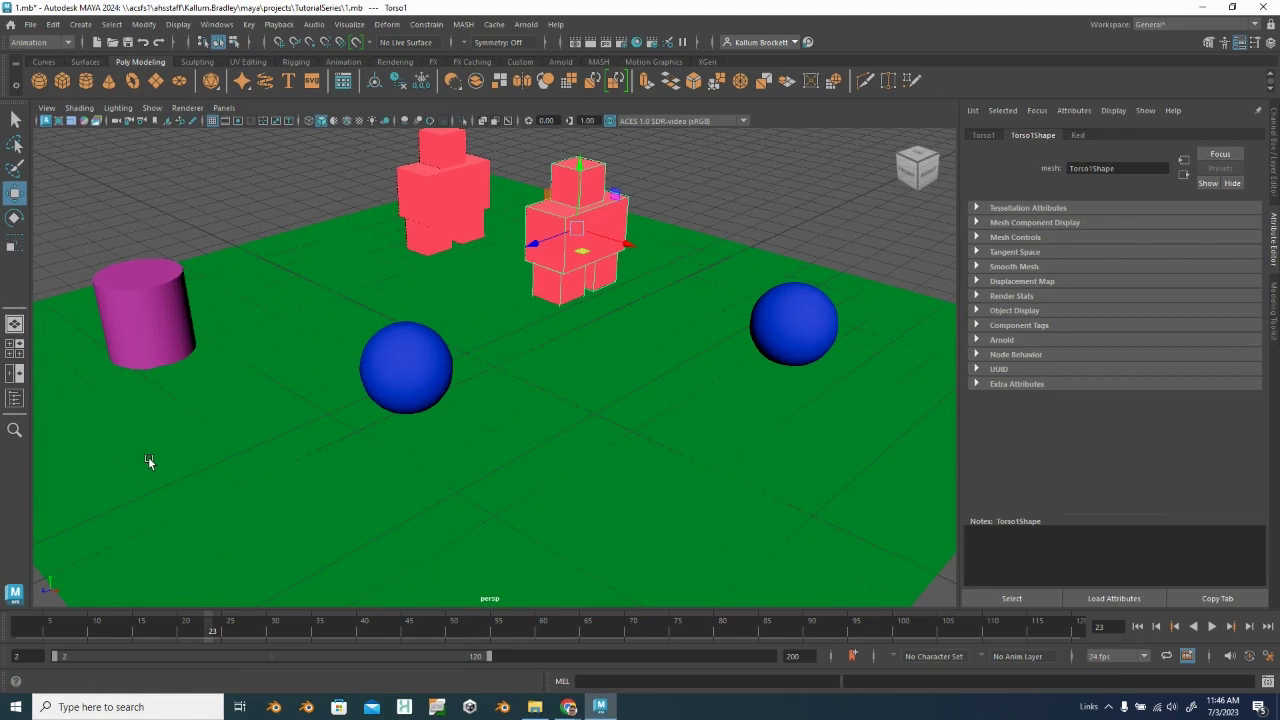
pyautogui.click(15, 400)
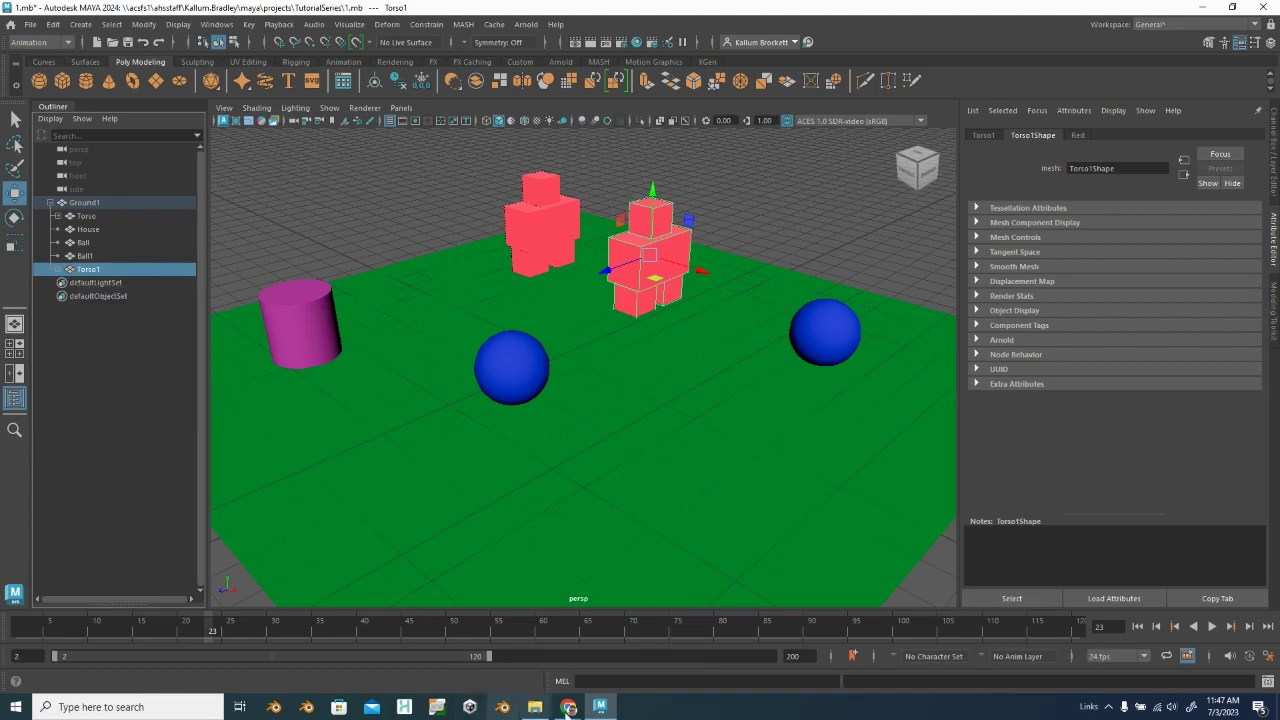
pyautogui.click(510, 655)
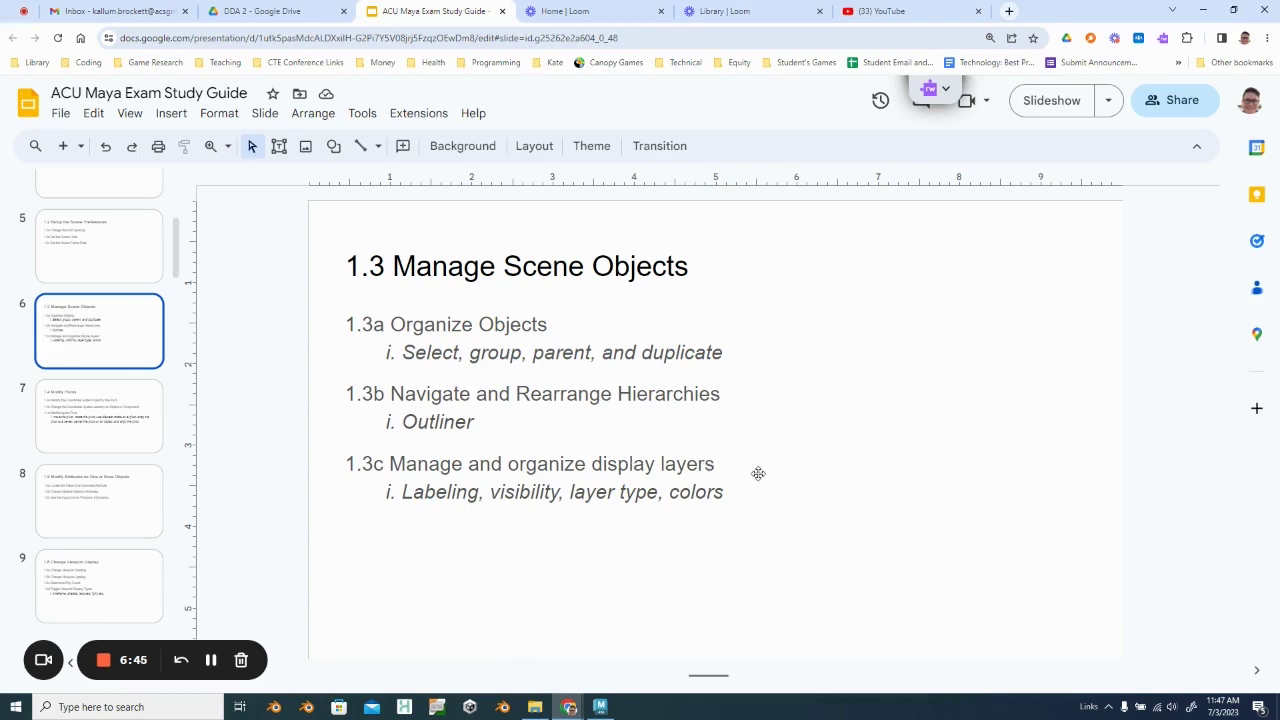
pyautogui.click(600, 707)
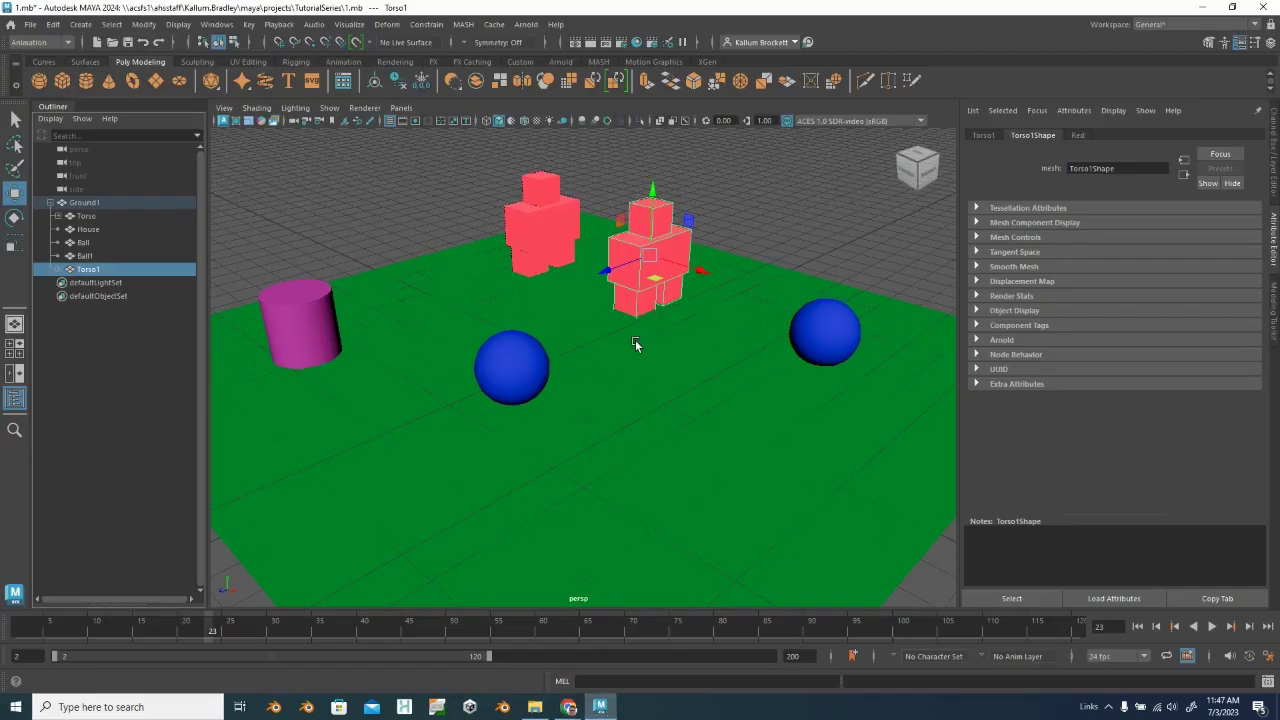
# Step: Show the Layer Editor and create display layer layer1 holding Torso1
pyautogui.click(1274, 175)
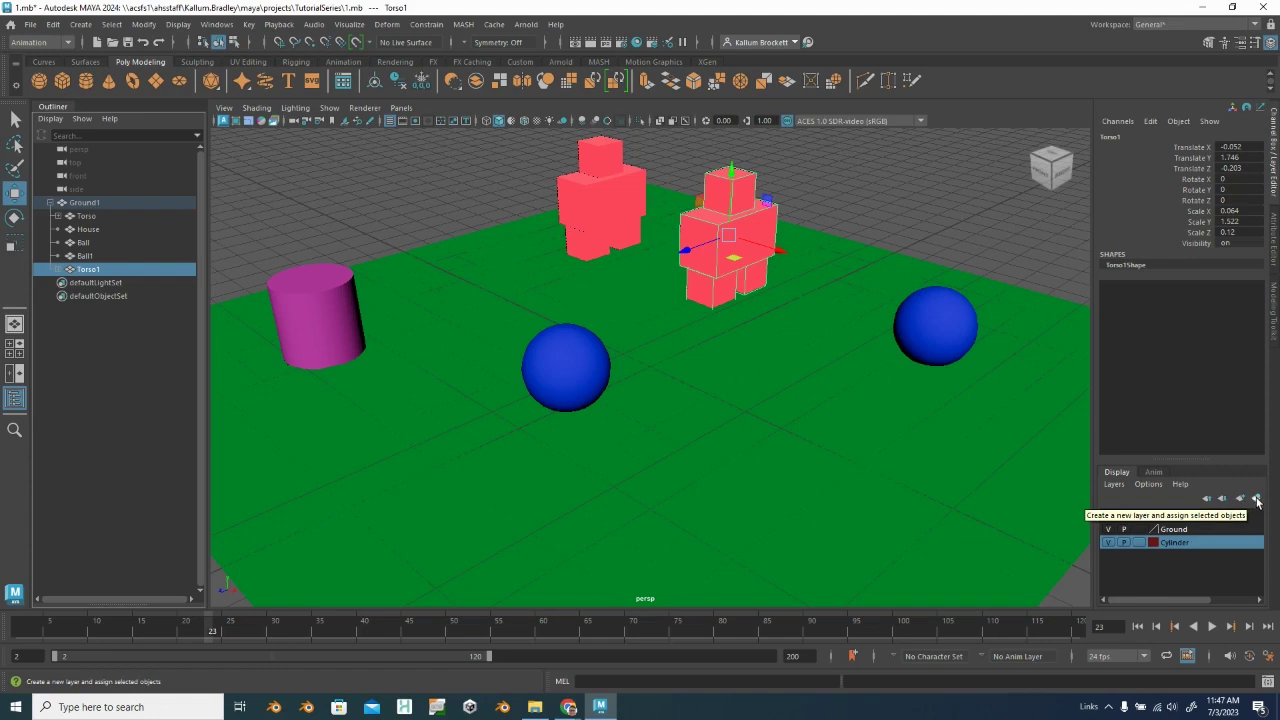
pyautogui.click(1257, 501)
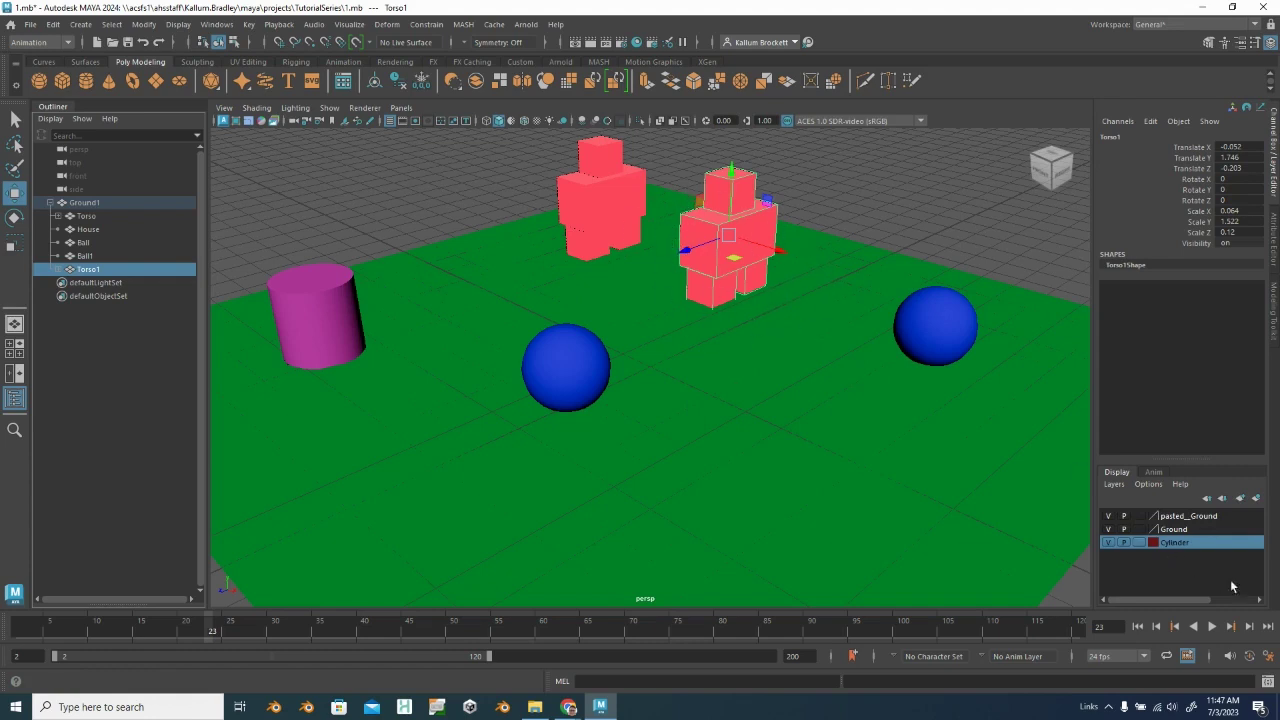
pyautogui.click(1257, 499)
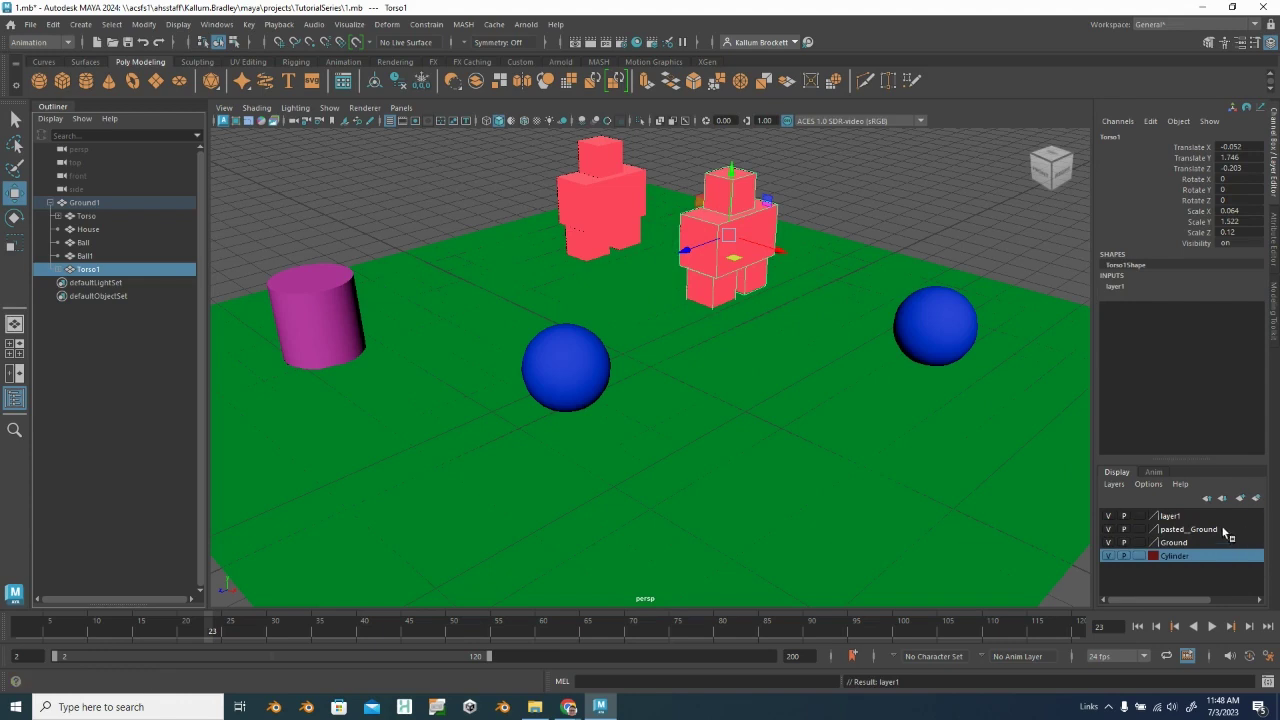
# Step: Rename display layer layer1 to Person2 in the Edit Layer dialog and save
pyautogui.doubleClick(1172, 516)
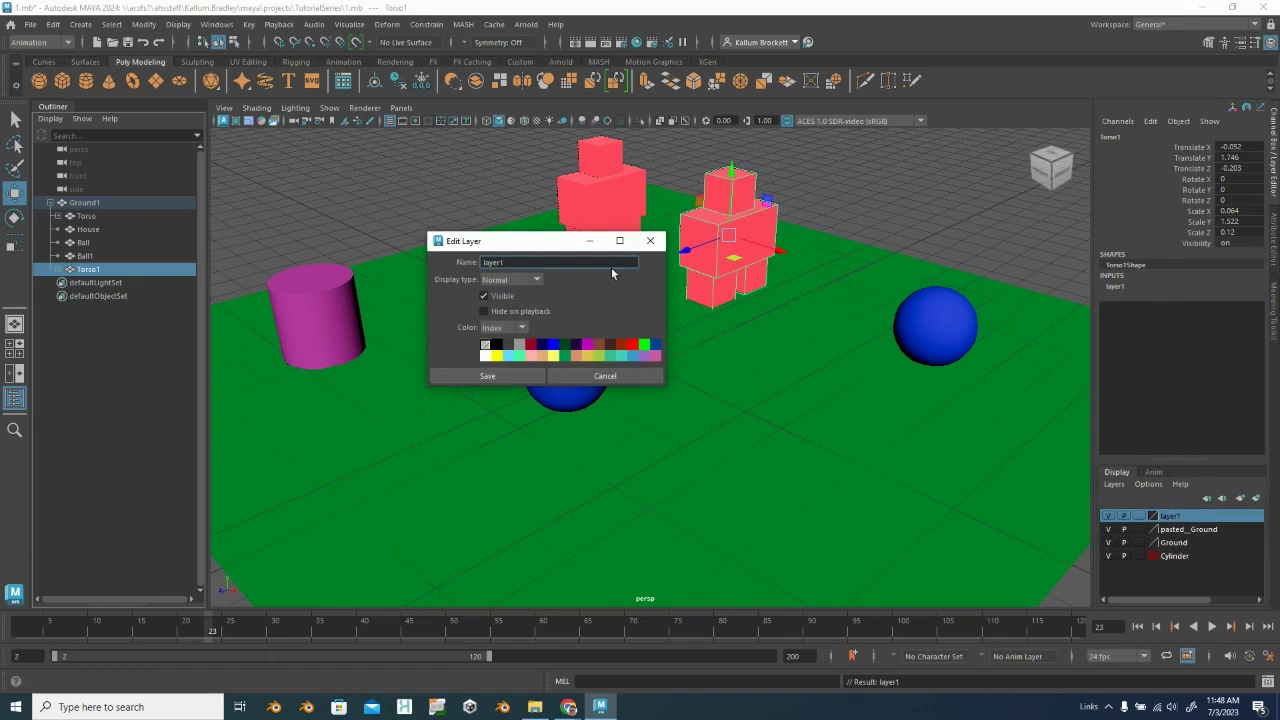
pyautogui.doubleClick(533, 263)
pyautogui.write('Person2')
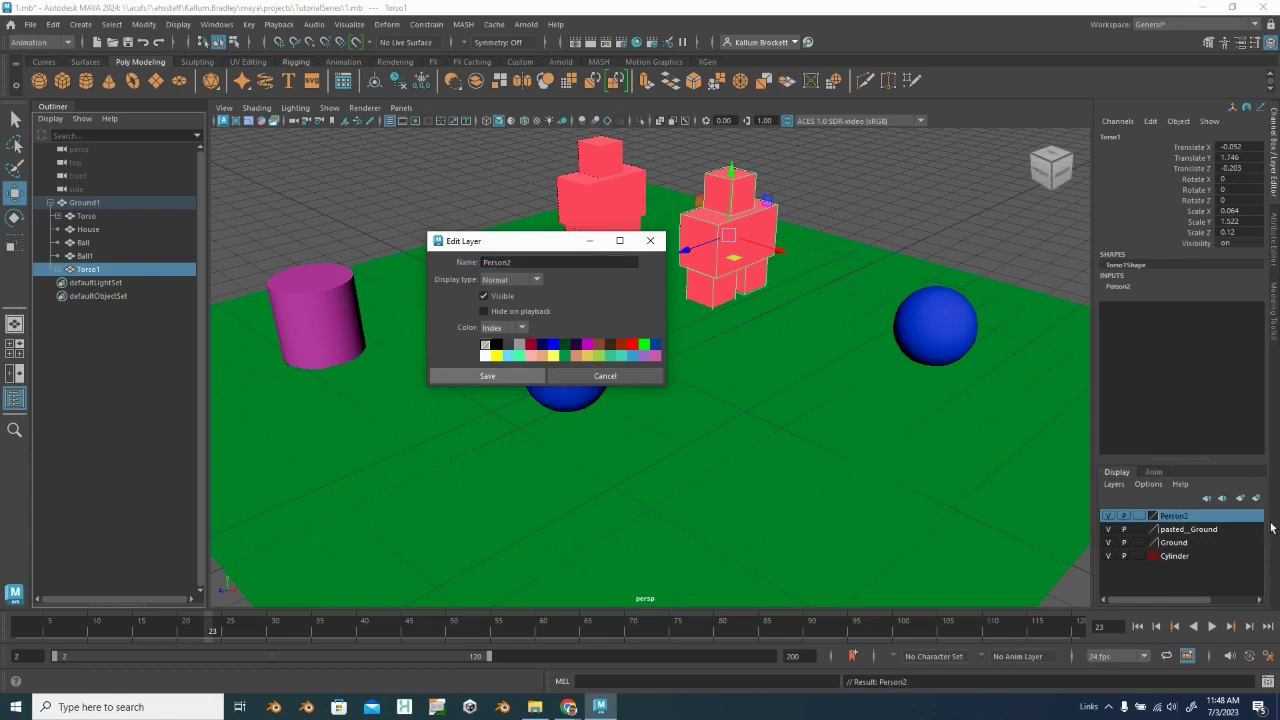
pyautogui.click(495, 378)
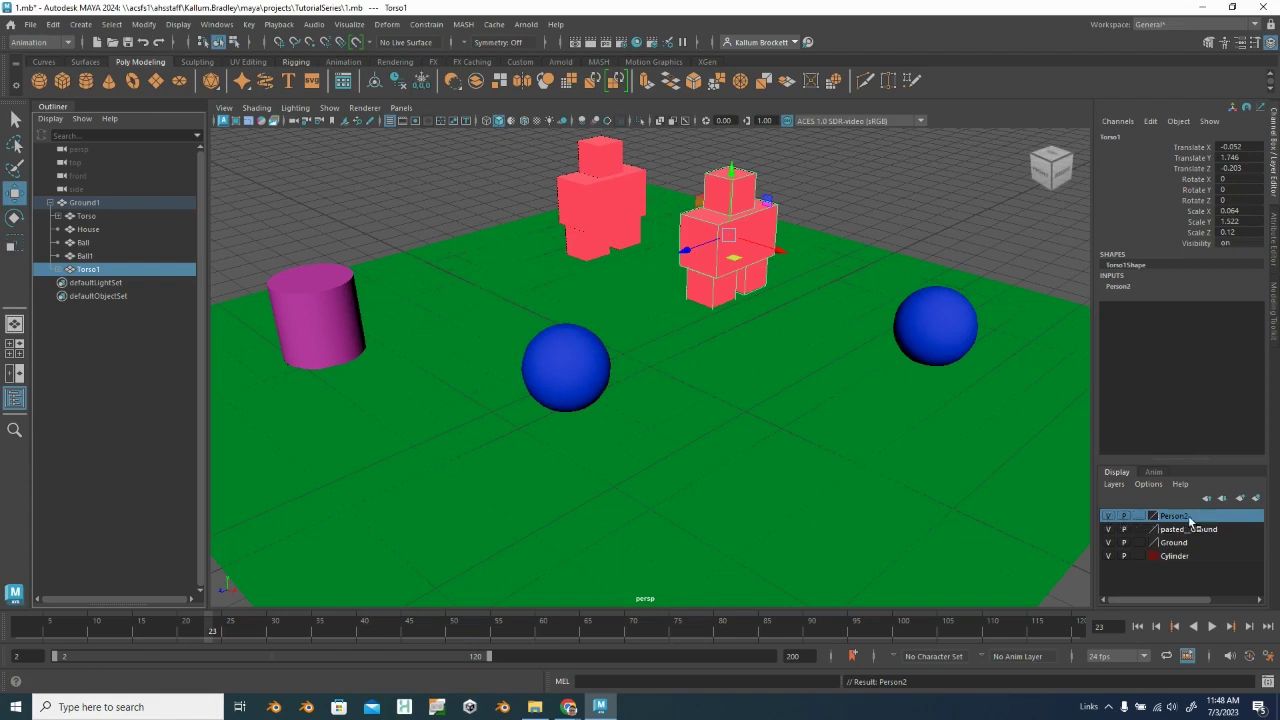
pyautogui.click(1108, 516)
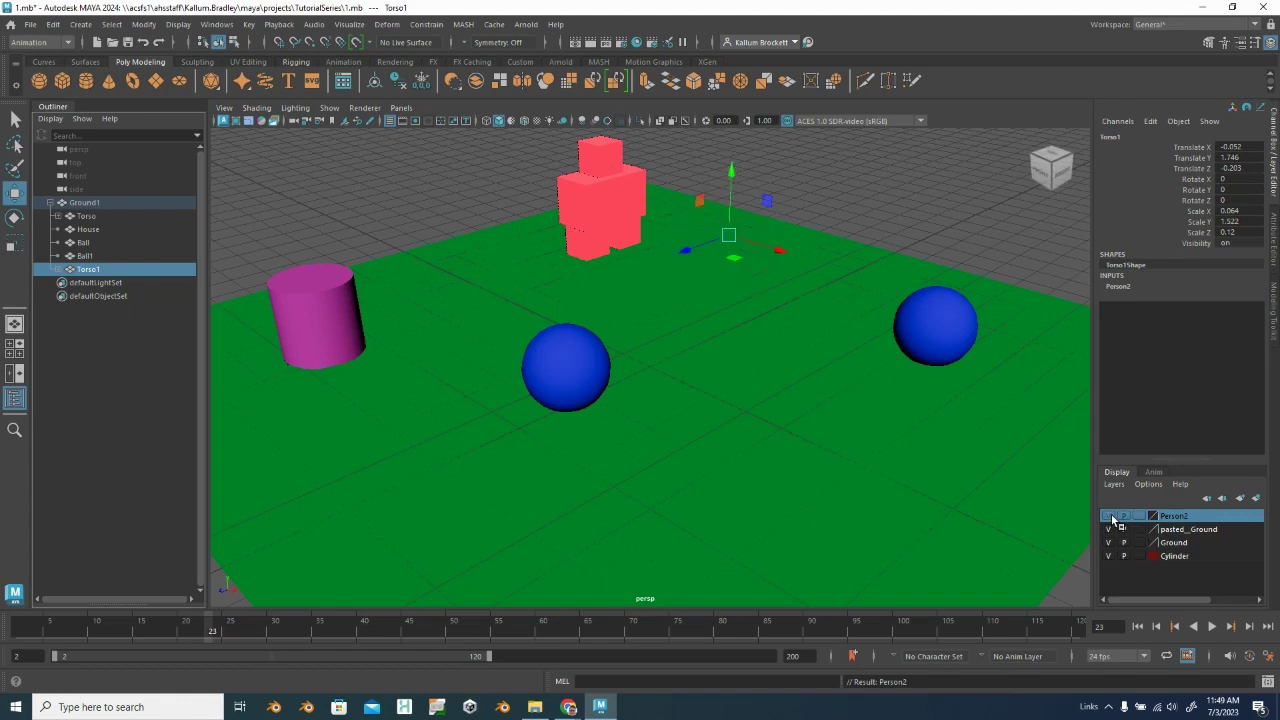
pyautogui.click(1109, 516)
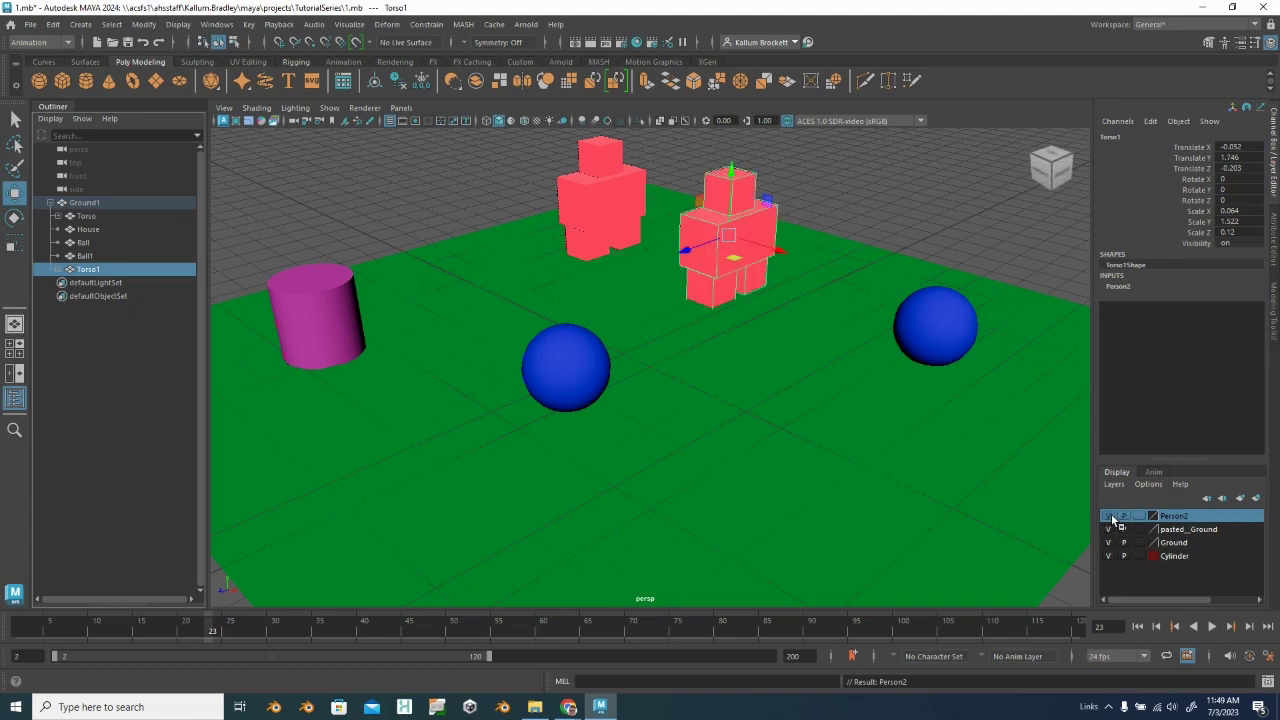
pyautogui.click(1109, 516)
pyautogui.click(1109, 516)
pyautogui.click(1109, 516)
pyautogui.click(1109, 516)
pyautogui.click(1123, 516)
pyautogui.click(1124, 516)
pyautogui.click(1141, 516)
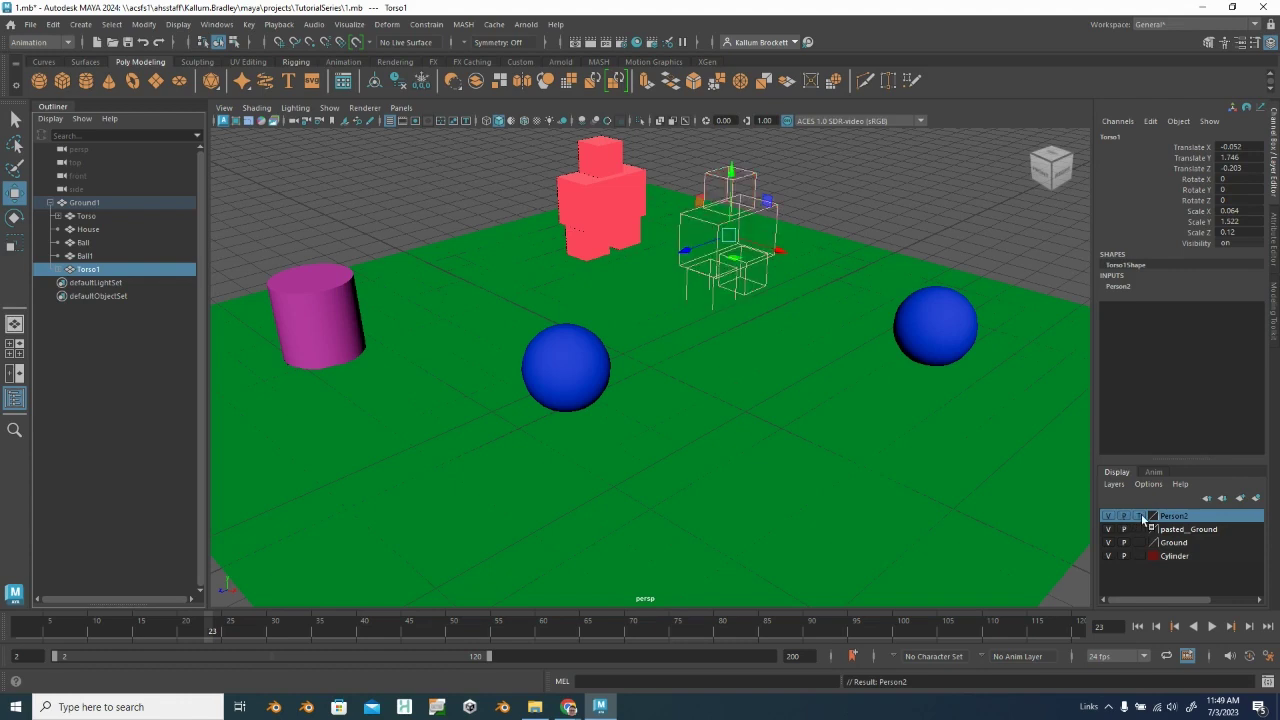
pyautogui.click(1141, 516)
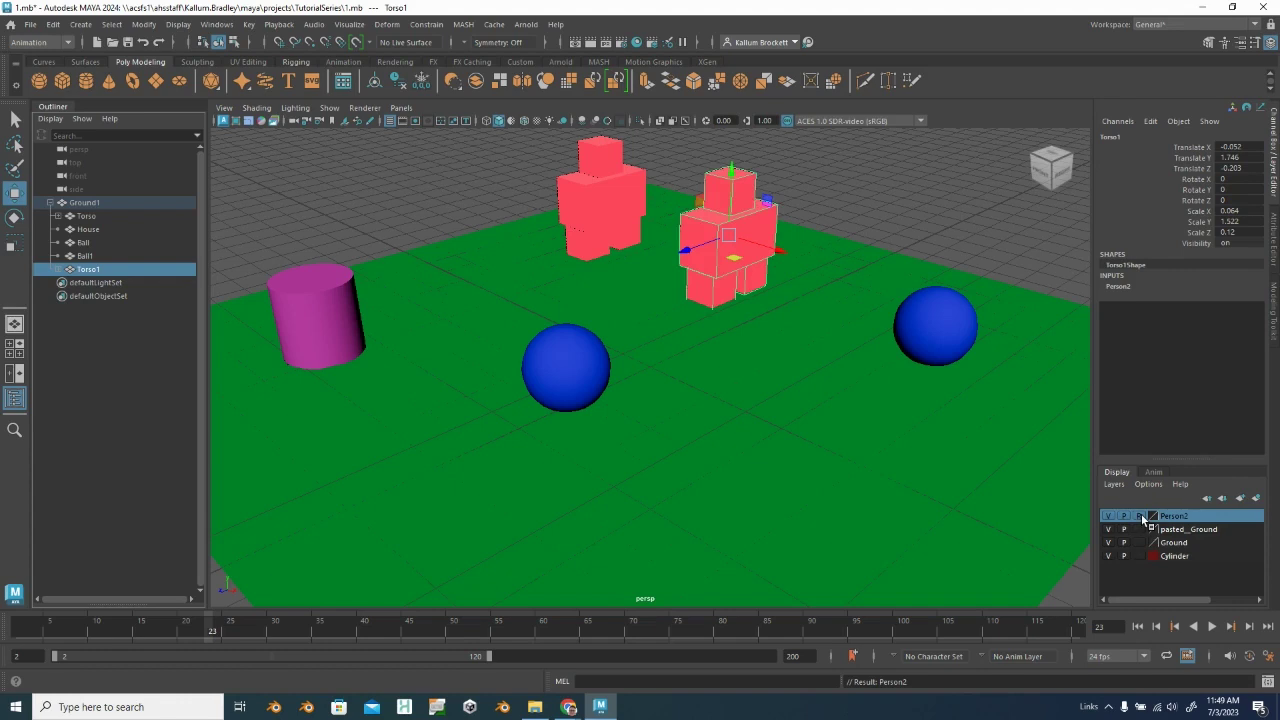
pyautogui.click(1141, 516)
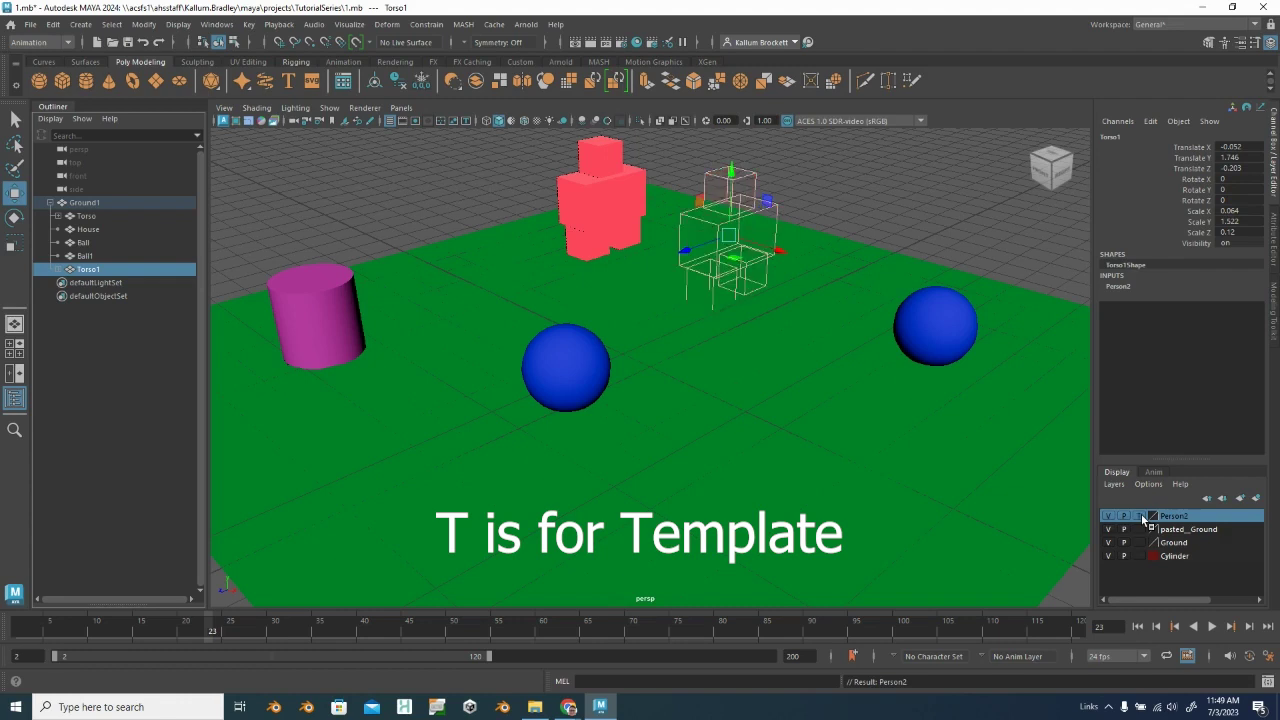
pyautogui.click(1141, 516)
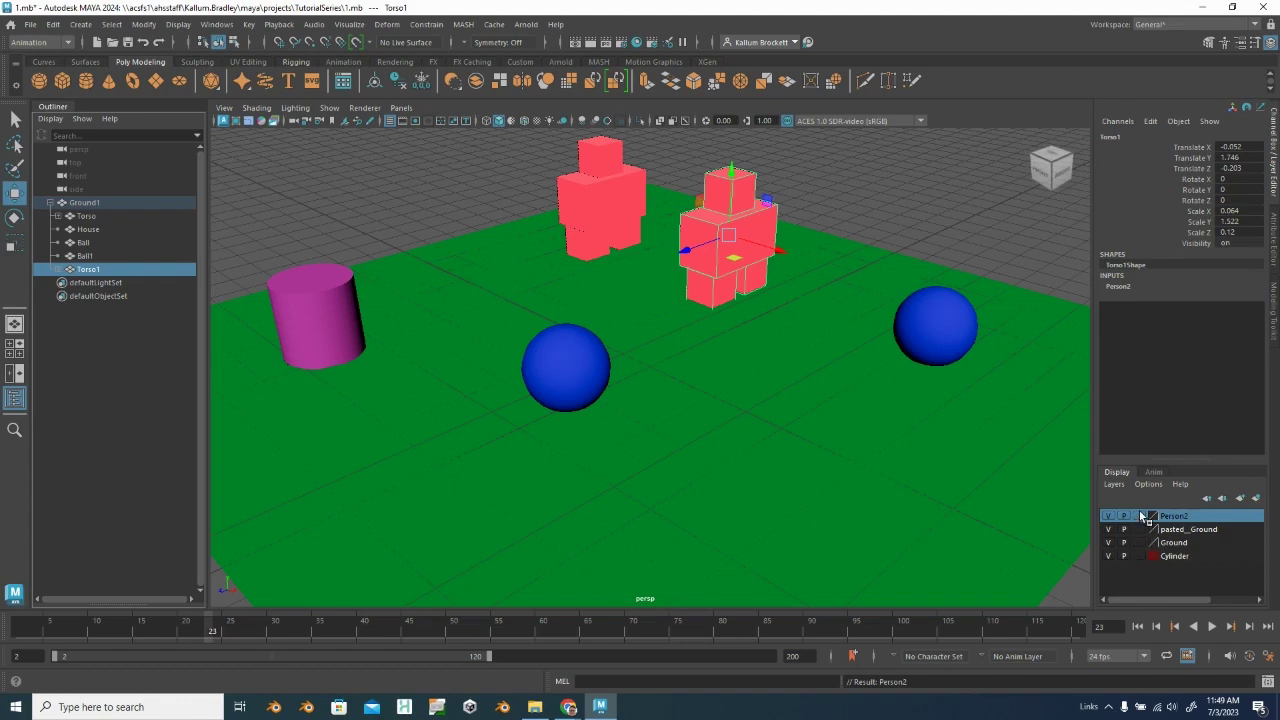
# Step: Look through the Person2 layer's actions and the Layer Editor's menus, then close them
pyautogui.rightClick(1141, 515)
pyautogui.click(1145, 494)
pyautogui.click(1147, 484)
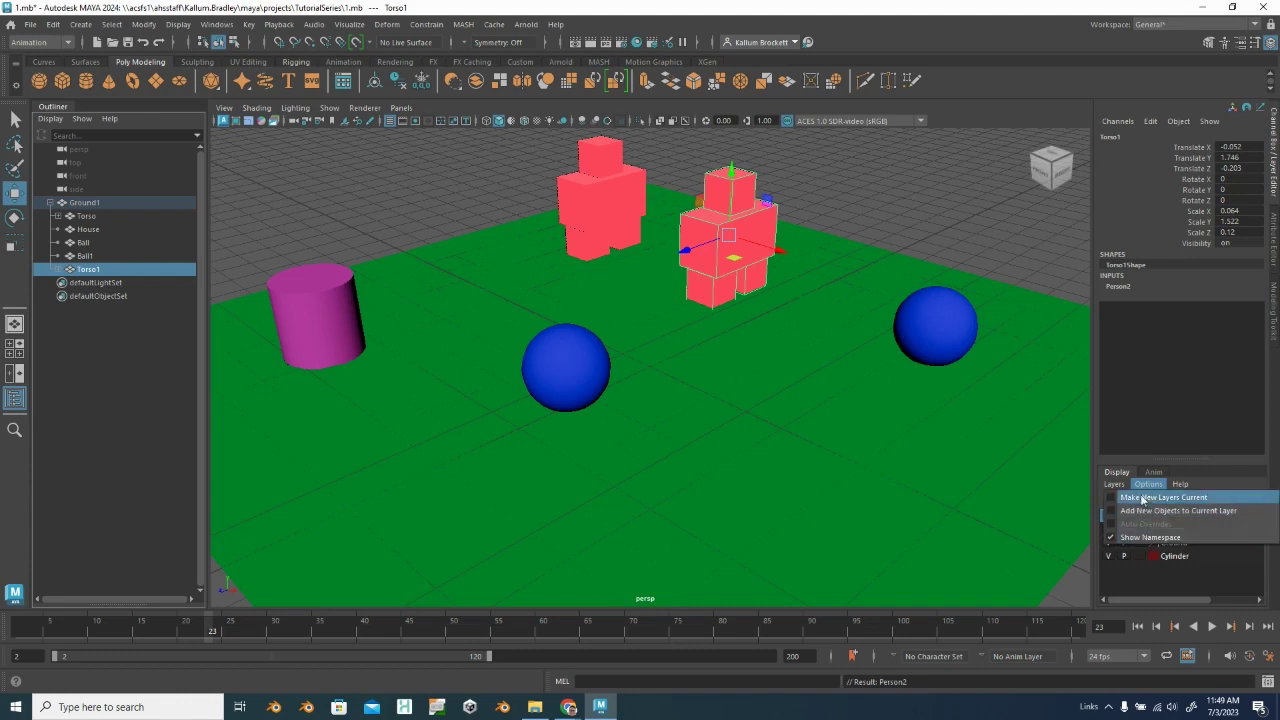
pyautogui.click(1113, 484)
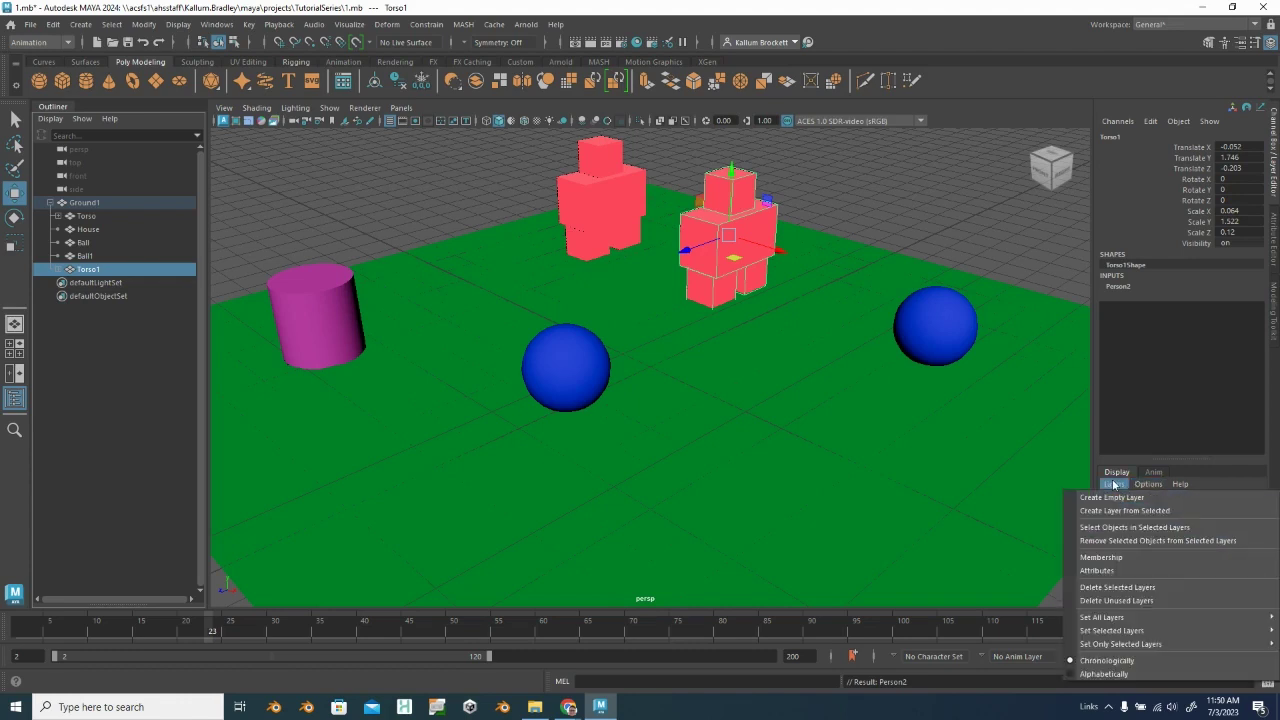
pyautogui.click(937, 336)
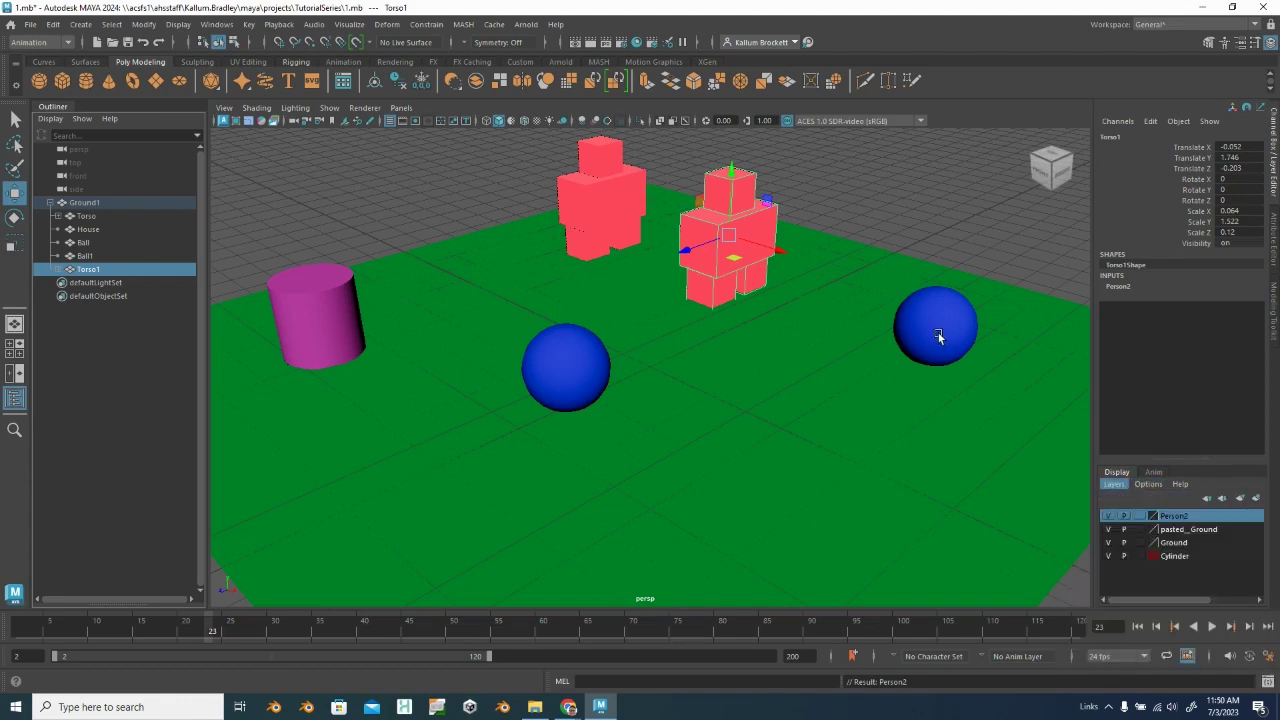
# Step: Add the selected ball, Ball1, to the Person2 layer with Add Selected Objects
pyautogui.click(940, 337)
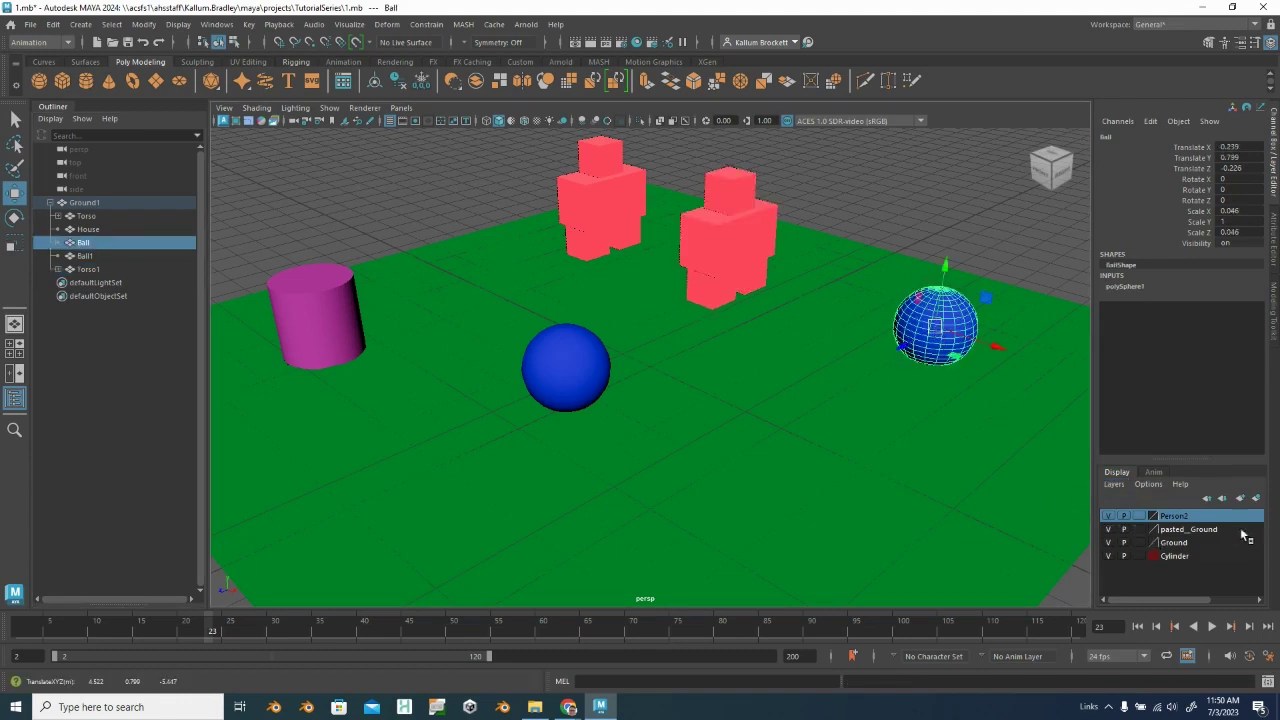
pyautogui.click(1174, 543)
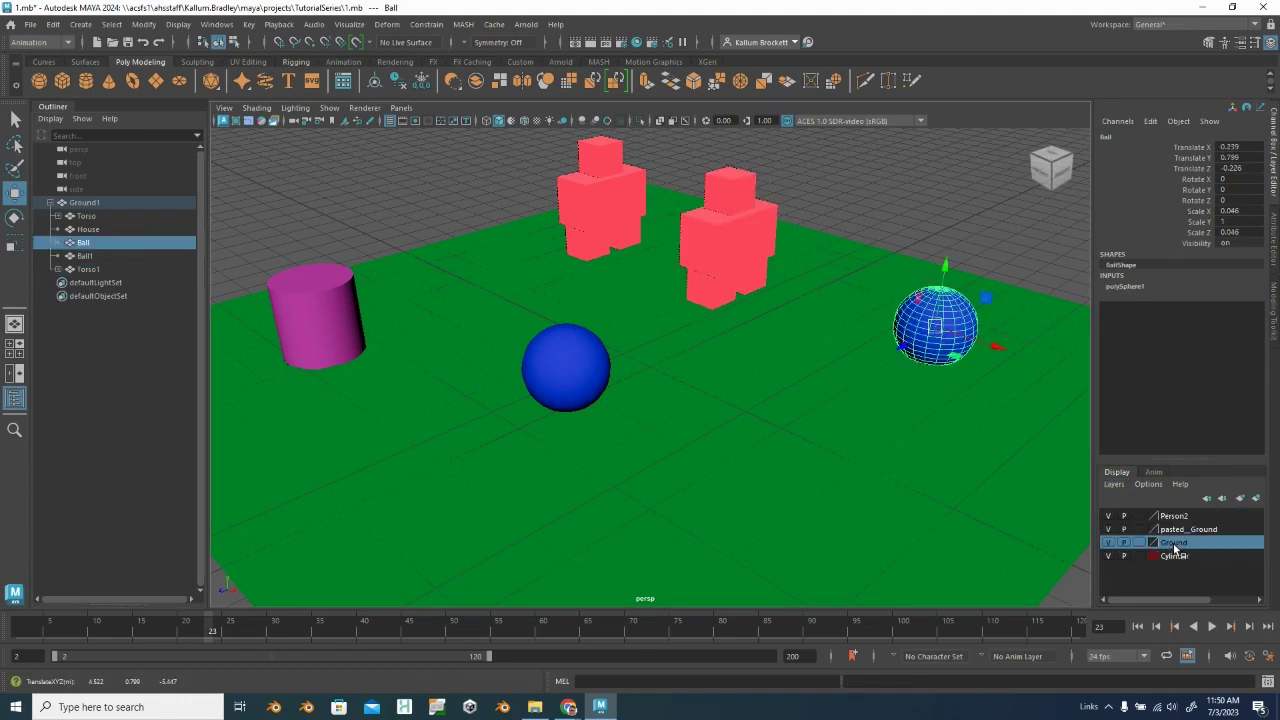
pyautogui.rightClick(1145, 517)
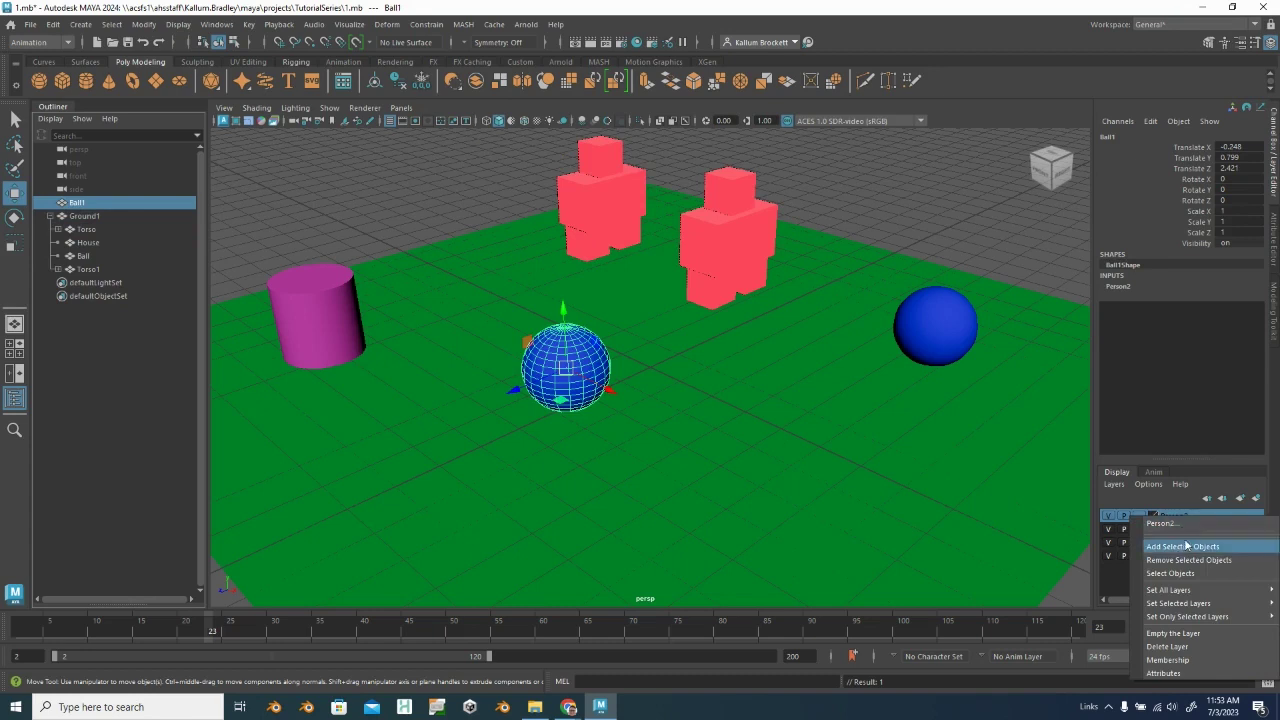
pyautogui.click(1176, 549)
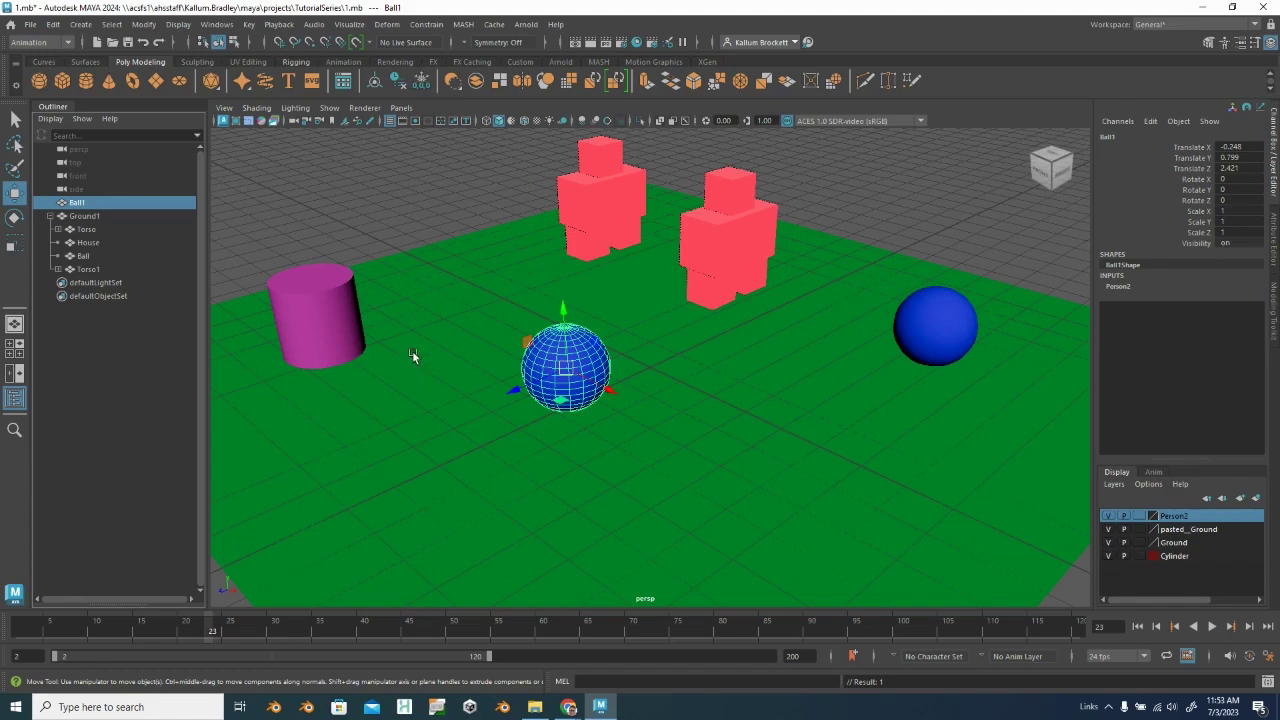
pyautogui.click(104, 219)
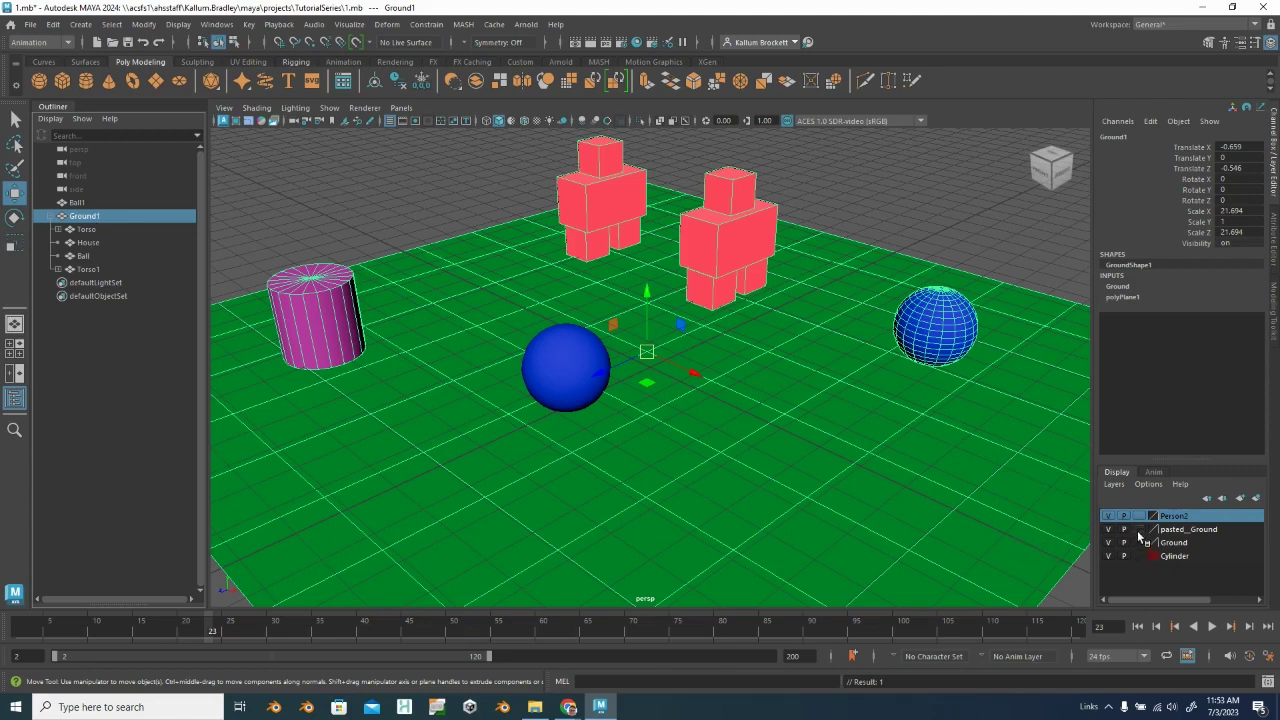
# Step: Select the House cylinder and remove it from its display layer
pyautogui.click(322, 314)
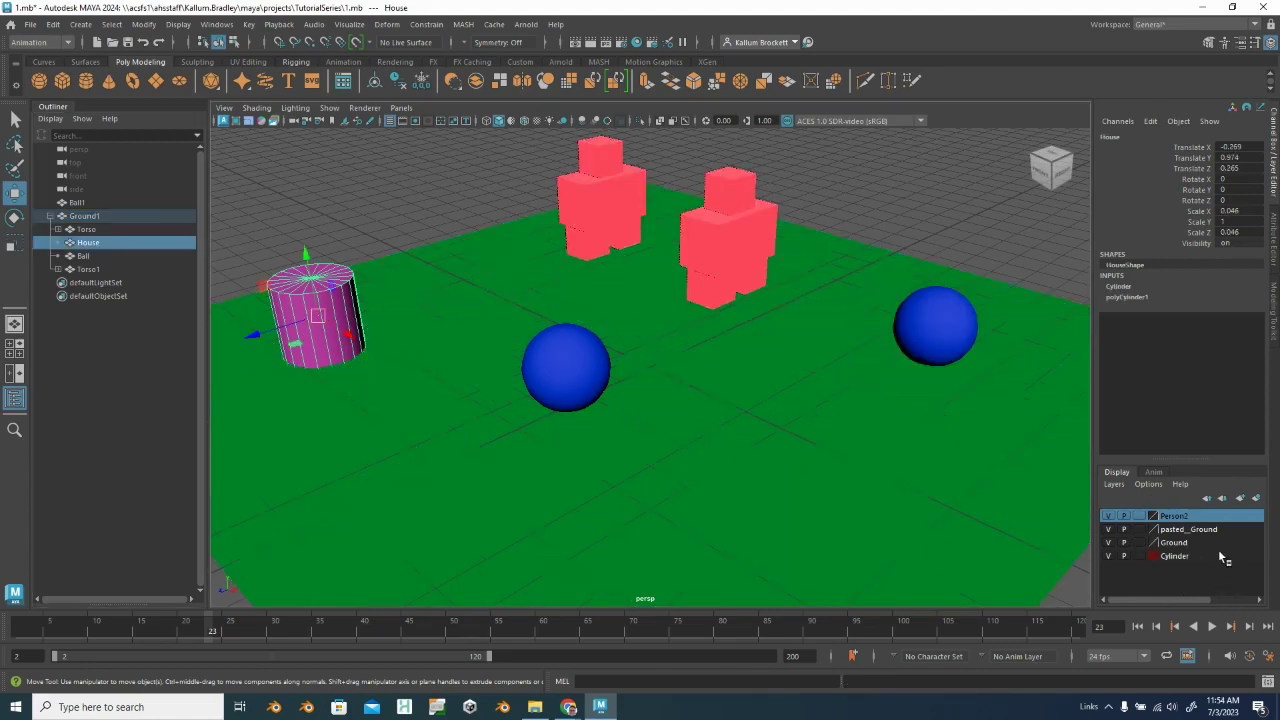
pyautogui.rightClick(1175, 545)
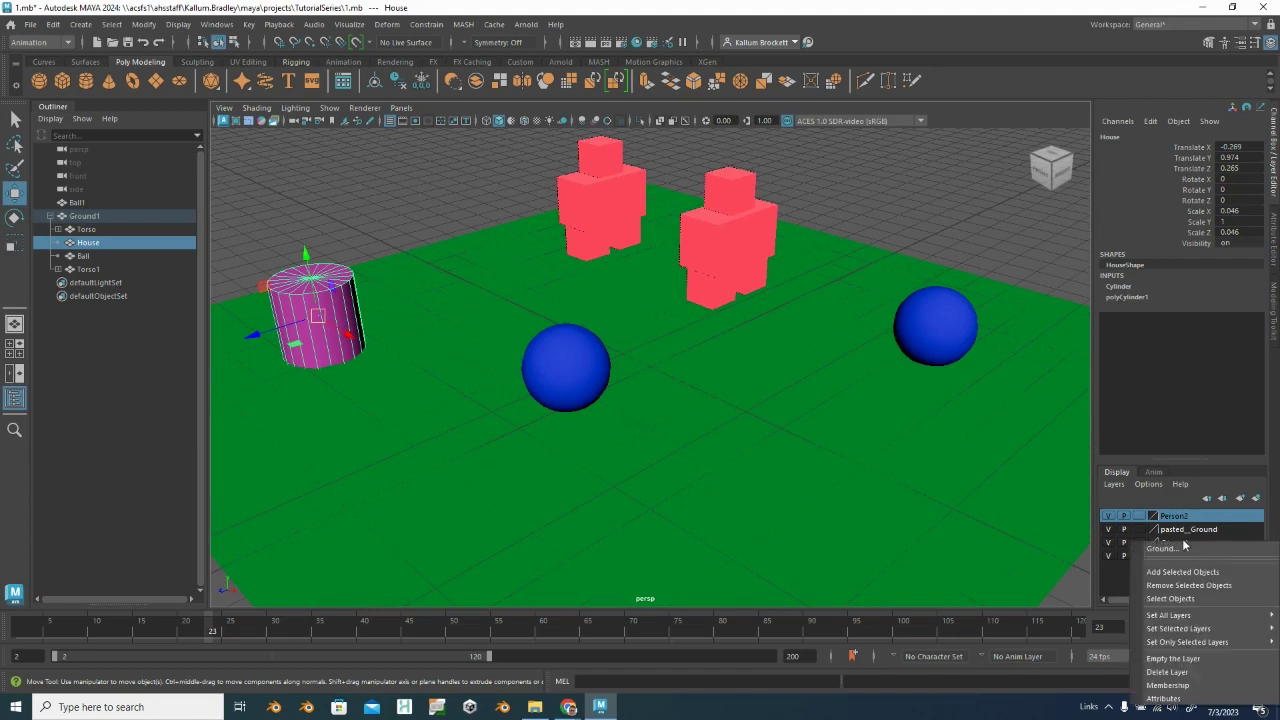
pyautogui.click(1205, 591)
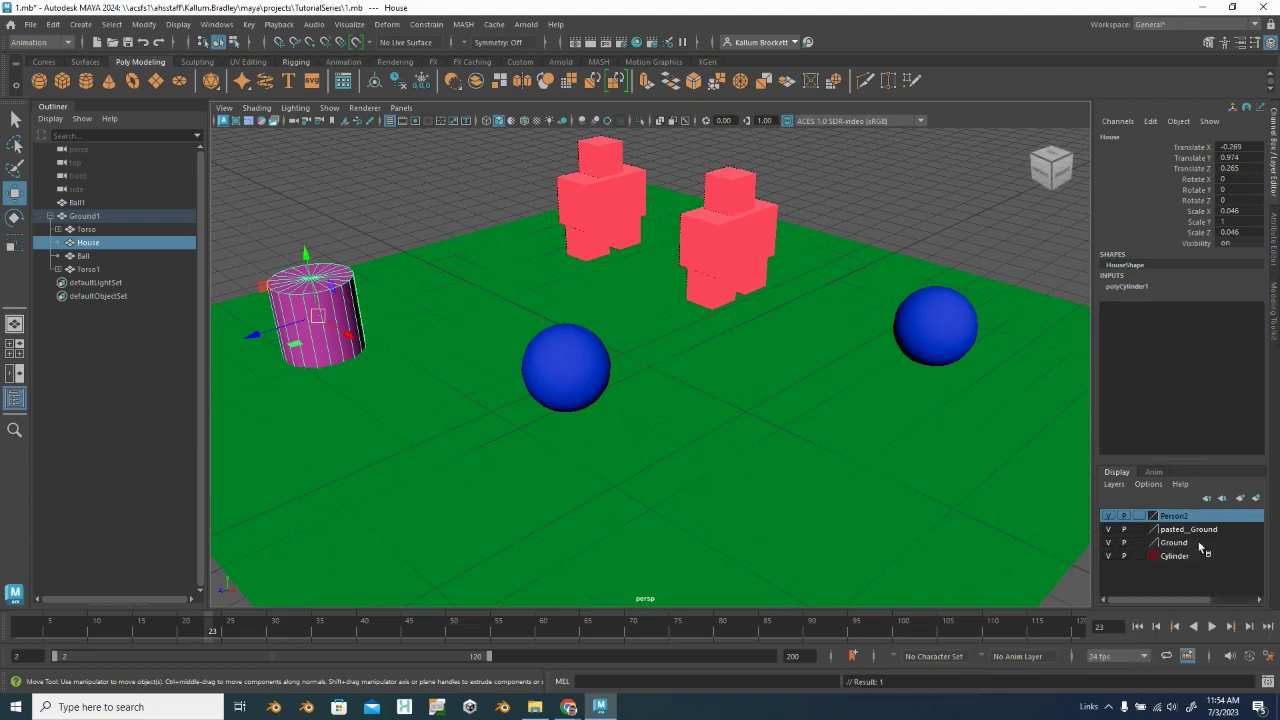
# Step: Toggle the Ground layer's visibility off and on, ending with all layers visible
pyautogui.click(1108, 542)
pyautogui.click(1113, 555)
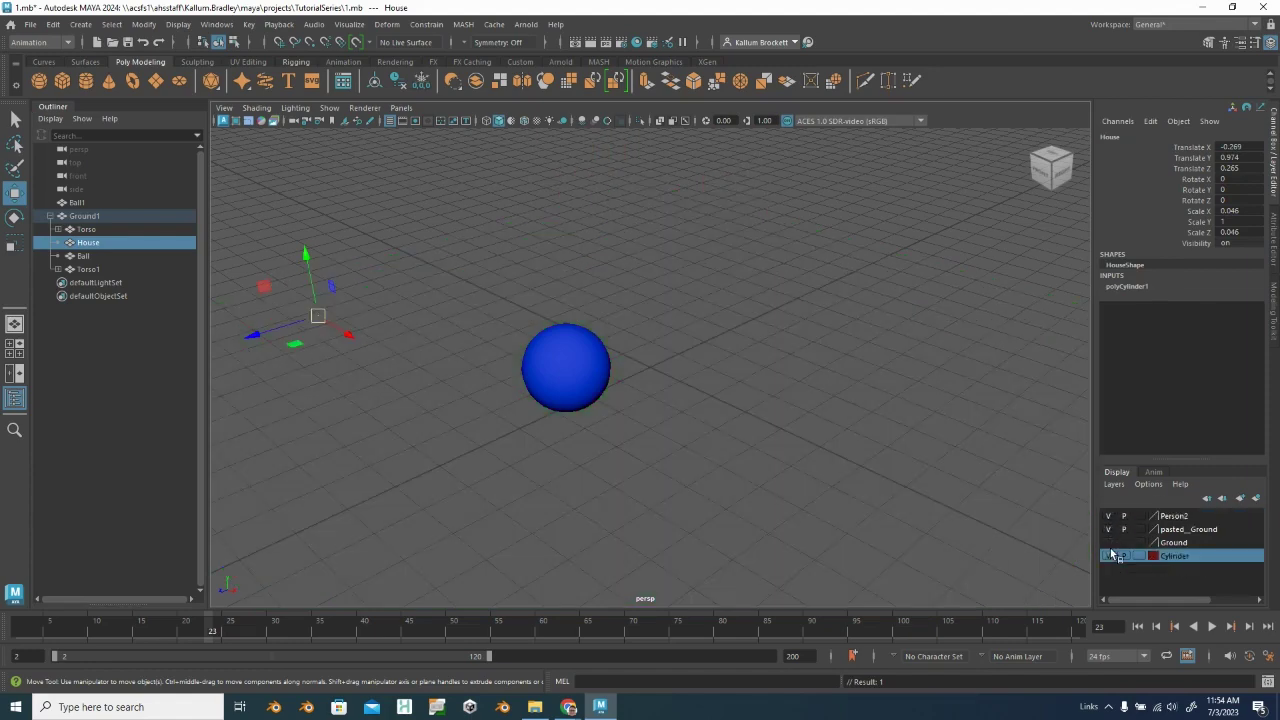
pyautogui.click(1108, 542)
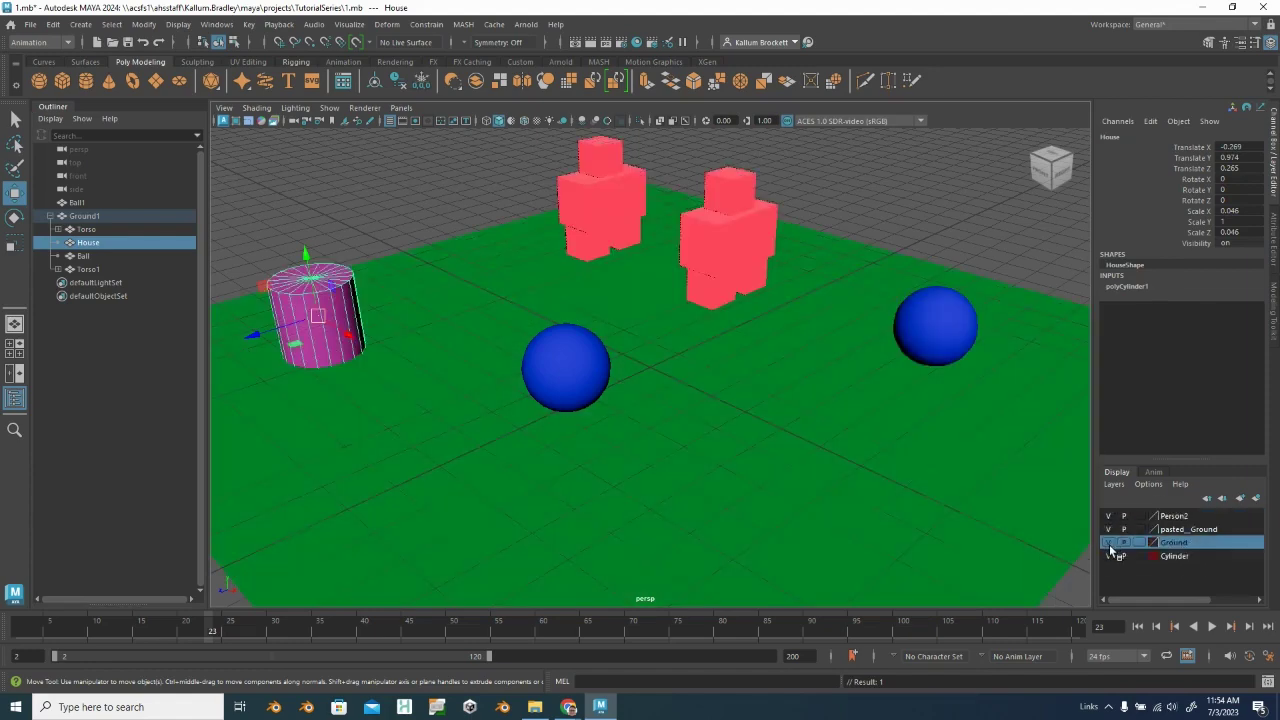
pyautogui.click(1108, 542)
pyautogui.click(1108, 542)
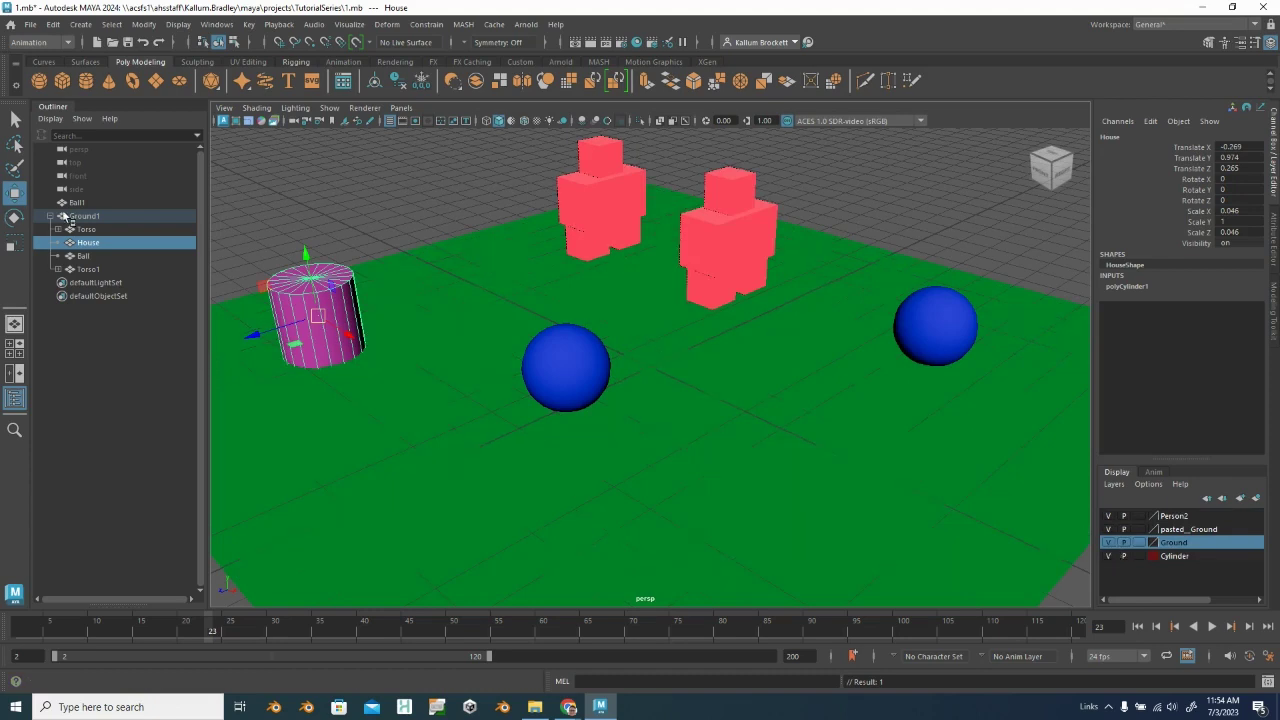